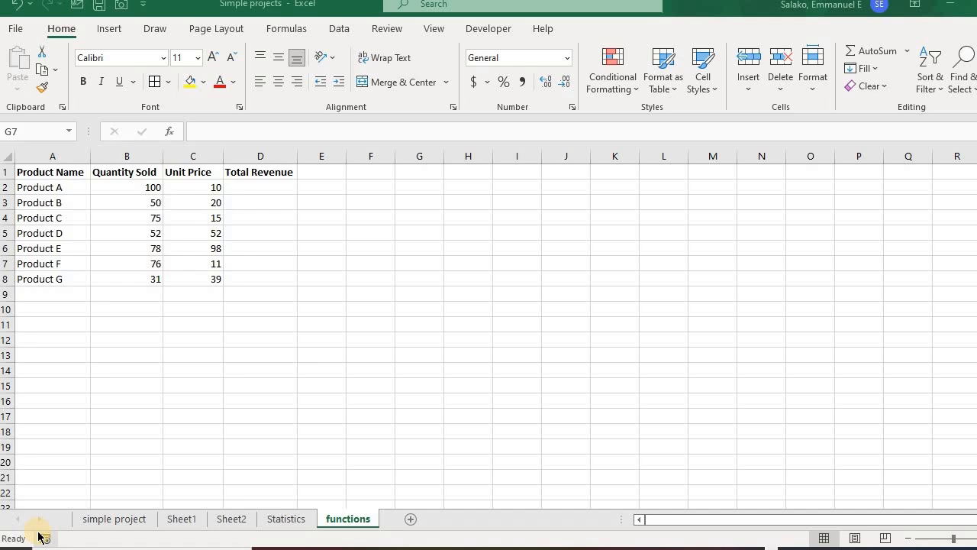
Step: Calculate Product A's total revenue in D2 with the formula =PRODUCT(B2:C2)
left_click(281, 187)
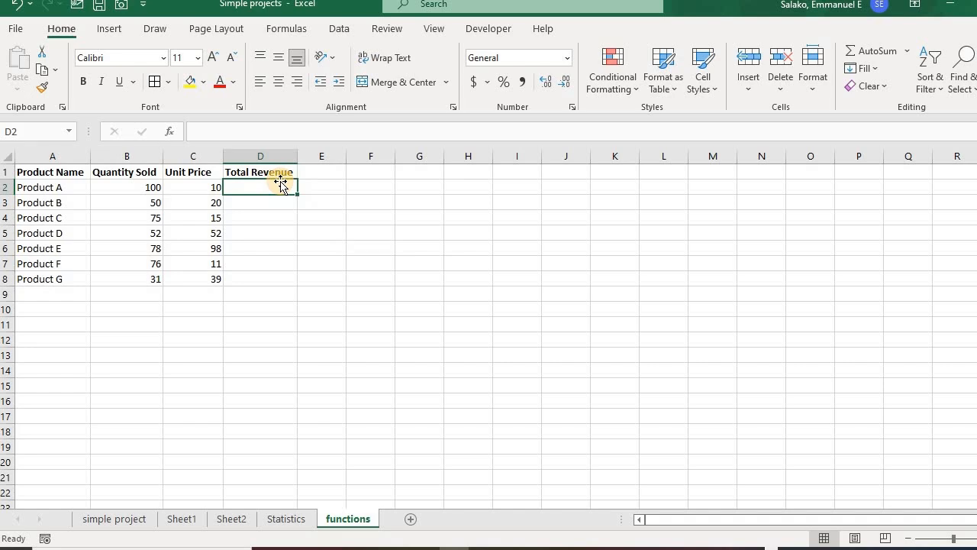
type("=")
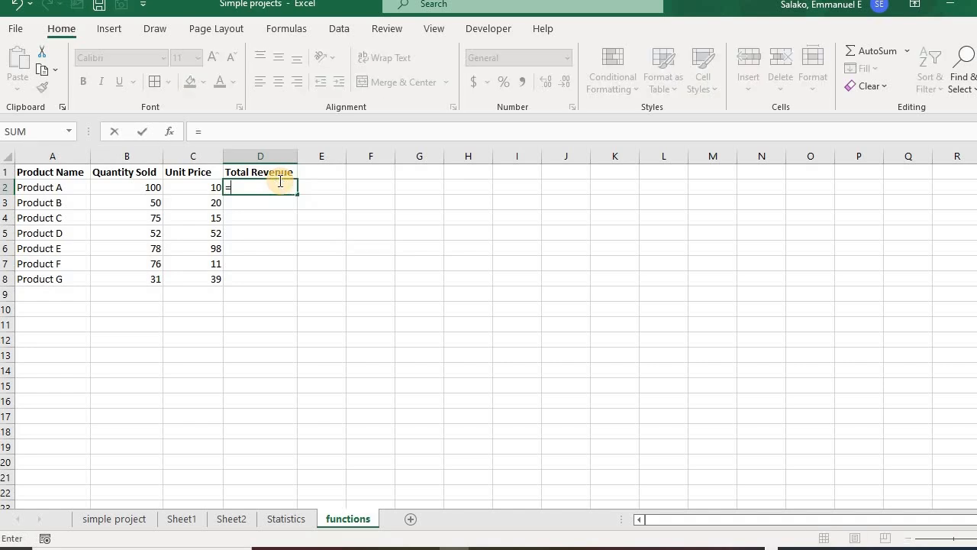
type("S")
key("BackSpace")
type("PROD")
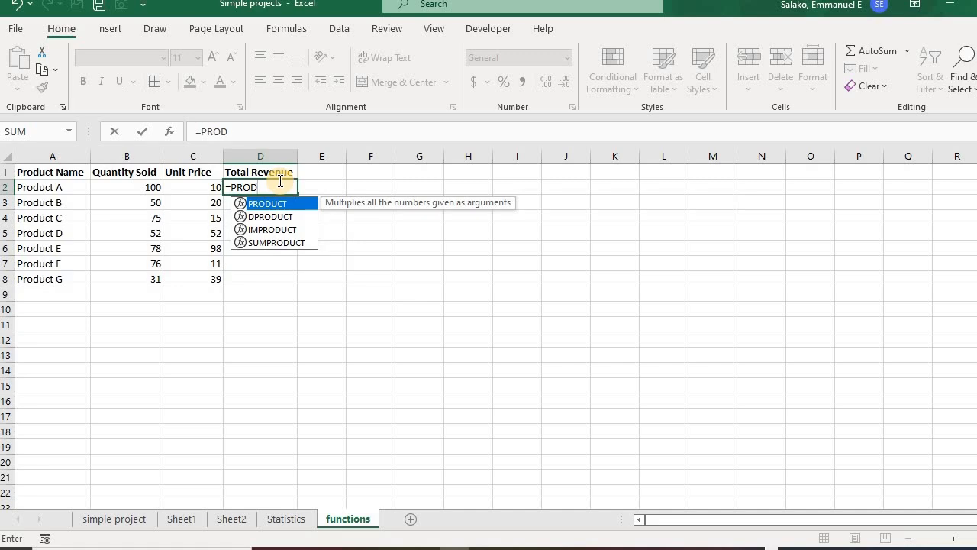
key("Tab")
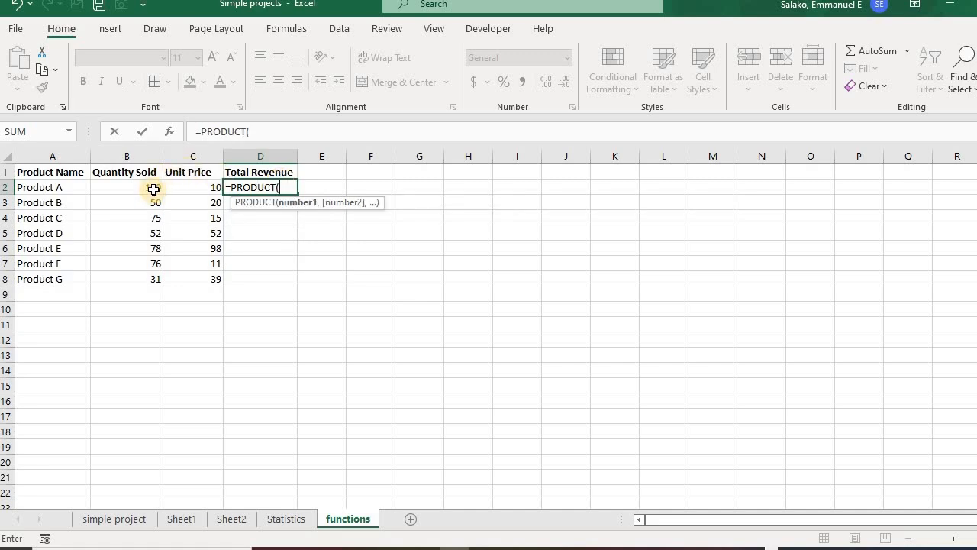
left_click_drag(155, 189, 179, 189)
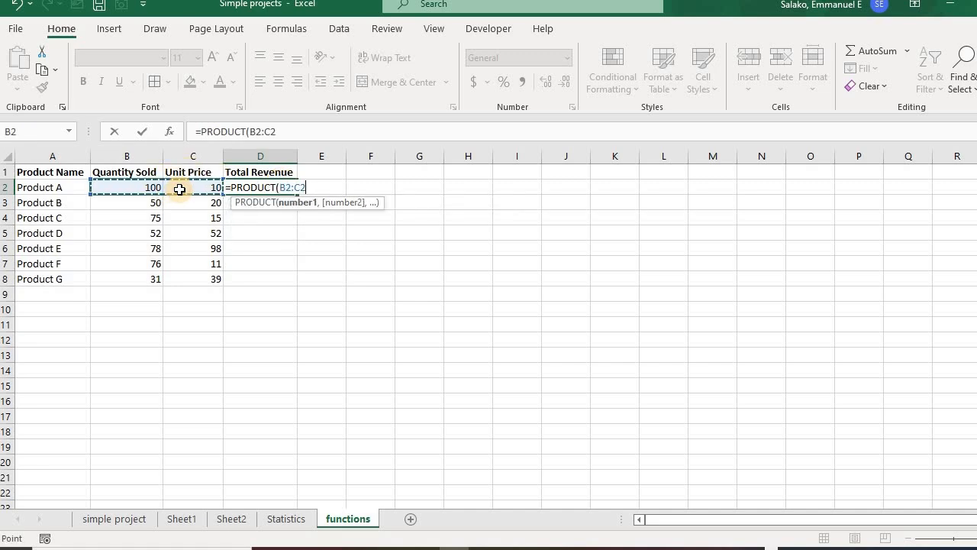
key("Return")
Step: Fill the total revenue formula from D2 down through D8 for the remaining products
left_click(286, 187)
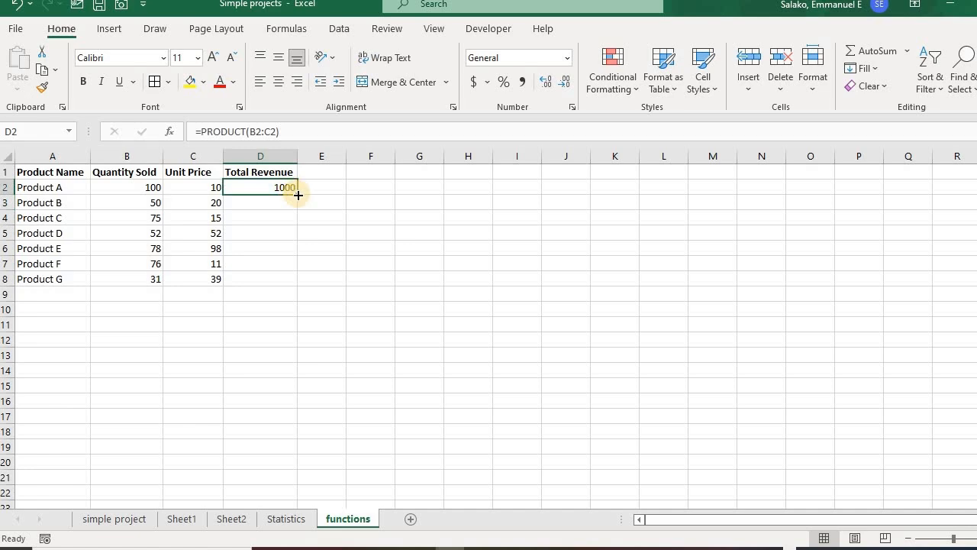
double_click(297, 196)
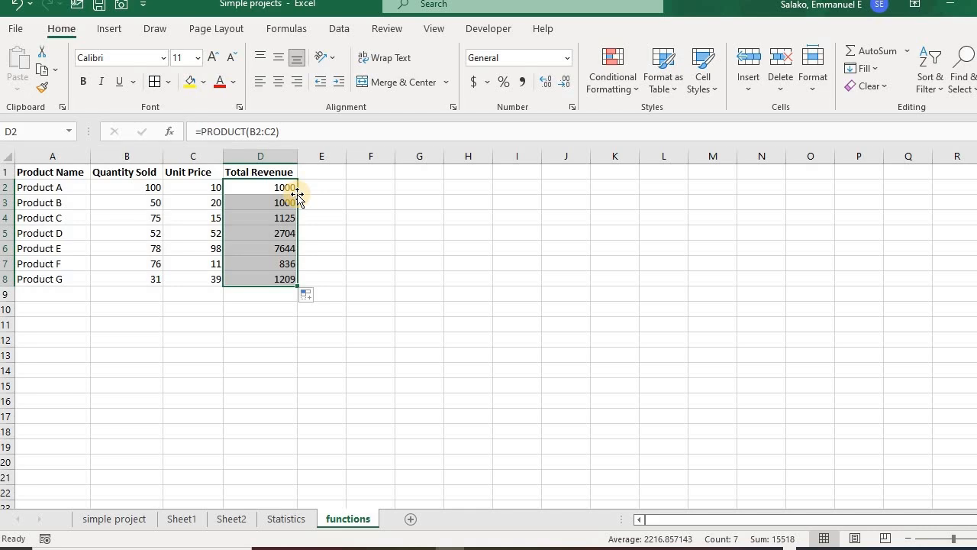
left_click(315, 199)
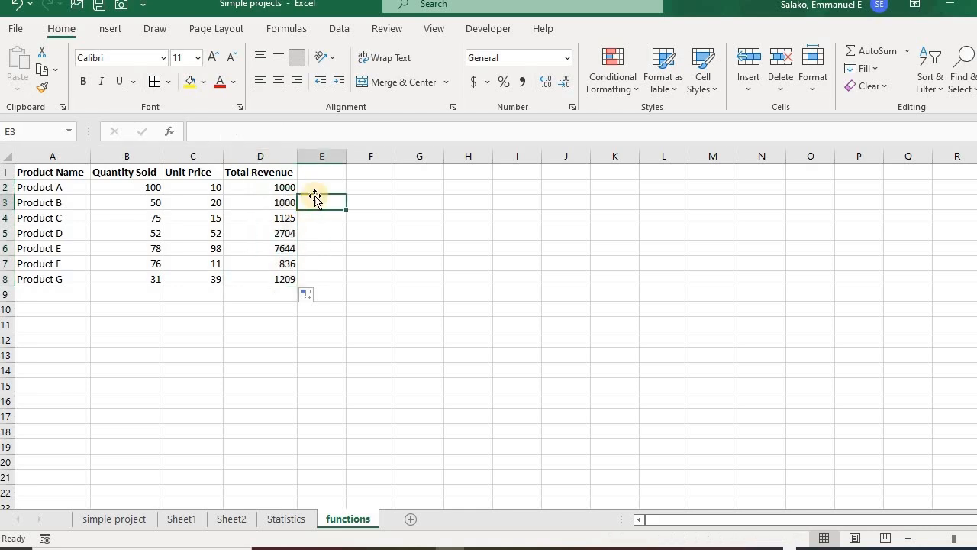
Step: Add up the Total Revenue column in E2 with the formula =SUM(D2:D8)
left_click(320, 188)
type("=")
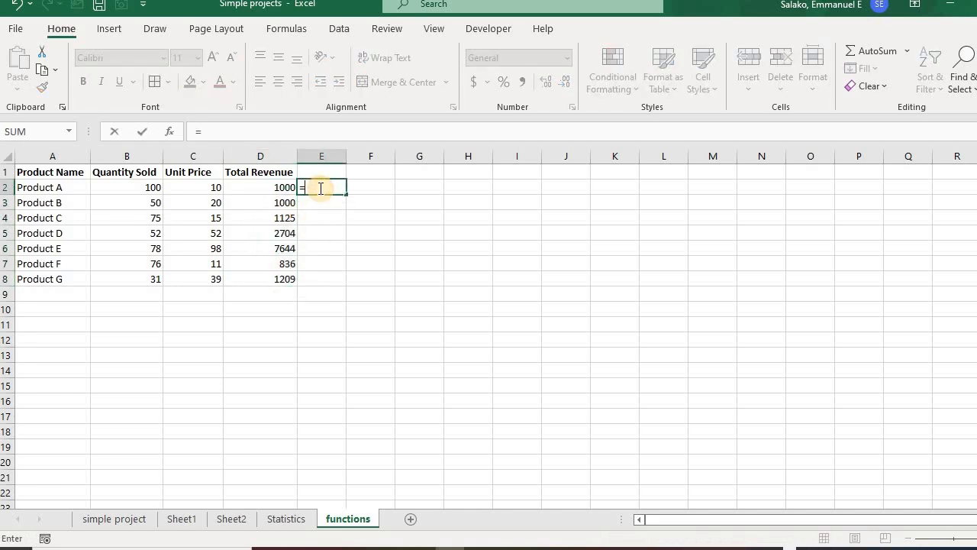
type("SUM")
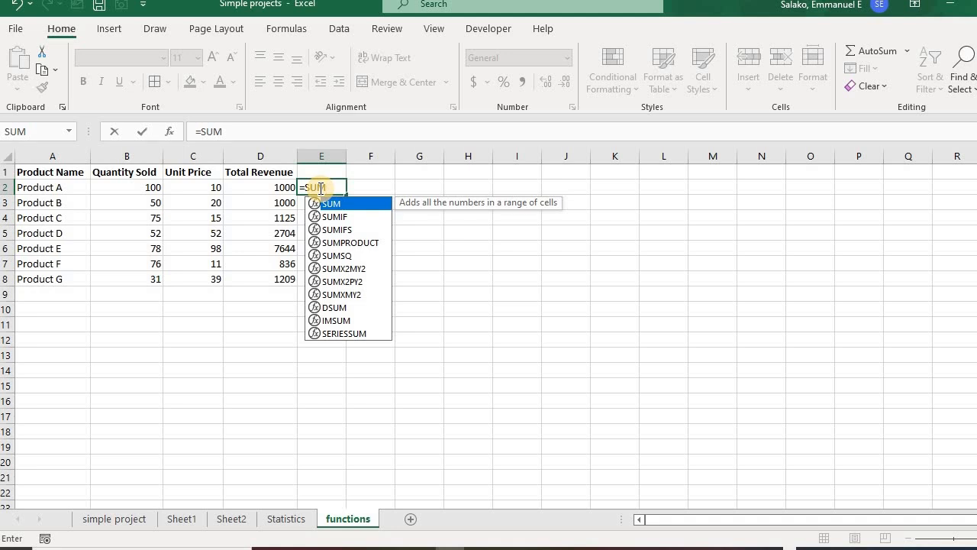
type("(")
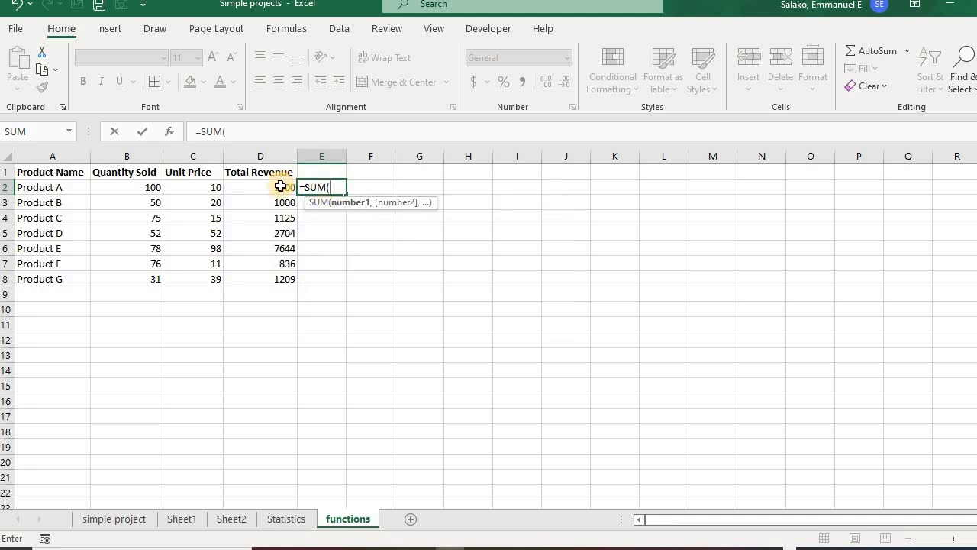
left_click_drag(281, 185, 285, 275)
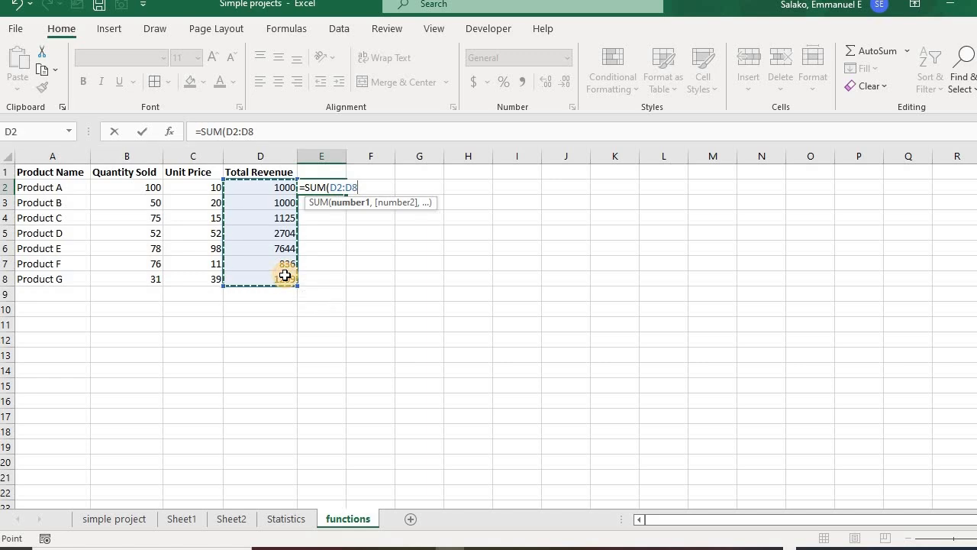
type(")")
key("Return")
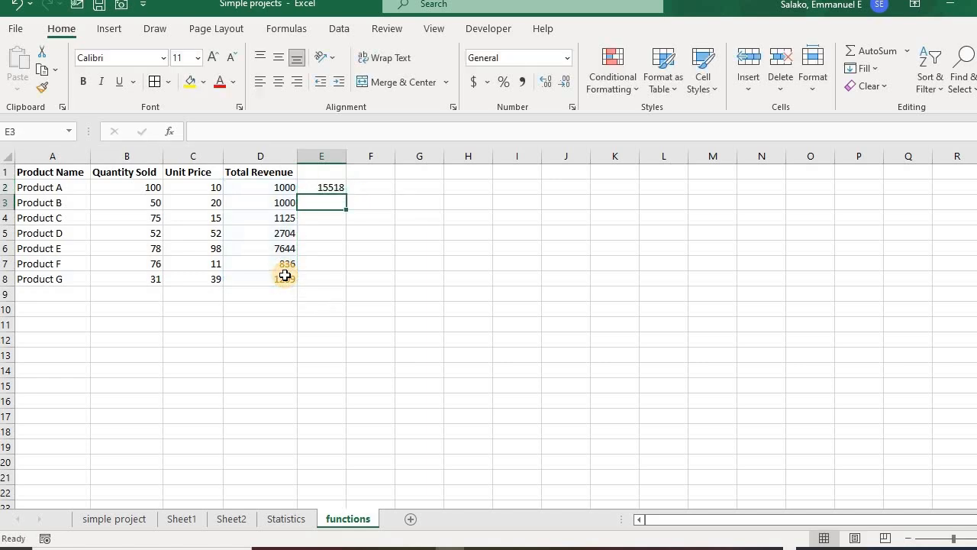
Step: Replace the sum in E2 with the average of the Total Revenue column, =AVERAGE(D2:D8)
left_click(334, 189)
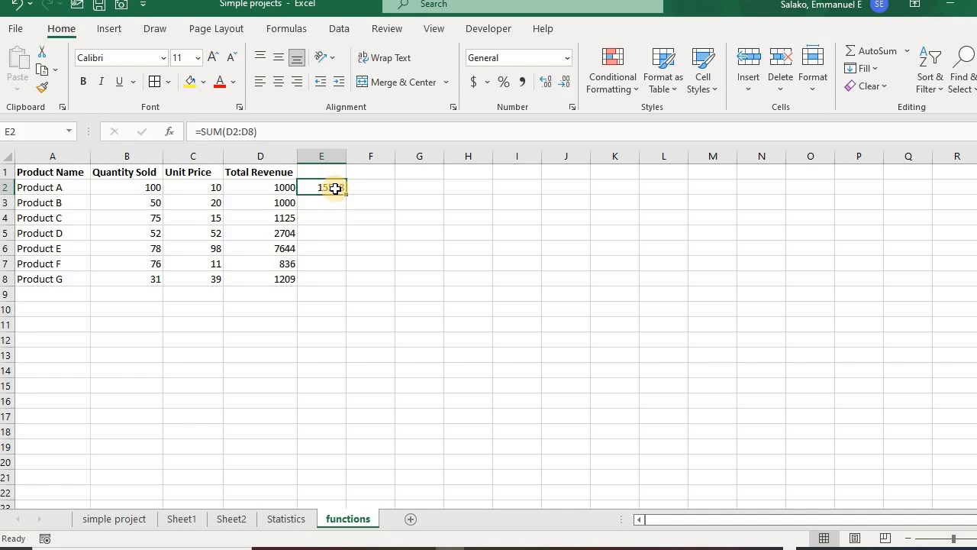
type("=AVER")
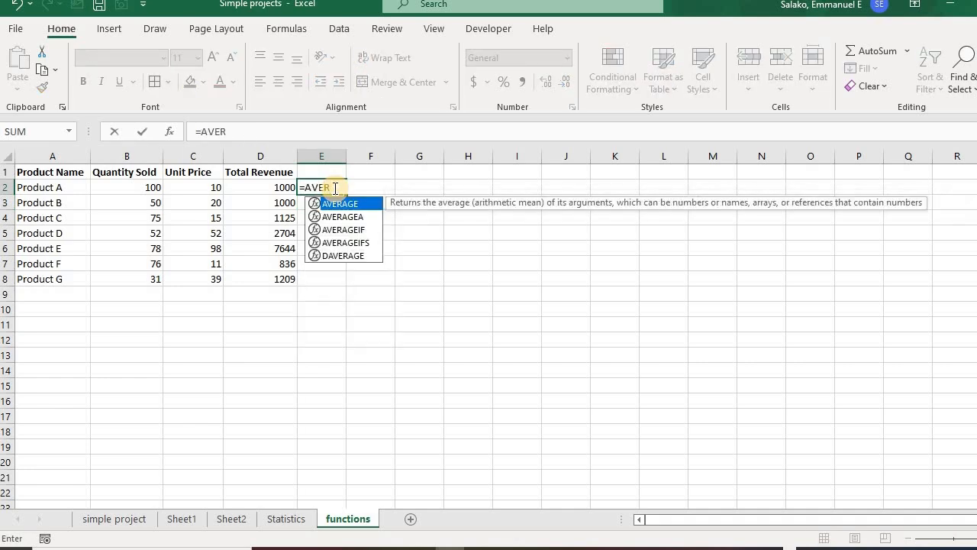
key("Tab")
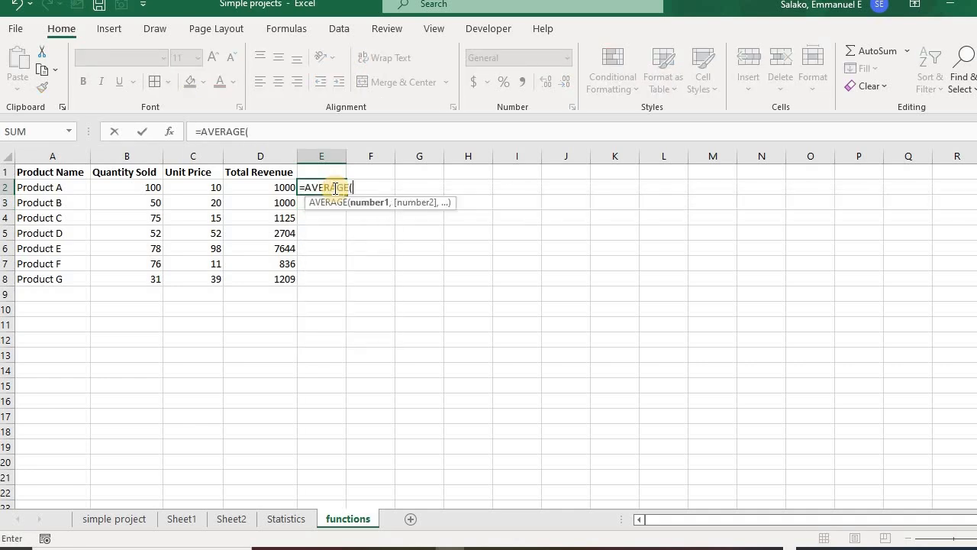
left_click(283, 188)
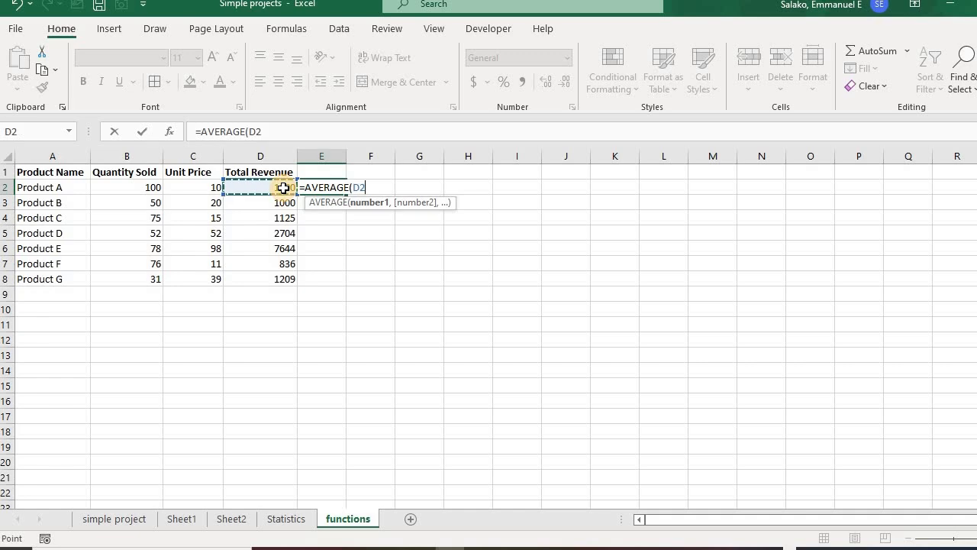
key("ctrl+shift+Down")
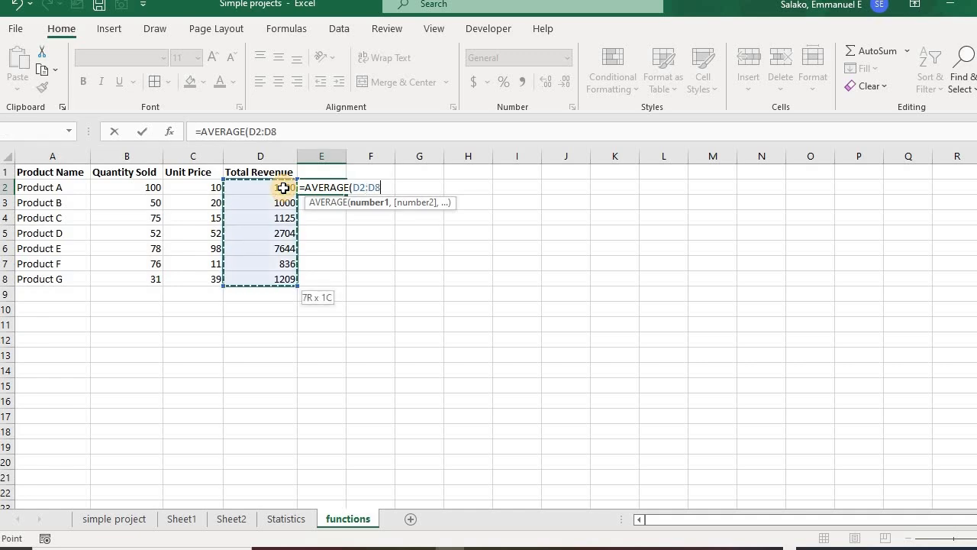
key("Return")
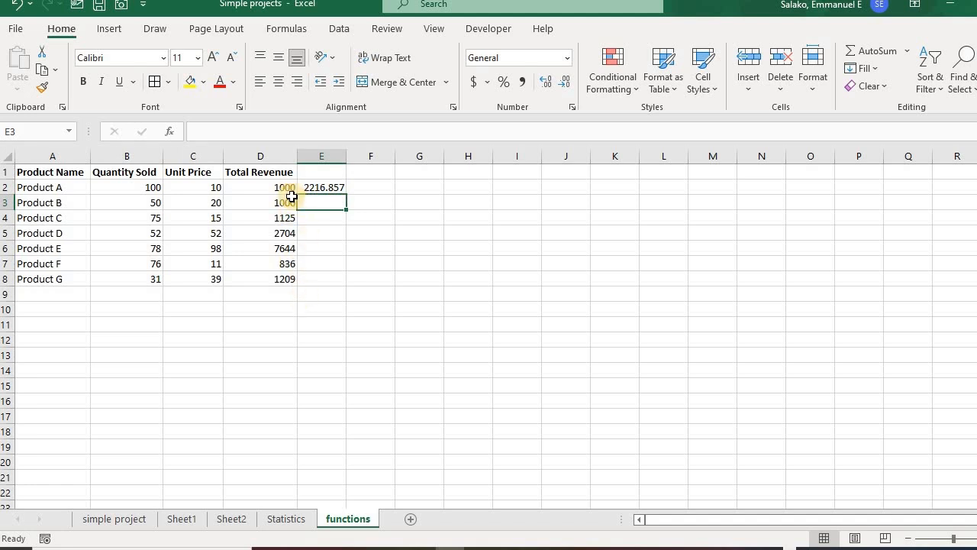
Step: Enter the label "Average Revenue" in cell A10 below the product table
left_click(55, 305)
type("a")
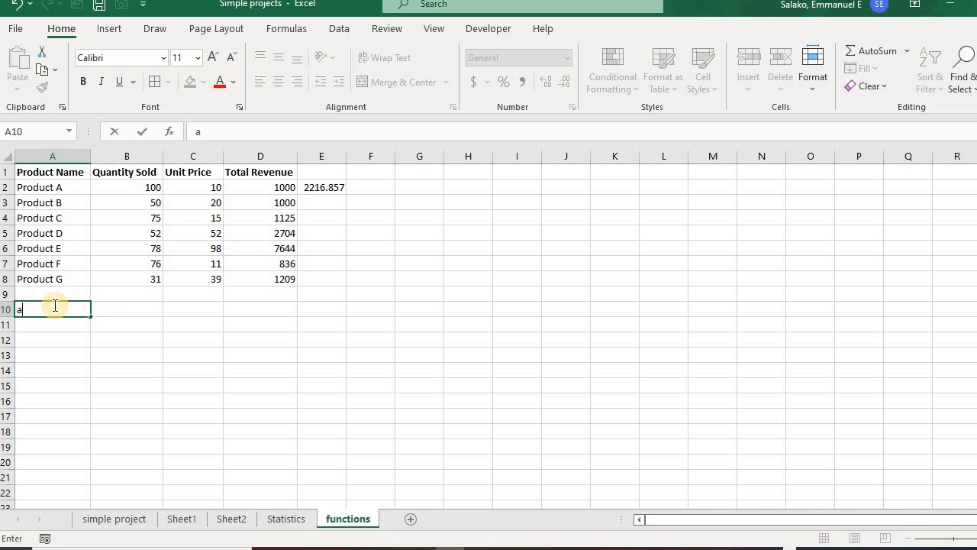
type("VERAGE ")
type("Reve")
type("nure")
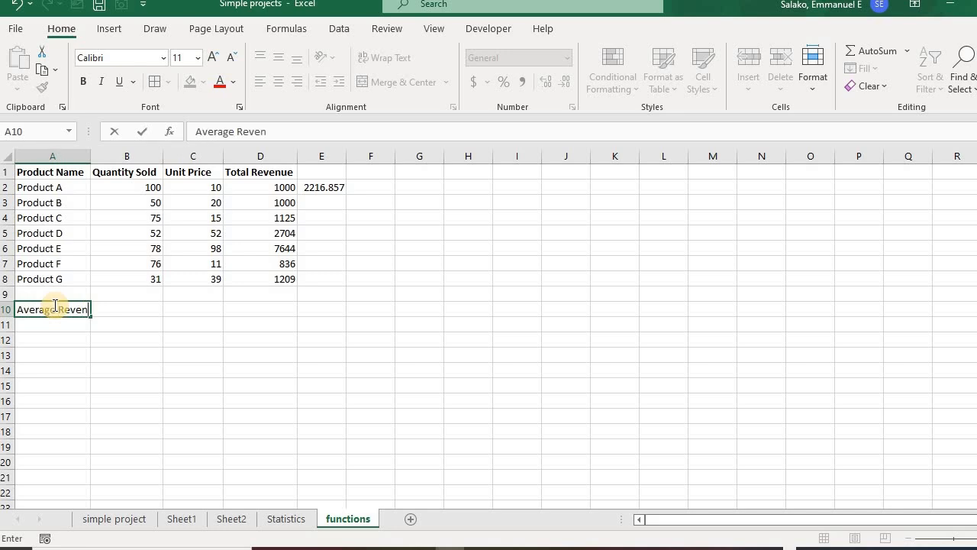
key("BackSpace")
key("BackSpace")
key("BackSpace")
type("e")
key("Return")
Step: Calculate the average revenue in B10, beside its label, with the formula =AVERAGE(D2:D8)
left_click(55, 306)
key("Right")
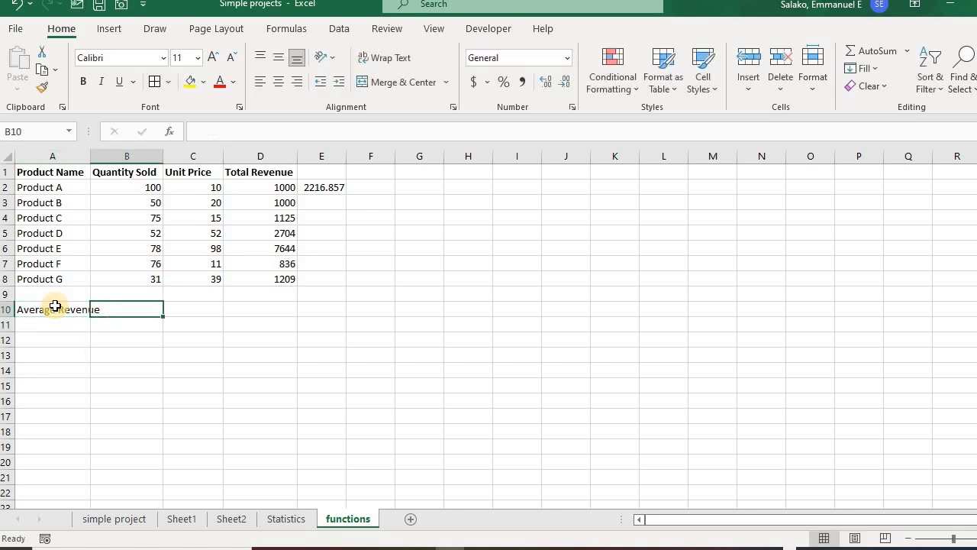
type("=")
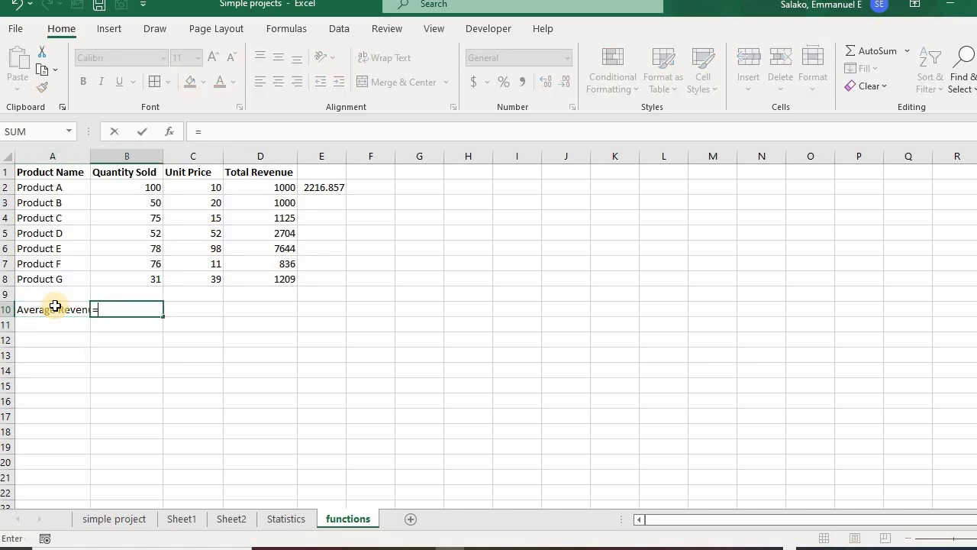
type("aver")
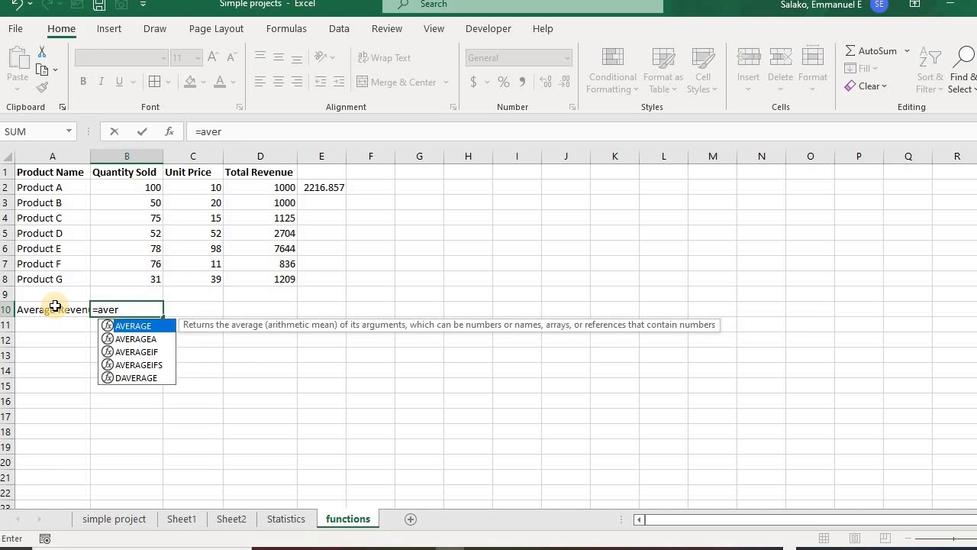
key("Tab")
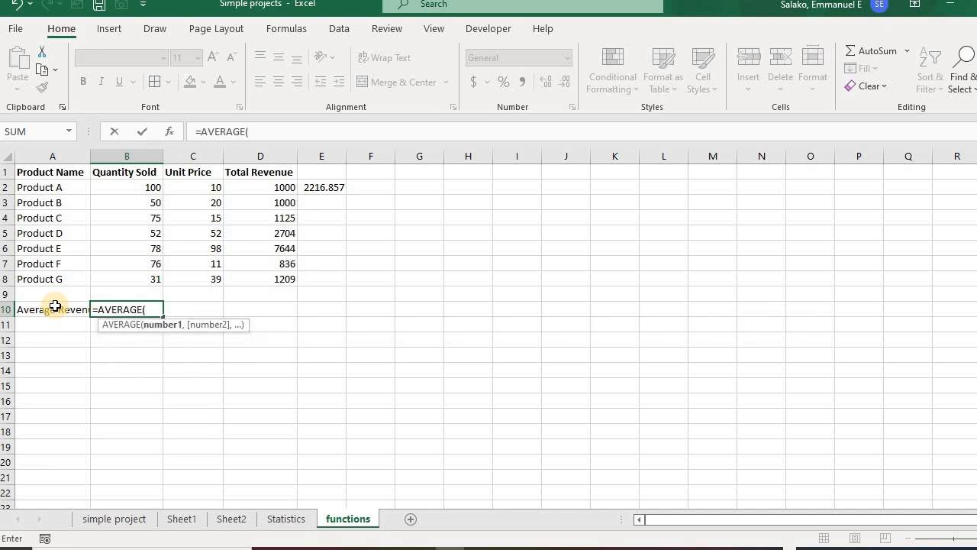
left_click(275, 190)
key("ctrl+shift+Down")
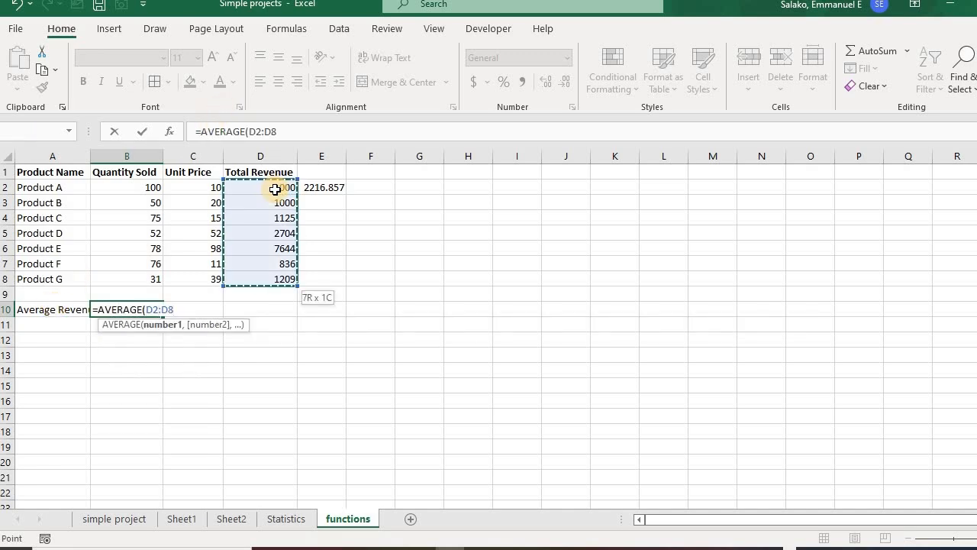
key("Return")
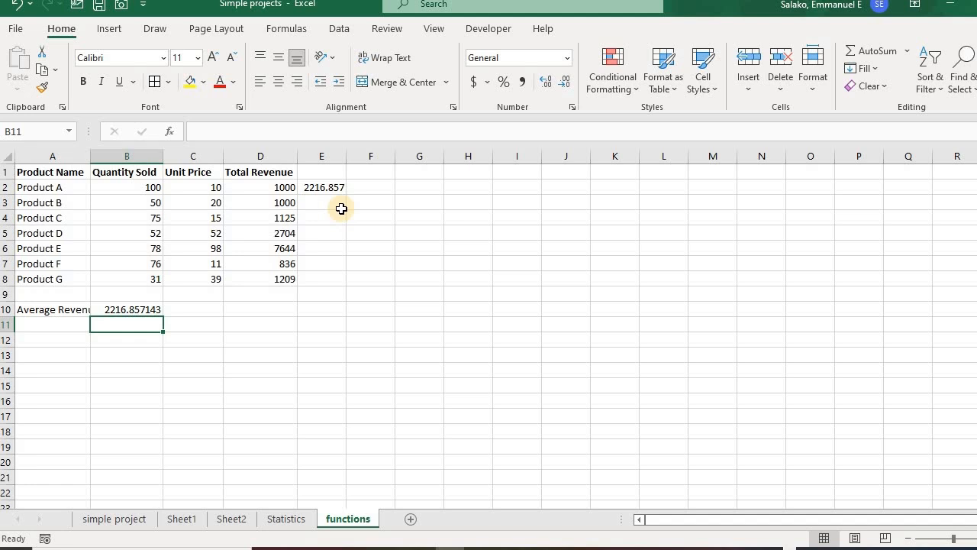
Step: Format the average revenue in B10 to show no decimal places
left_click(151, 308)
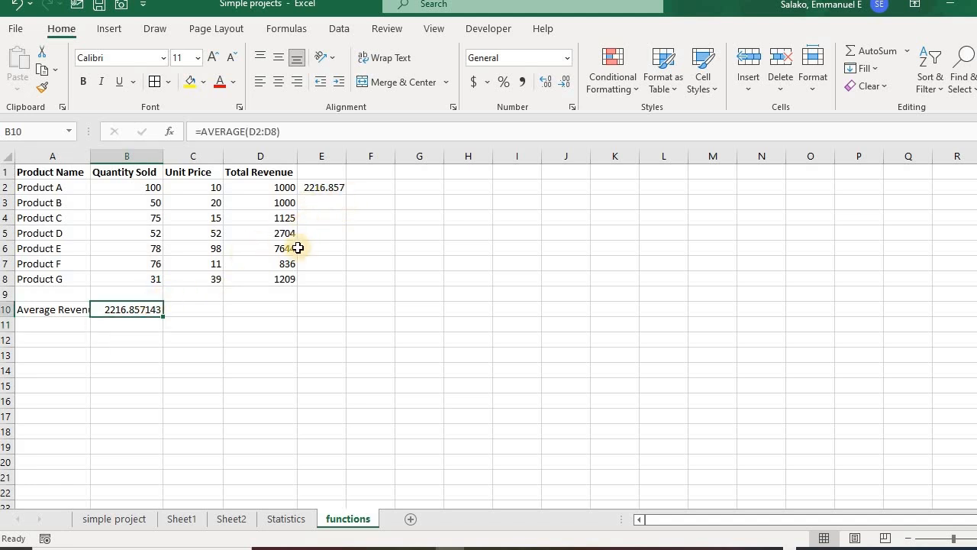
left_click(551, 87)
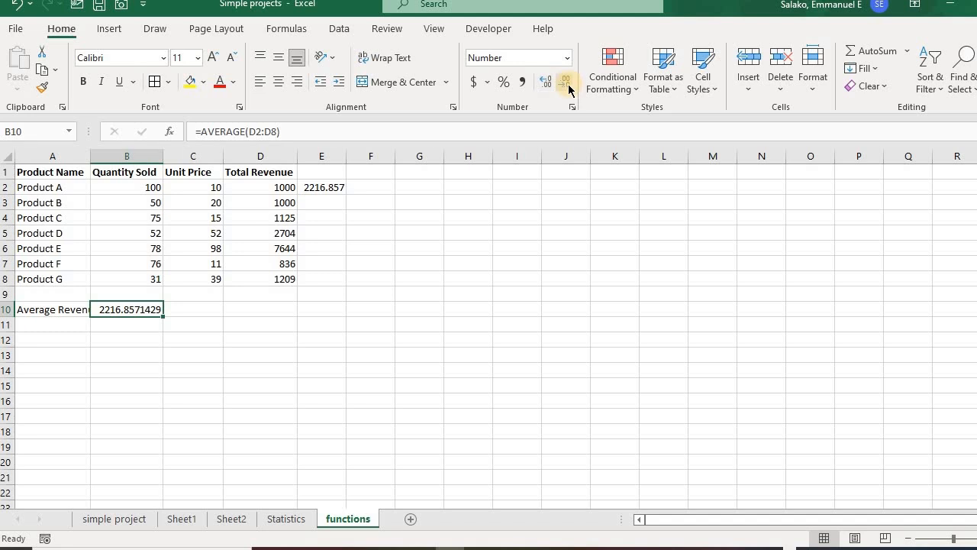
left_click(567, 87)
left_click(568, 89)
left_click(568, 90)
left_click(568, 90)
left_click(569, 90)
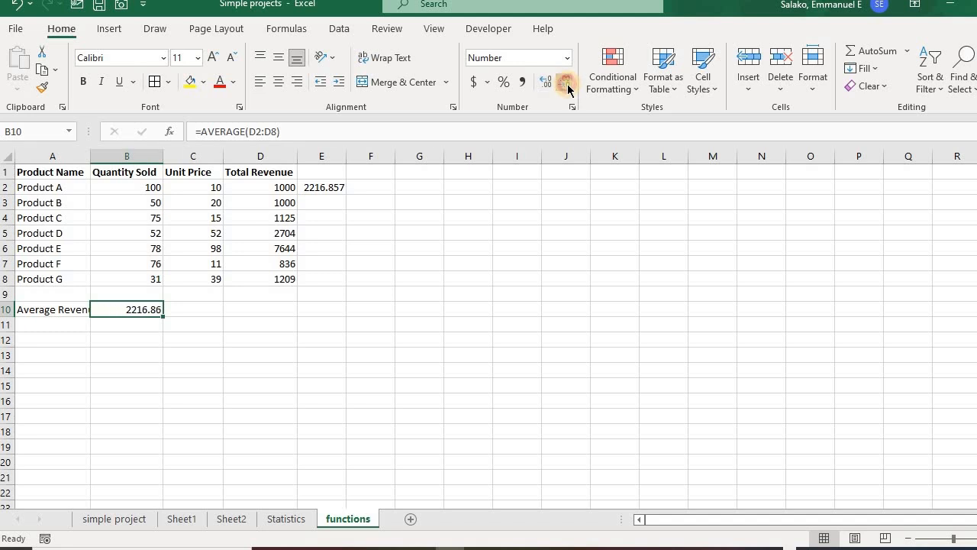
left_click(568, 89)
left_click(569, 90)
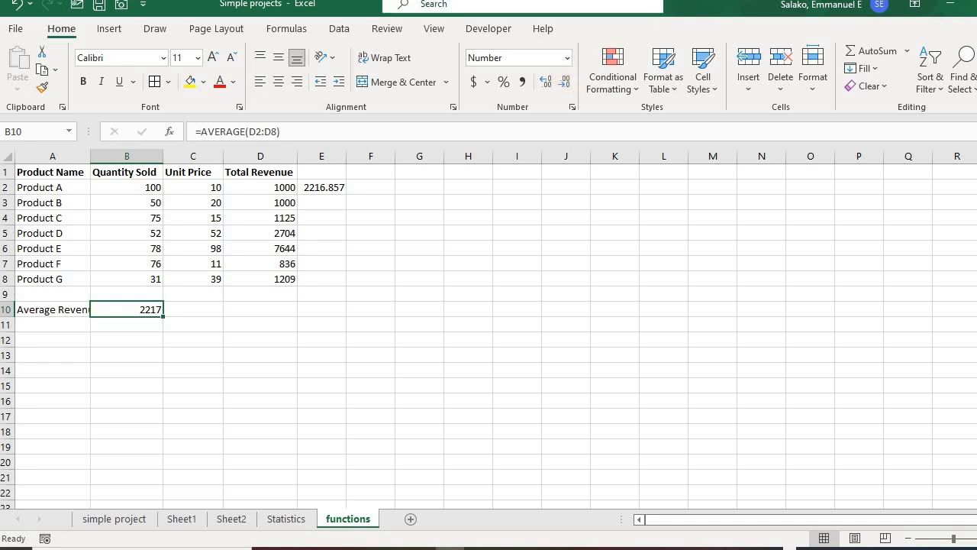
Step: Replace the average in E2 with a count of the Total Revenue values, =COUNT(D2:D8)
left_click(330, 188)
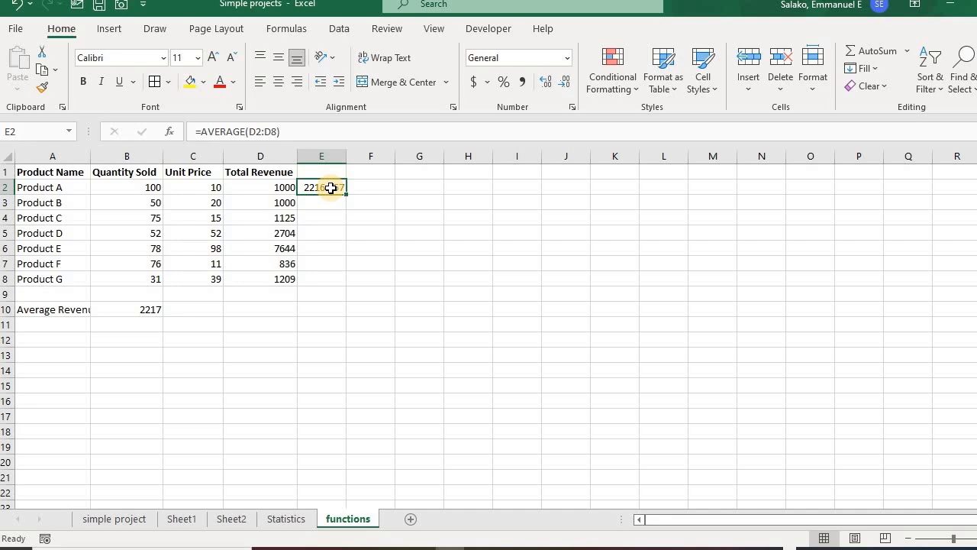
key("Delete")
type("=coun")
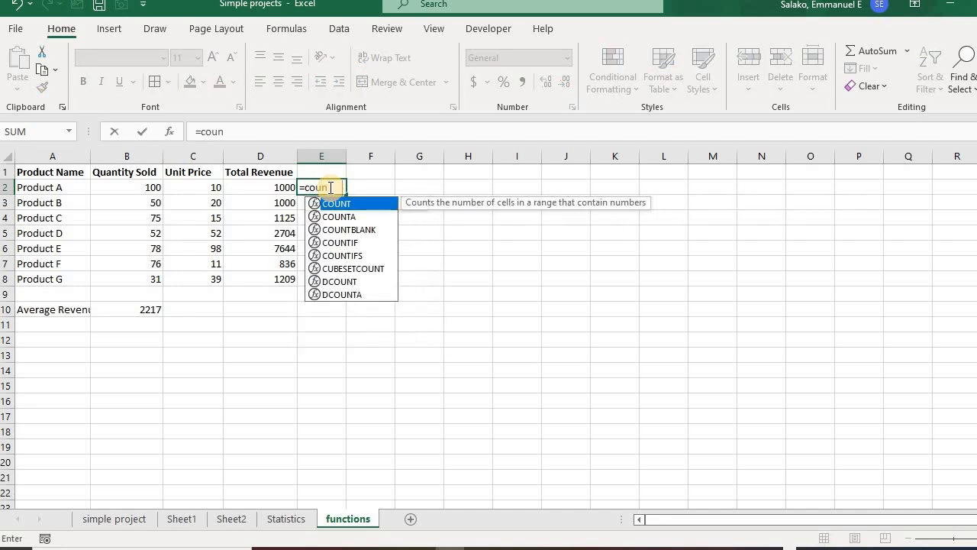
key("Tab")
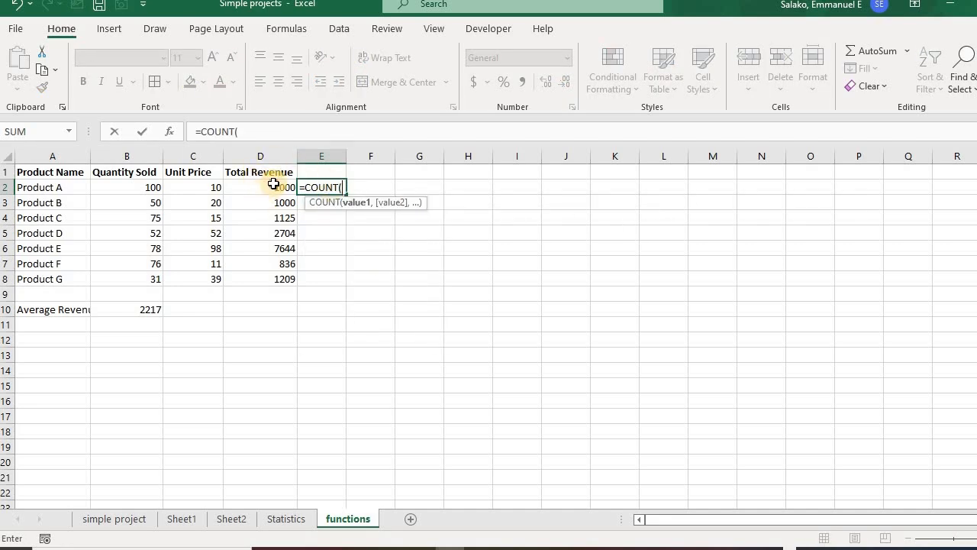
left_click(274, 184)
key("ctrl+shift+Down")
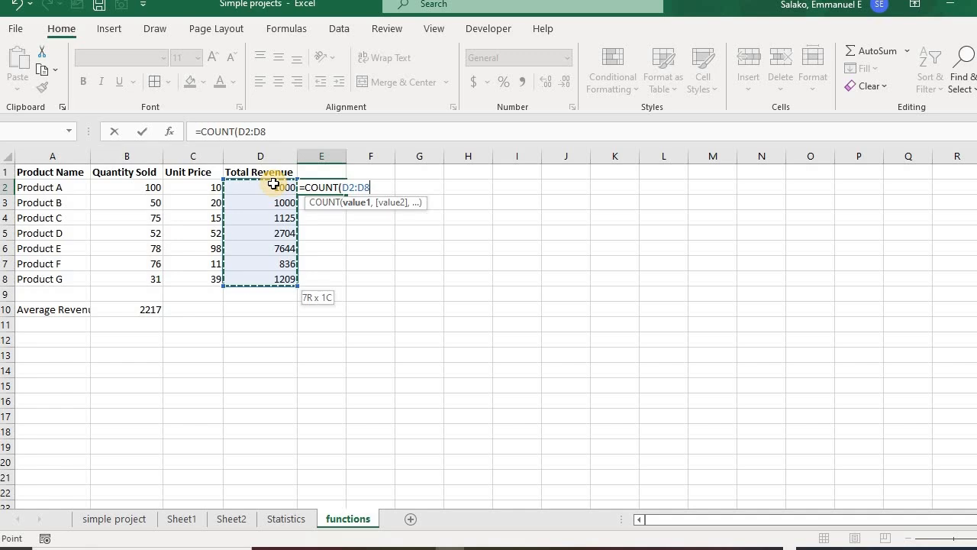
key("Return")
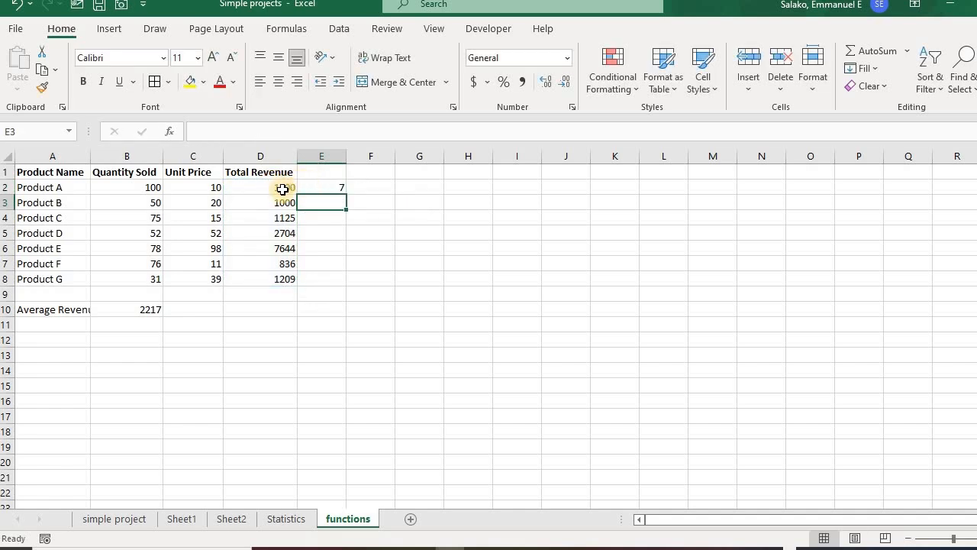
Step: Go through the Total Revenue cells one by one from D2 downward to check the counted entries
left_click(284, 190)
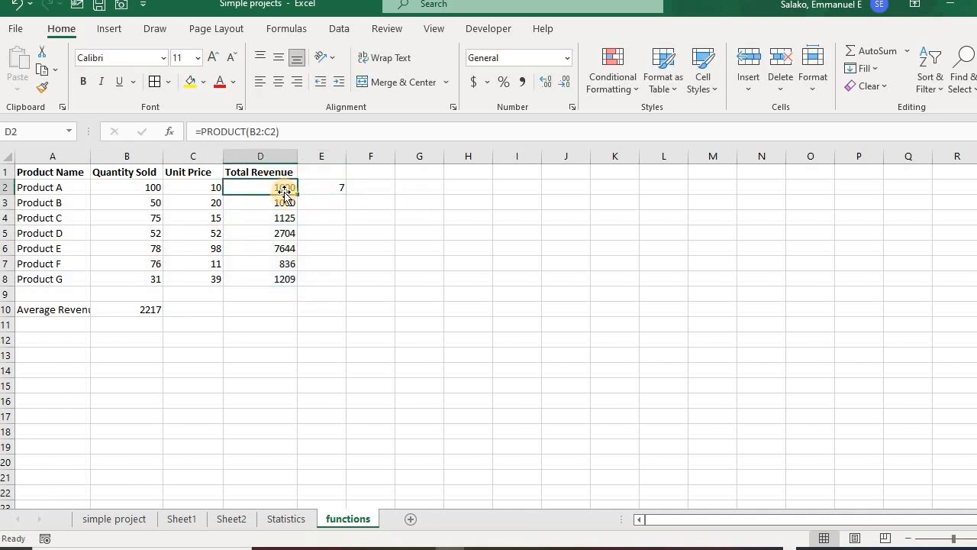
key("Down")
key("Down")
key("Down")
key("Down")
key("Down")
key("Down")
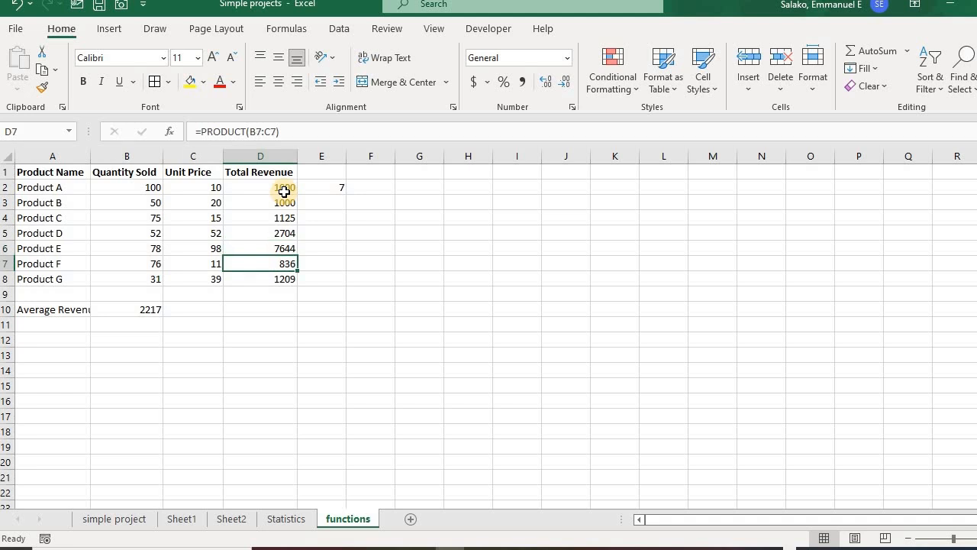
Step: Replace the count in E2 with the highest Total Revenue value, using =MAX(D2:D8)
left_click(333, 191)
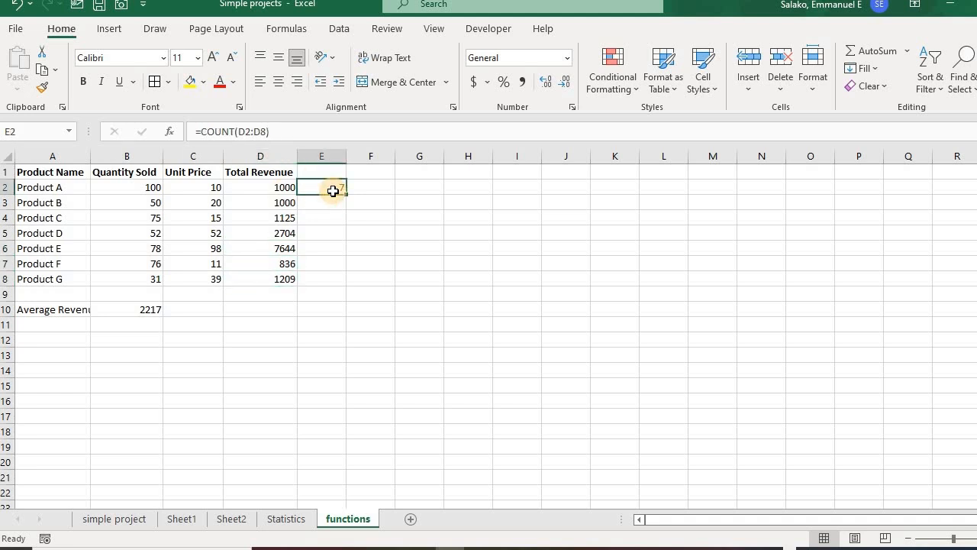
key("Delete")
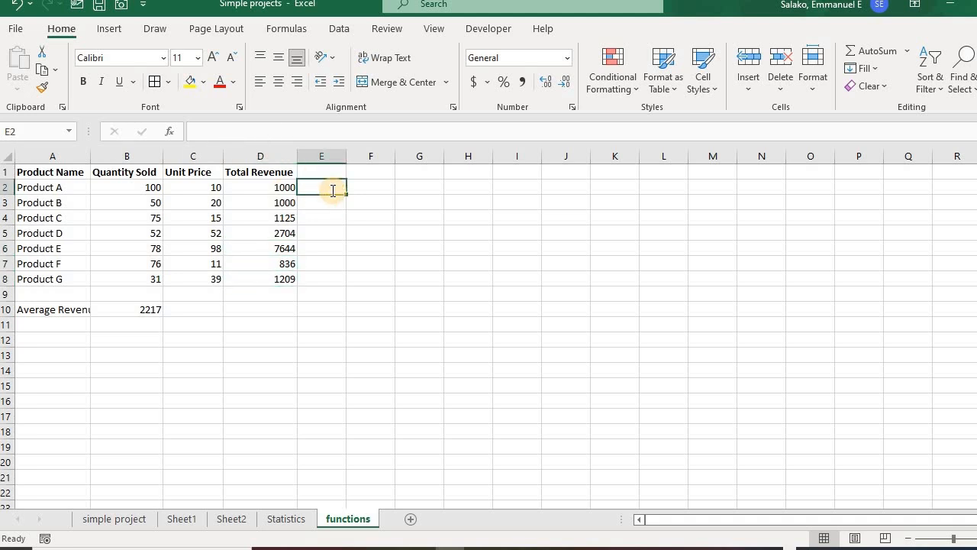
type("=max")
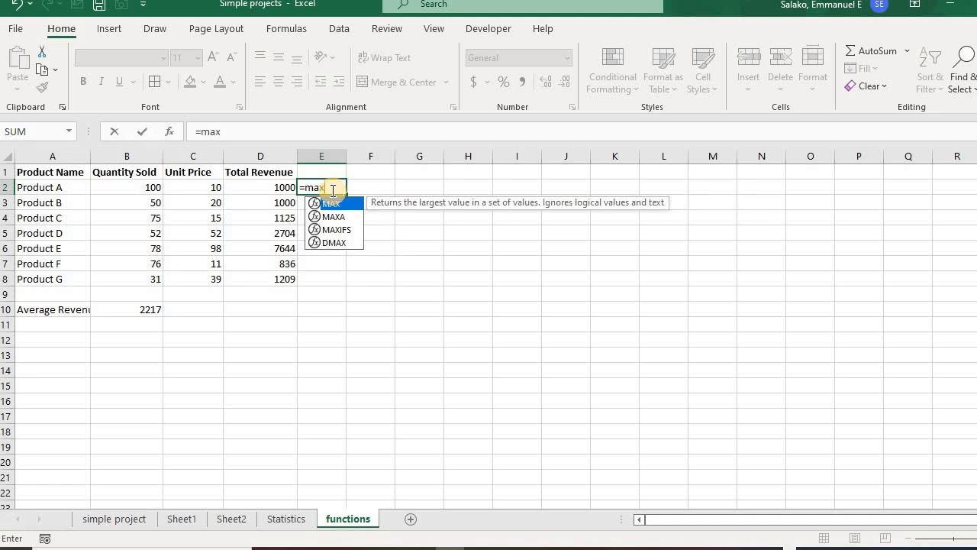
key("Tab")
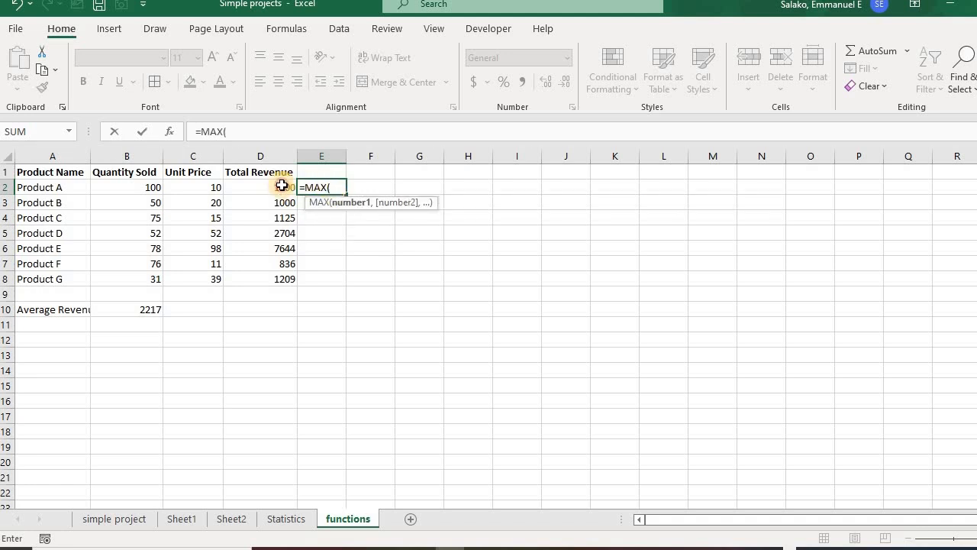
left_click_drag(280, 188, 275, 279)
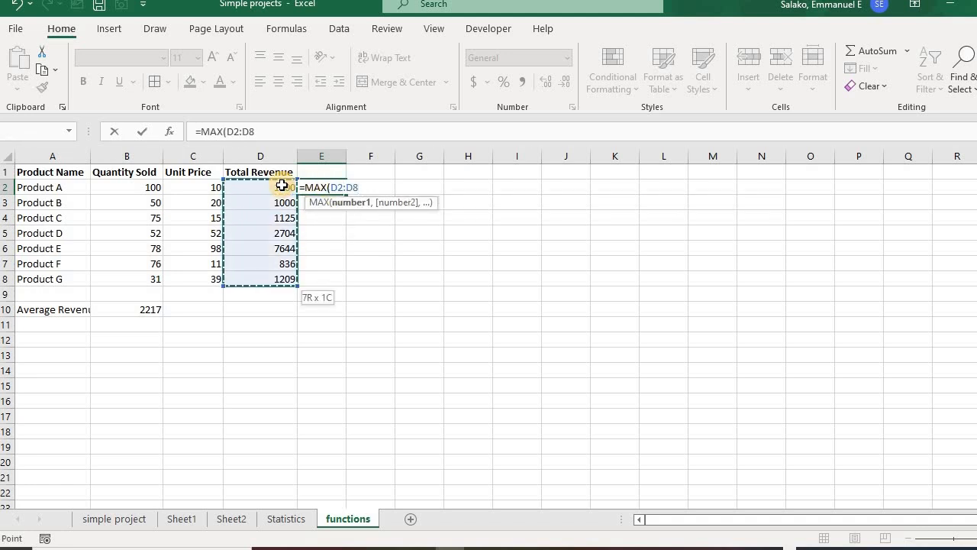
type("0")
key("BackSpace")
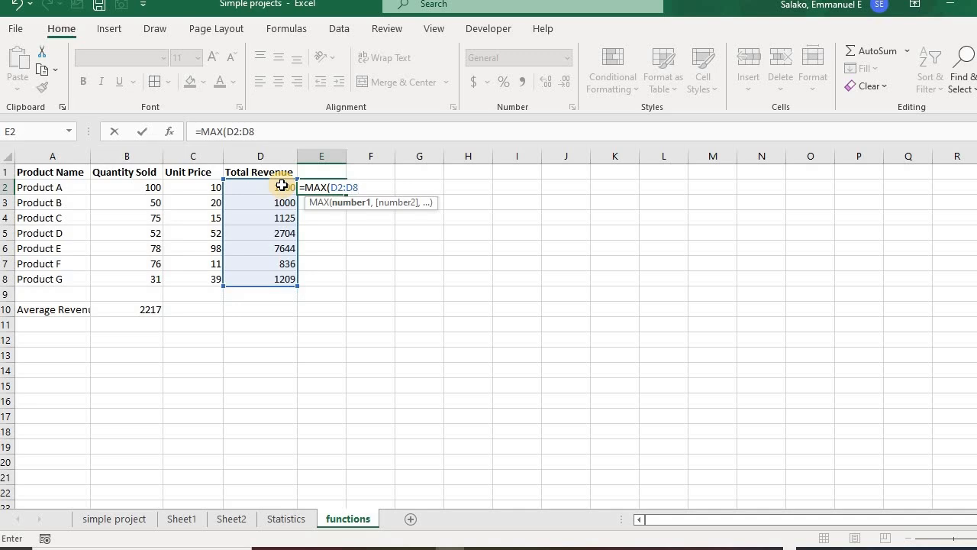
key("Return")
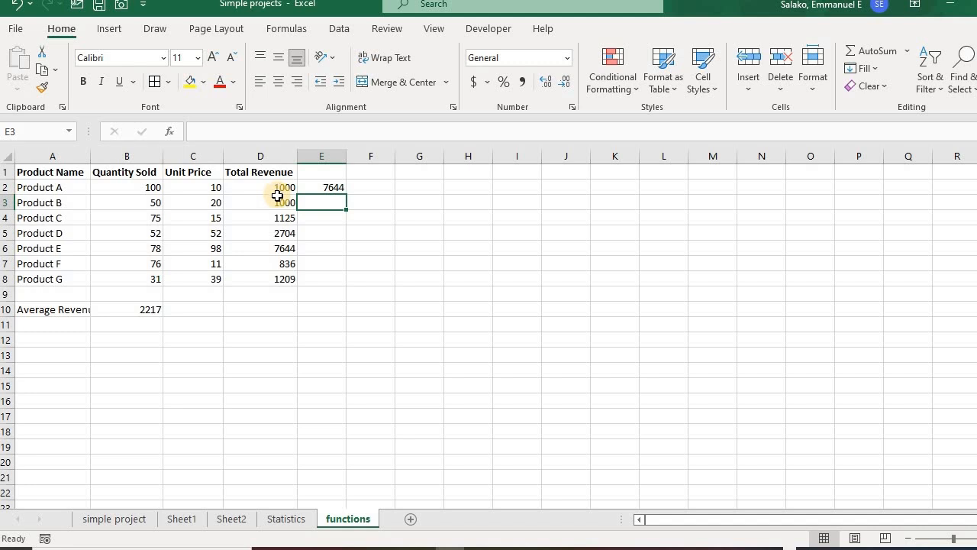
Step: Replace the maximum in E2 with the lowest Total Revenue value, using =MIN(D2:D8)
left_click(329, 189)
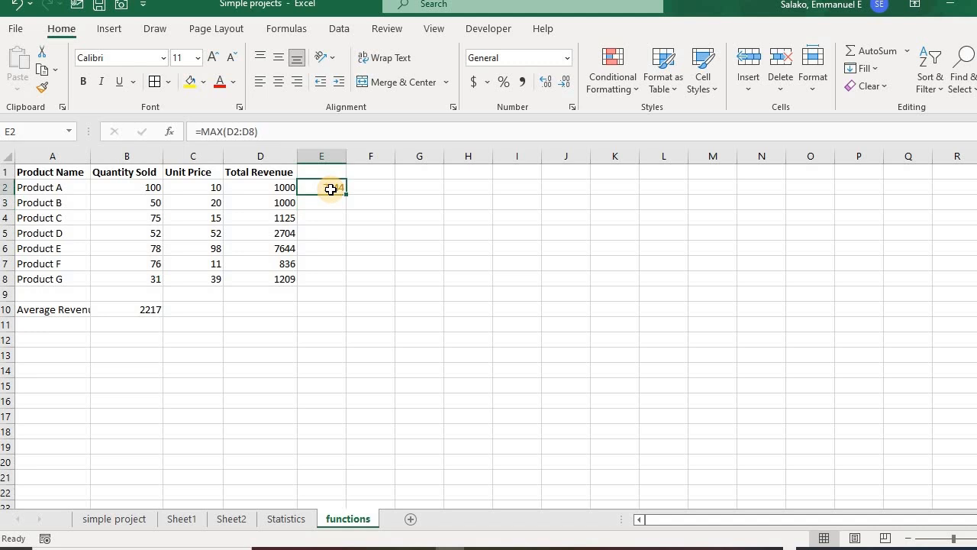
key("Delete")
type("min")
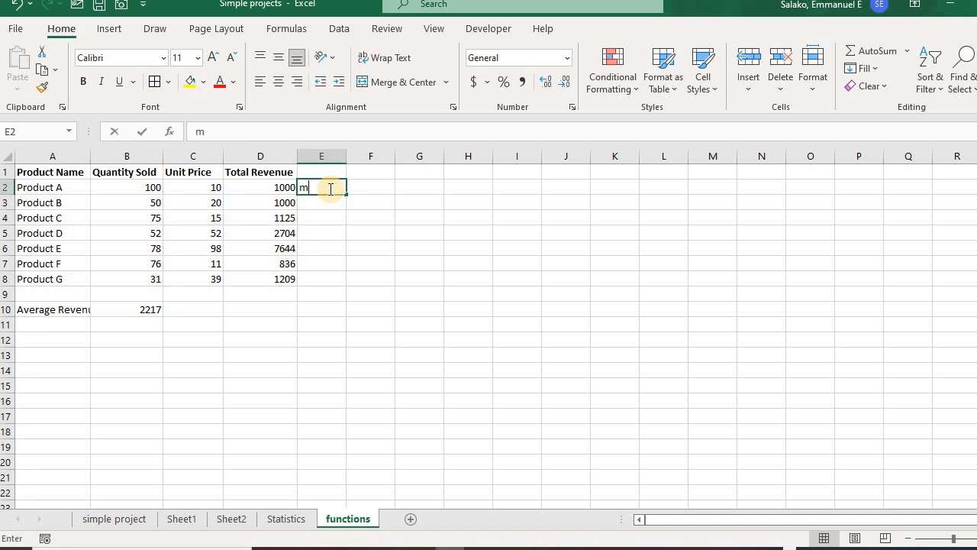
key("BackSpace")
key("BackSpace")
key("BackSpace")
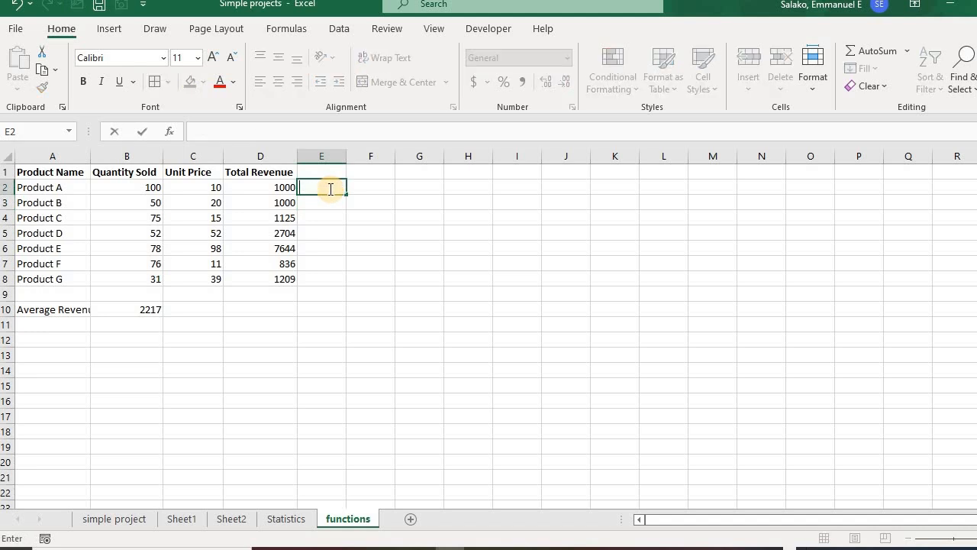
type("=min")
key("Tab")
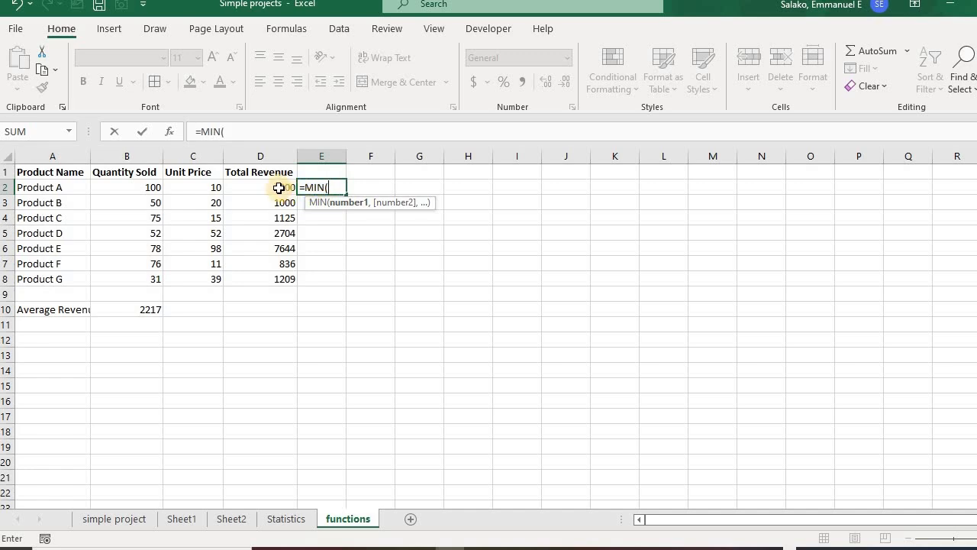
left_click(278, 193)
key("ctrl+shift+Down")
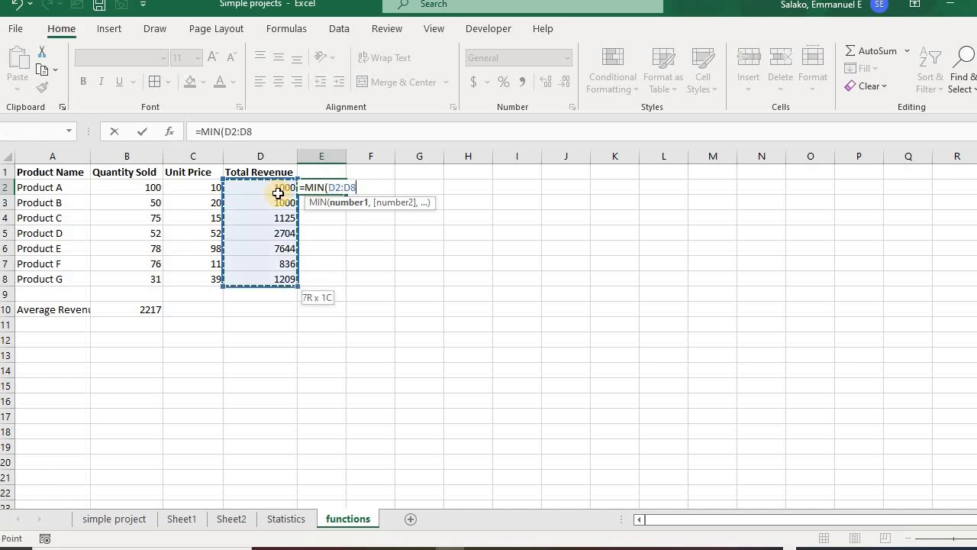
key("Return")
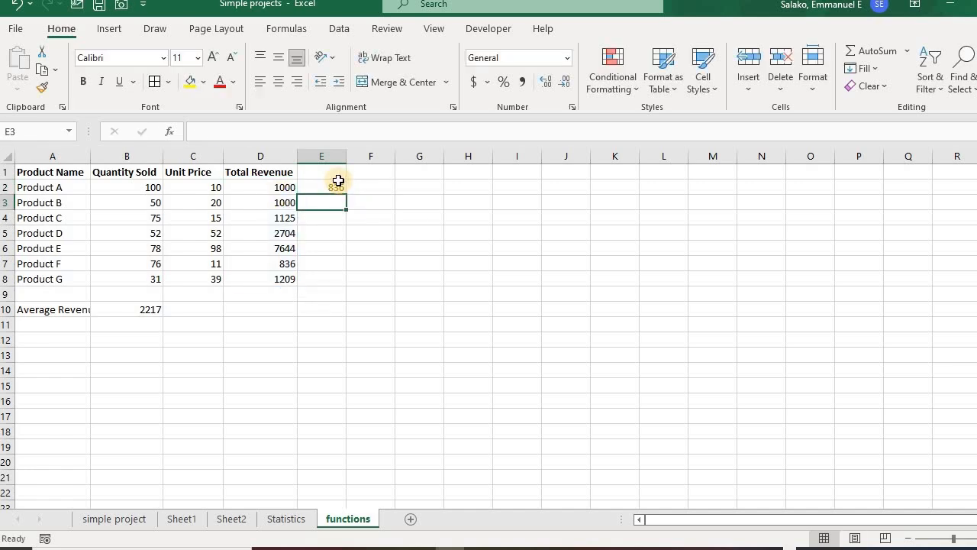
Step: Replace the minimum in E2 with the character count of the first product name, using =LEN(A2)
left_click(335, 185)
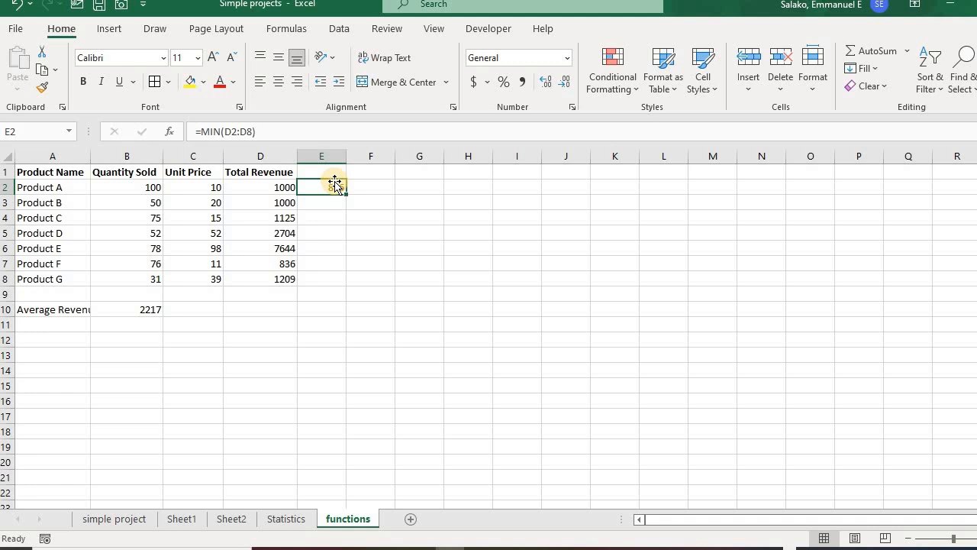
key("BackSpace")
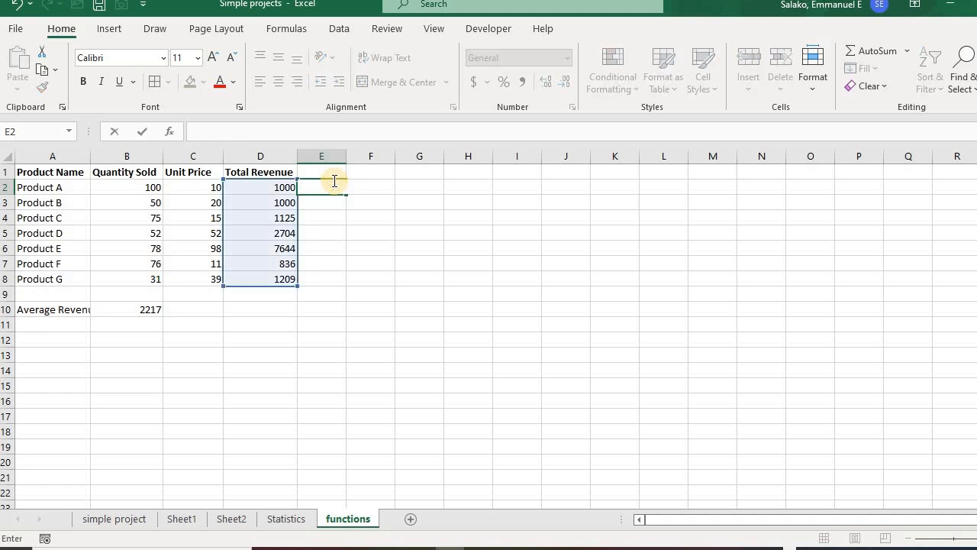
left_click(382, 218)
left_click(330, 185)
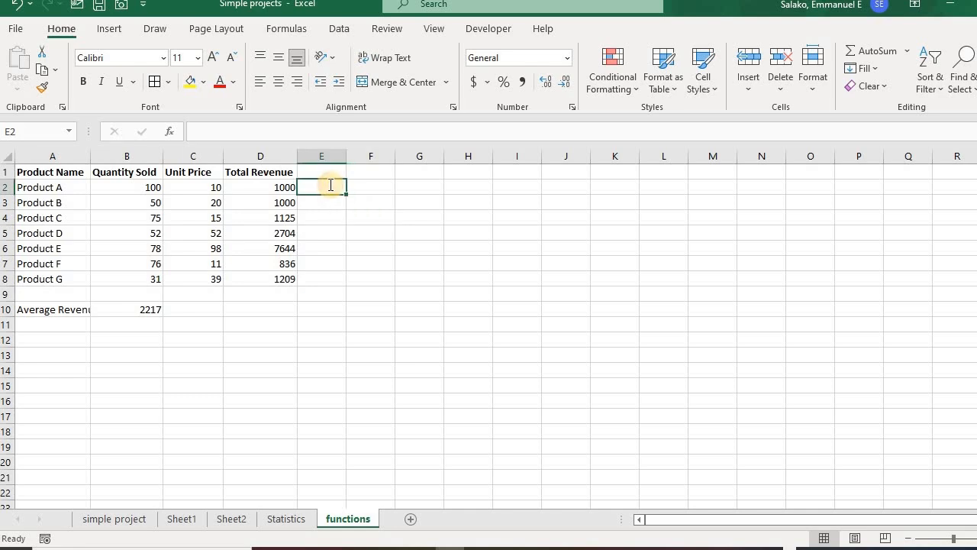
type("=len(")
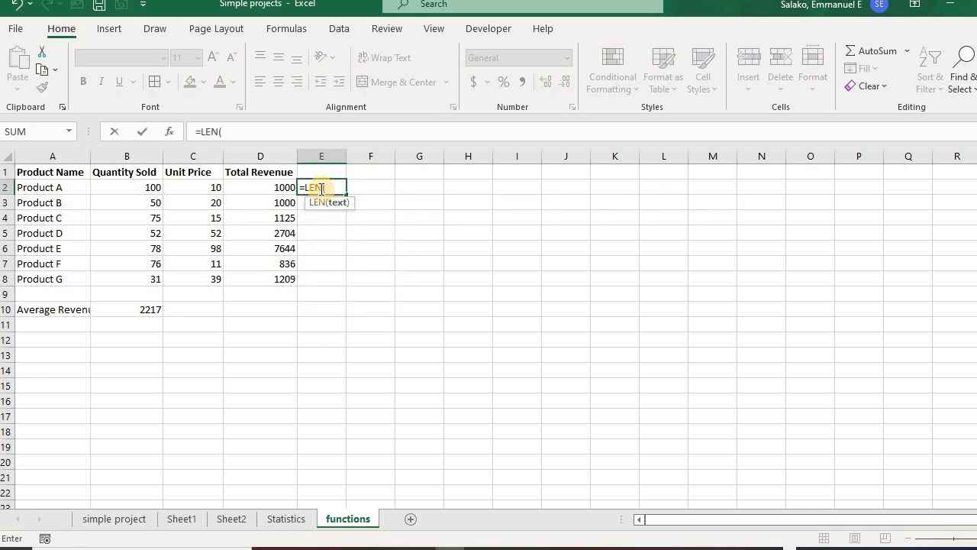
left_click(66, 189)
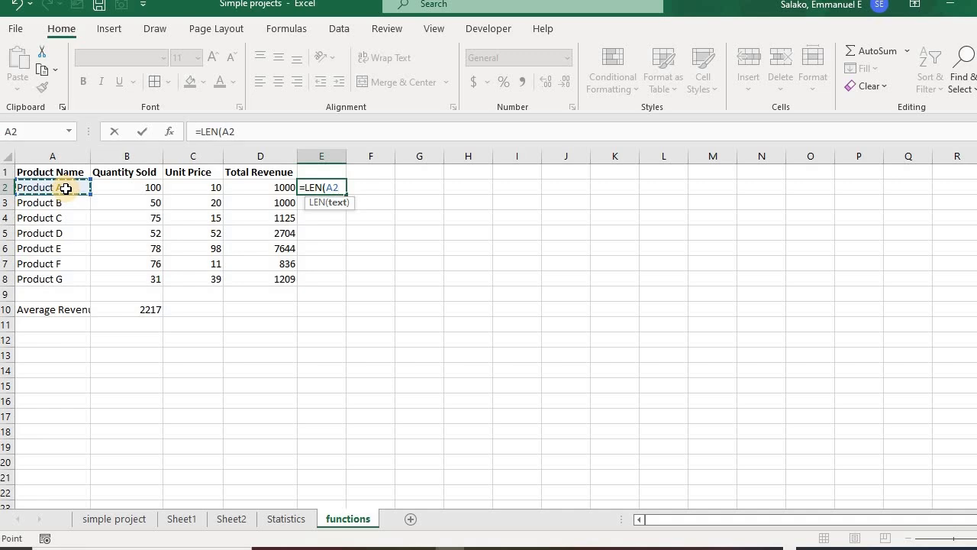
key("Return")
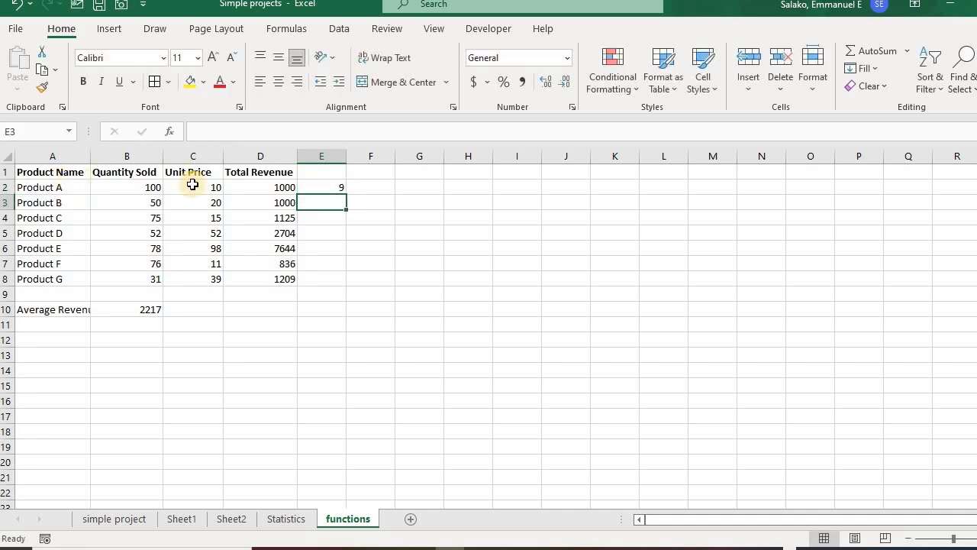
Step: Remove the space from the product name in A2 to make it "ProductA", and check the LEN formula in E2
left_click(321, 187)
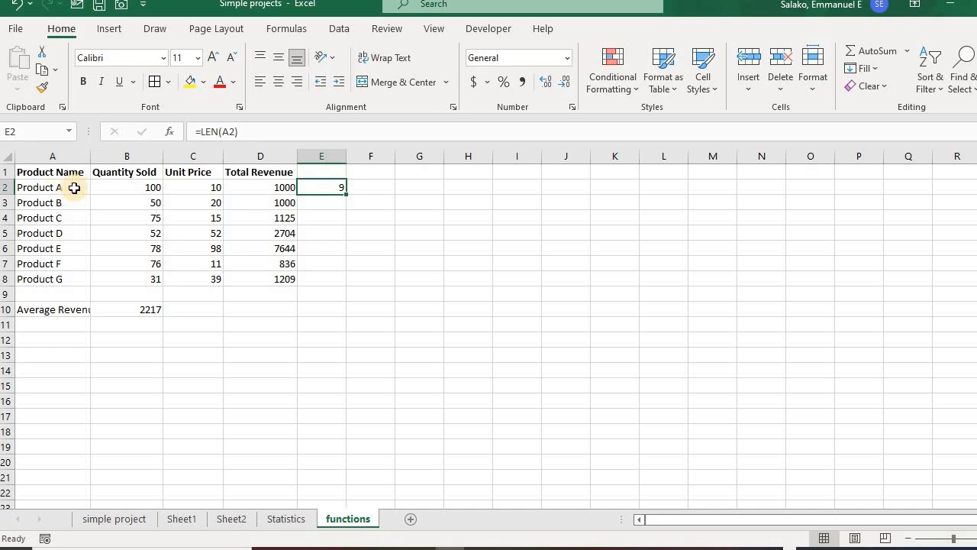
left_click(74, 187)
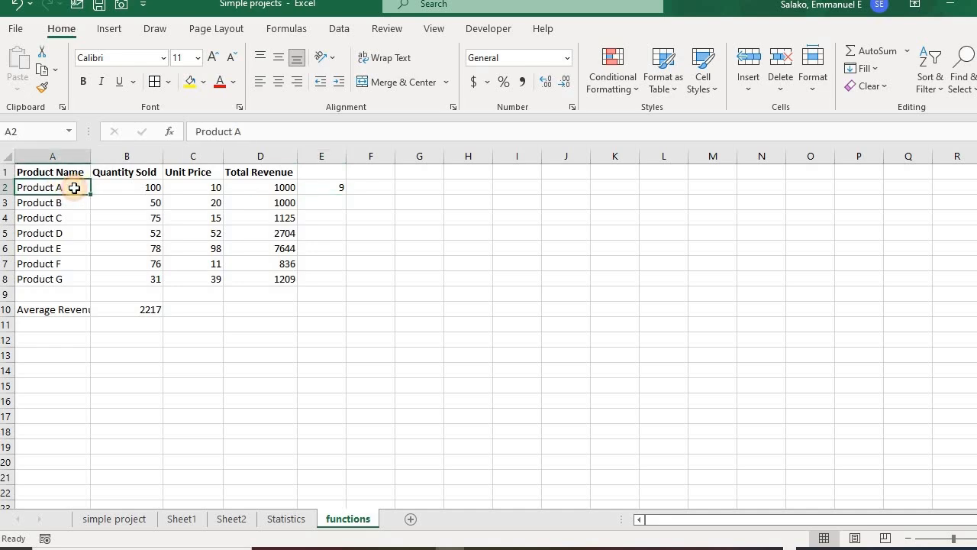
left_click(236, 132)
key("BackSpace")
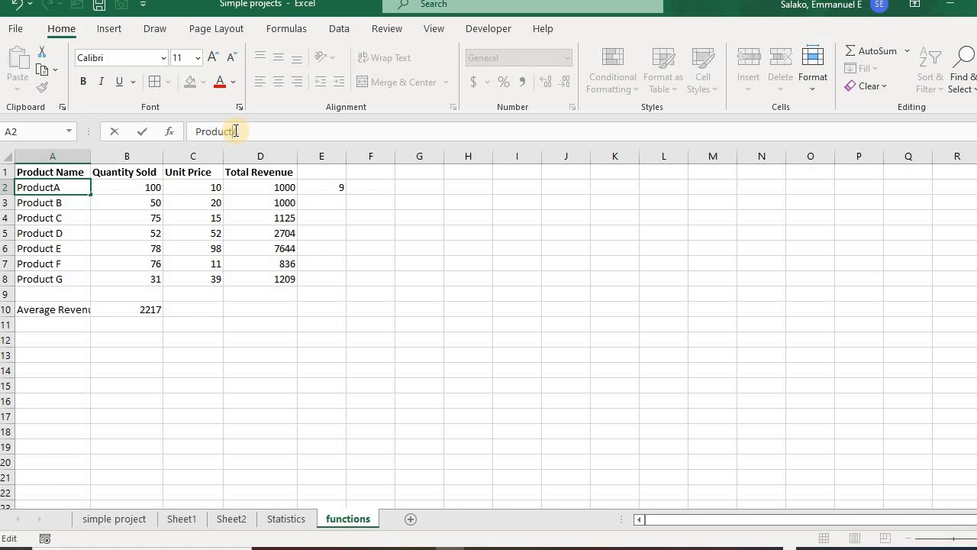
key("Return")
left_click(324, 188)
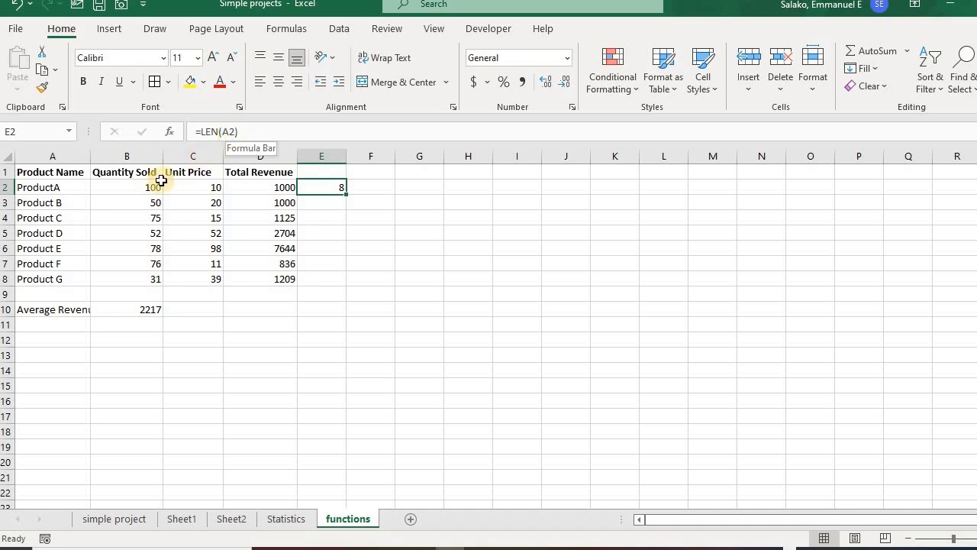
Step: Restore the space in the product name in A2 so it reads "Product A"
left_click(52, 184)
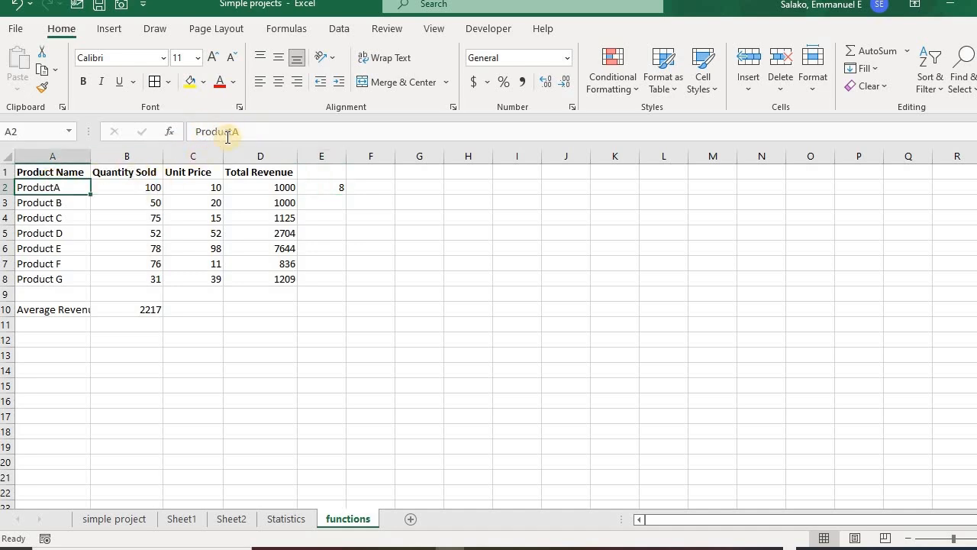
left_click(234, 133)
key("Return")
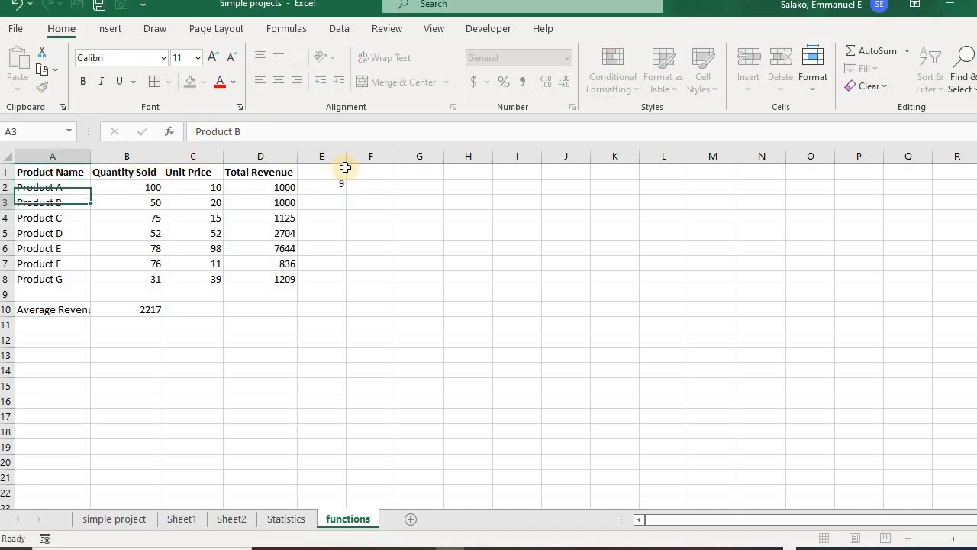
Step: Fill the LEN formula from E2 down to E10, and clear all the formulas in that range
left_click(342, 188)
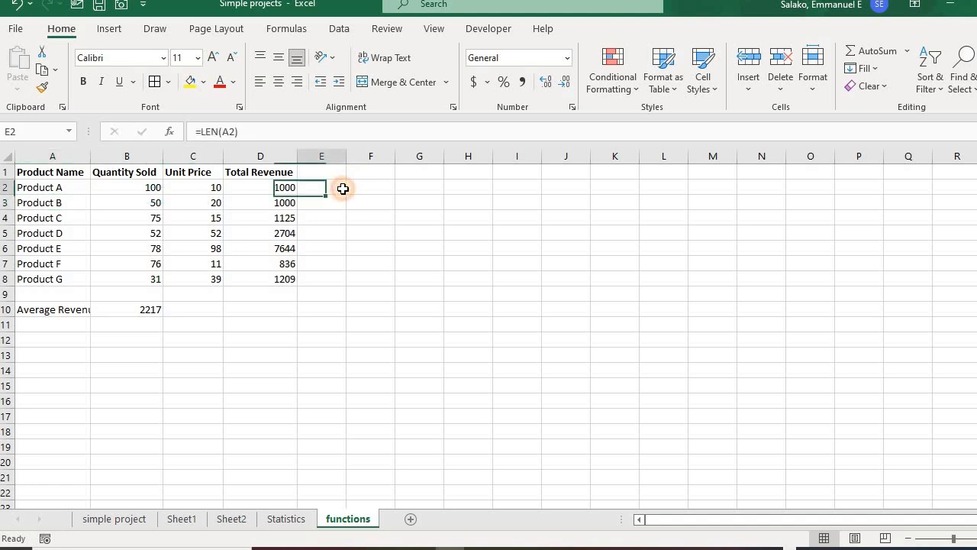
left_click_drag(347, 196, 345, 313)
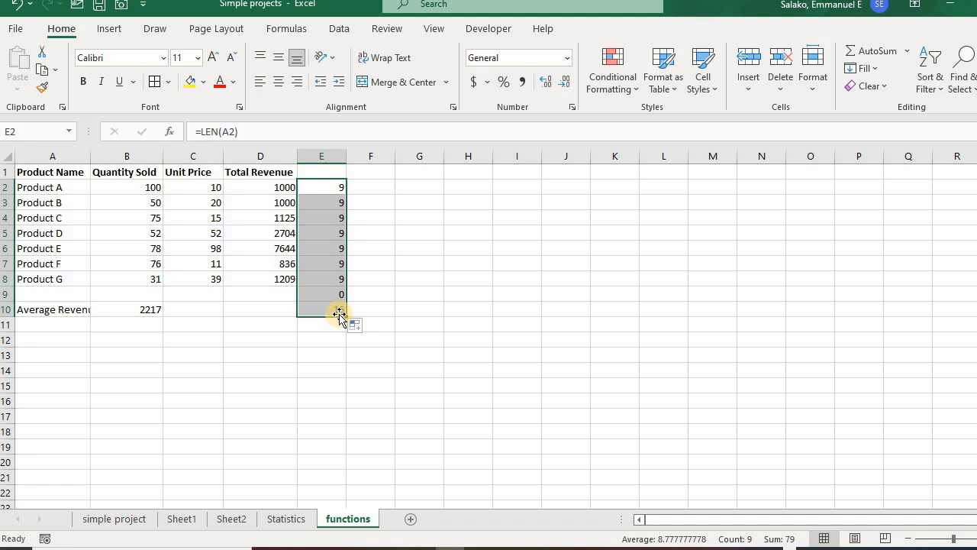
key("Delete")
left_click(324, 189)
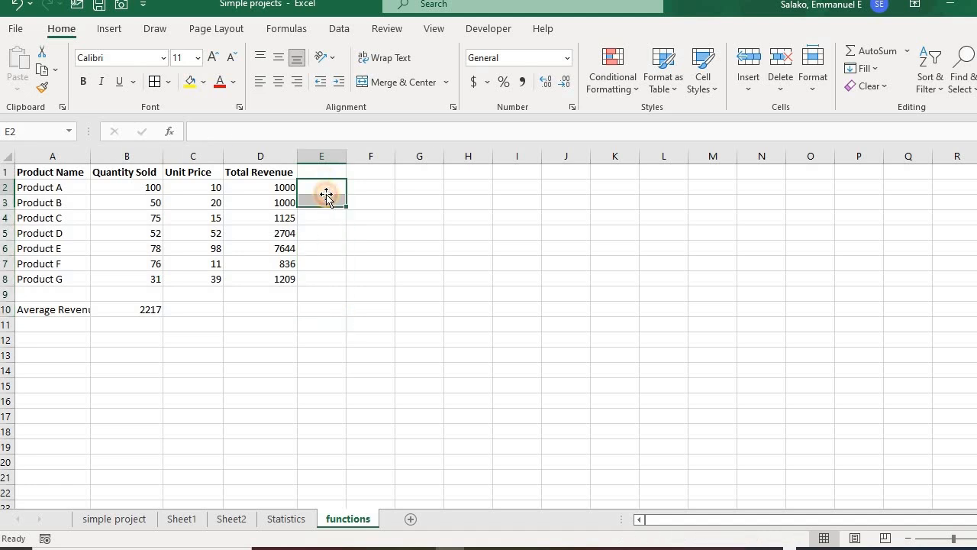
Step: Convert the first product name to capitals in E2 with =UPPER(A2), and widen column E to fit the text
type("=")
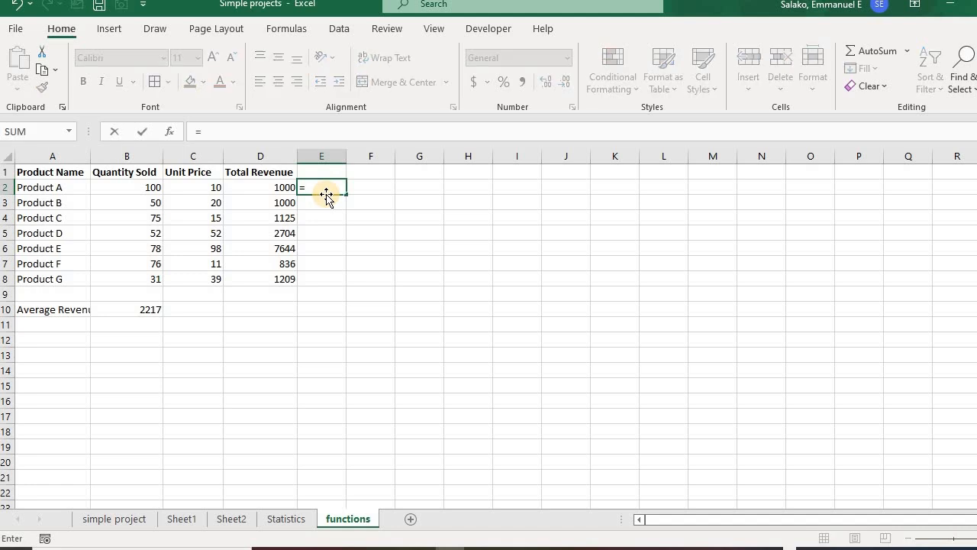
type("upper")
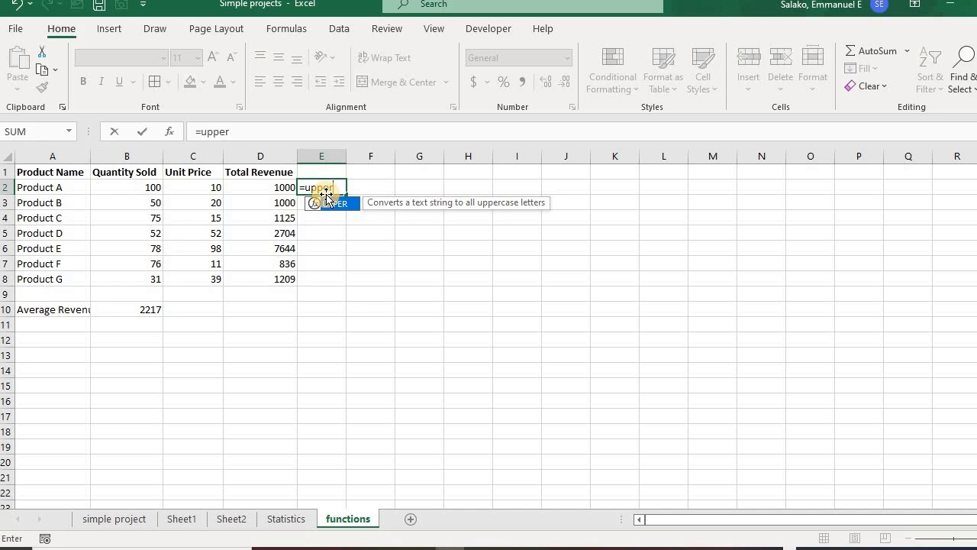
double_click(326, 202)
left_click(77, 186)
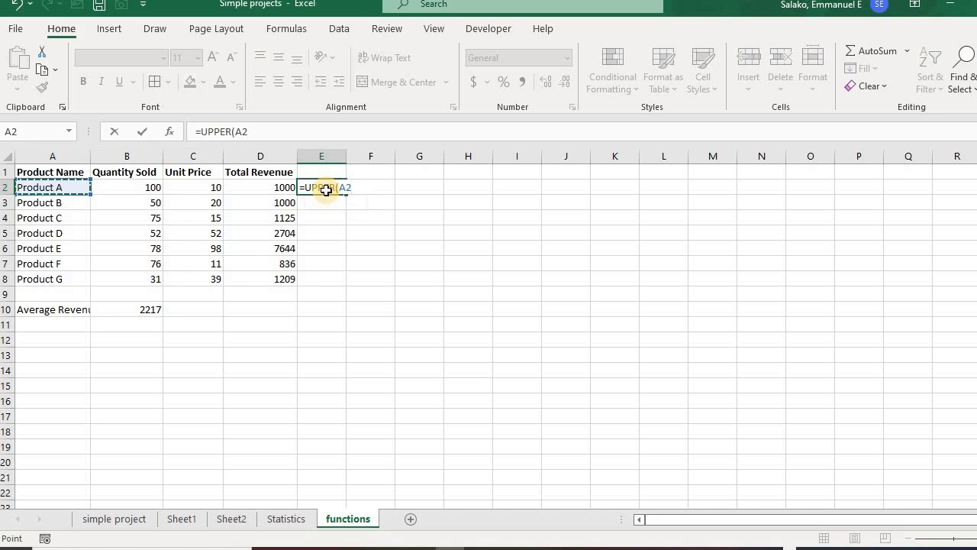
key("Return")
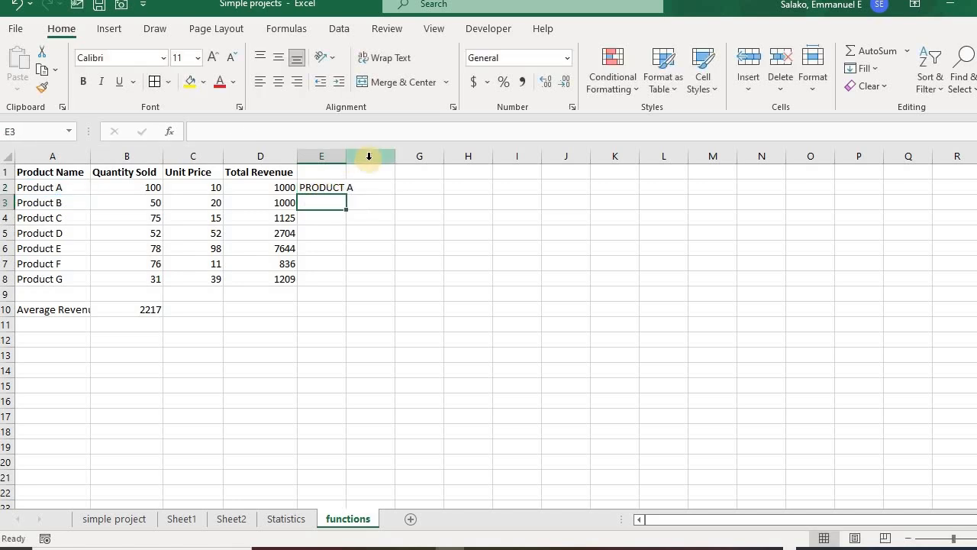
left_click_drag(346, 161, 363, 166)
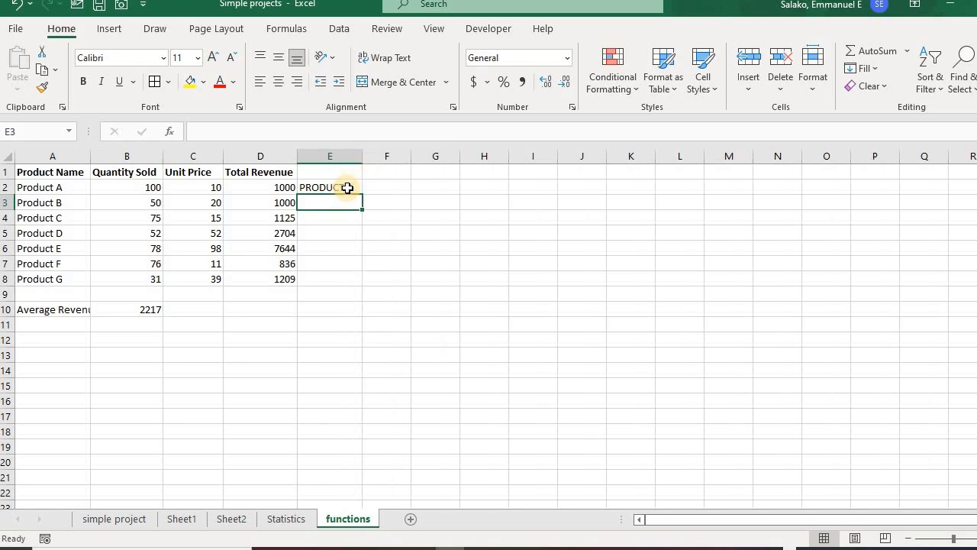
left_click(348, 188)
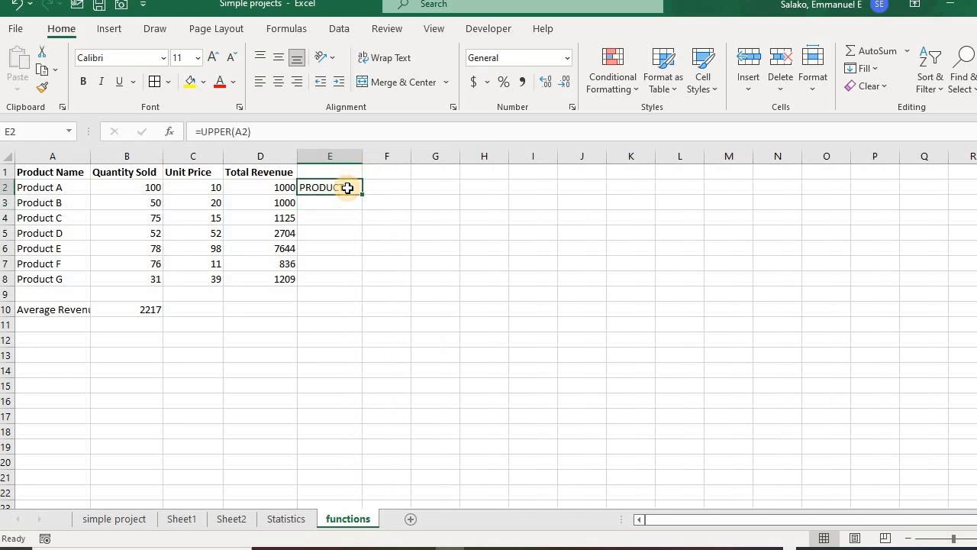
key("Delete")
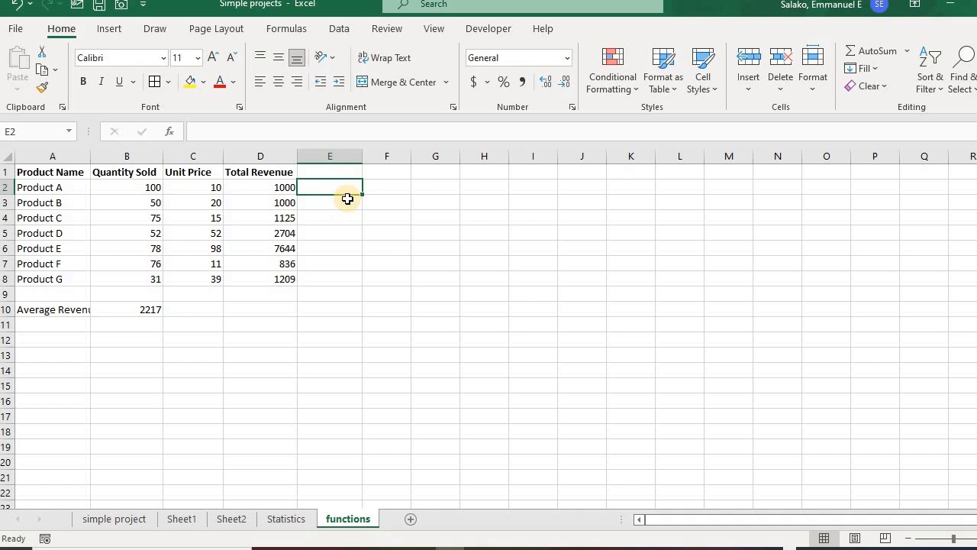
key("ctrl+z")
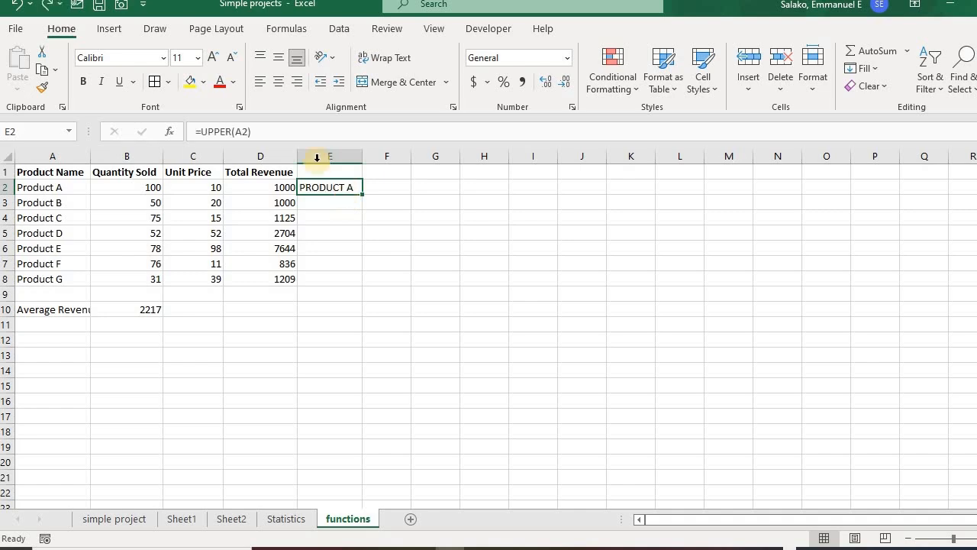
Step: Change the formula in E2 to =LOWER(A2) to convert the first product name to lowercase
left_click(230, 132)
key("BackSpace")
key("BackSpace")
key("BackSpace")
key("BackSpace")
key("BackSpace")
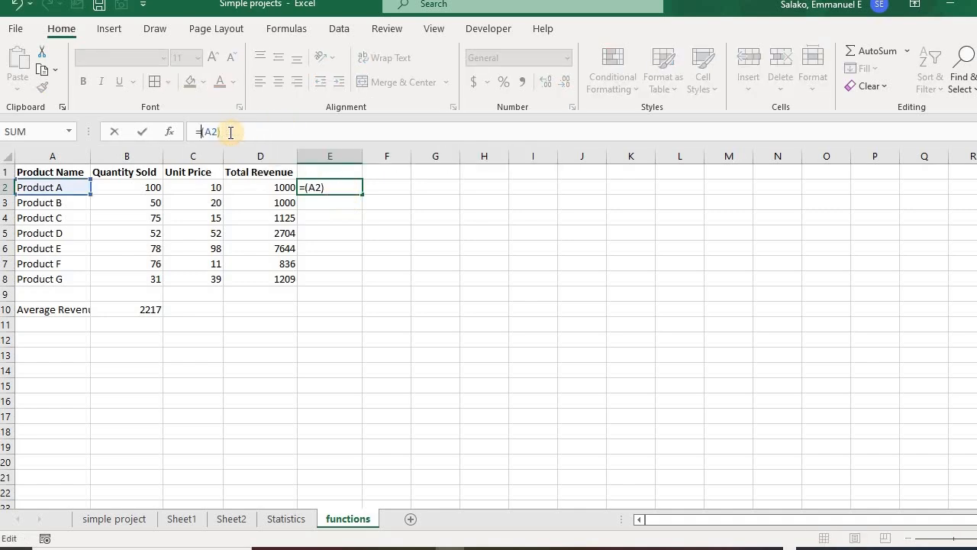
type("lower")
key("Return")
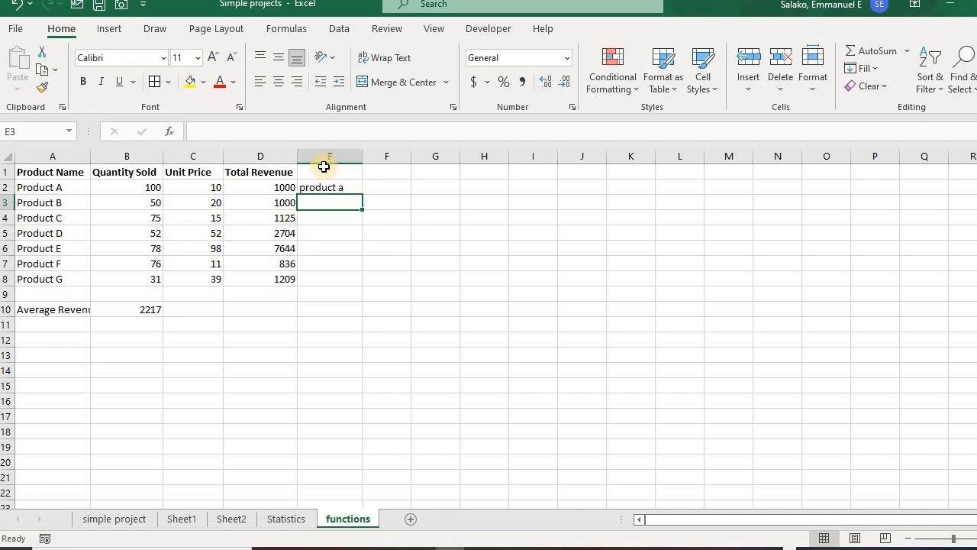
Step: Change the formula in E2 to =PROPER(A2) to capitalize each word of the first product name
left_click(343, 187)
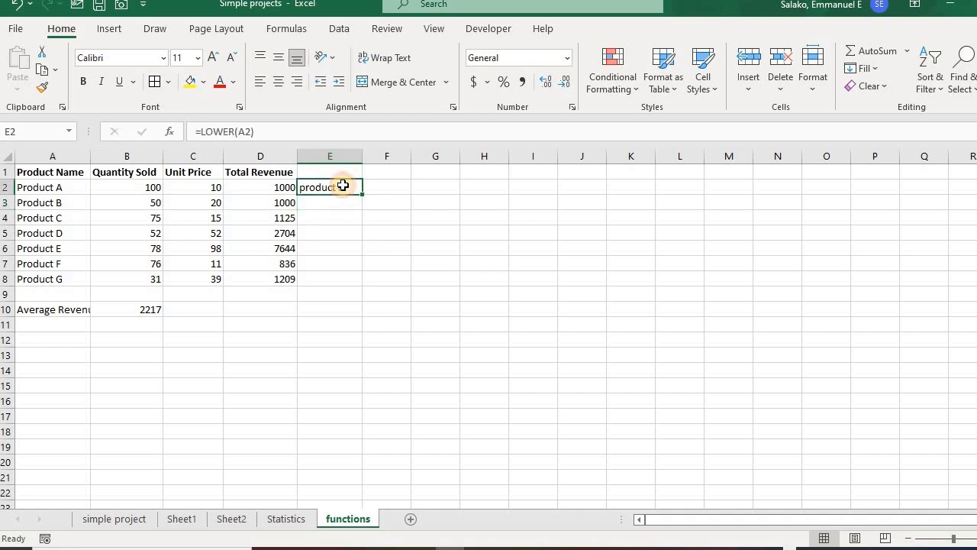
left_click(236, 132)
key("BackSpace")
key("BackSpace")
key("BackSpace")
key("BackSpace")
key("BackSpace")
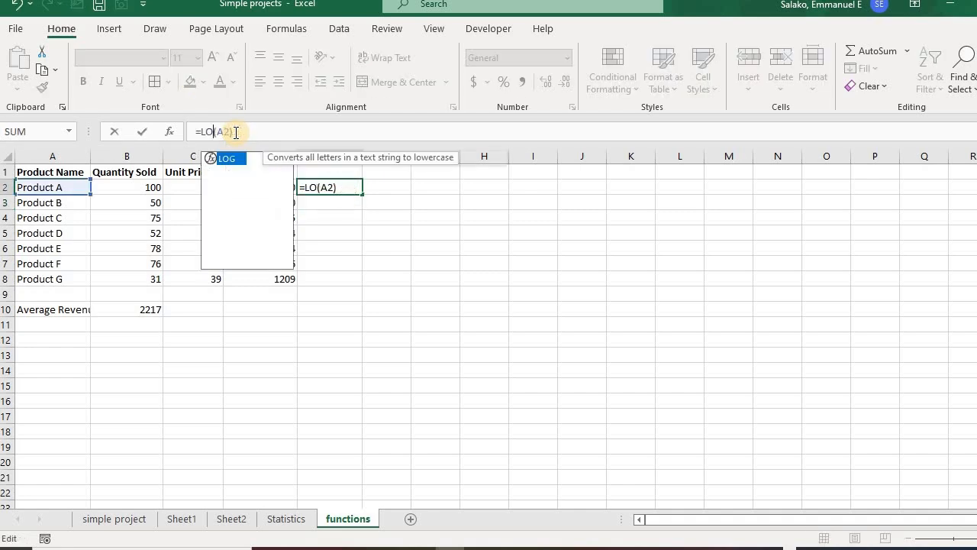
type("po")
key("BackSpace")
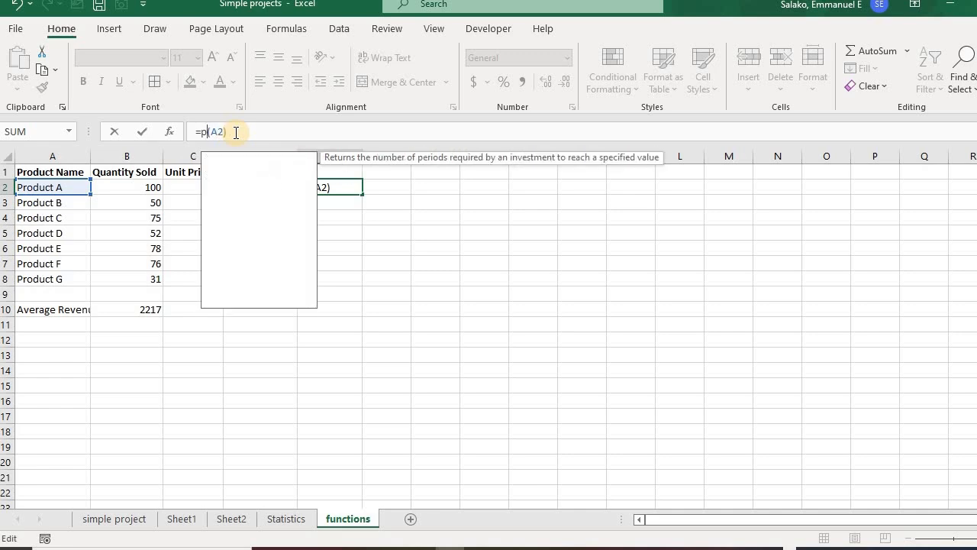
type("roper")
key("Return")
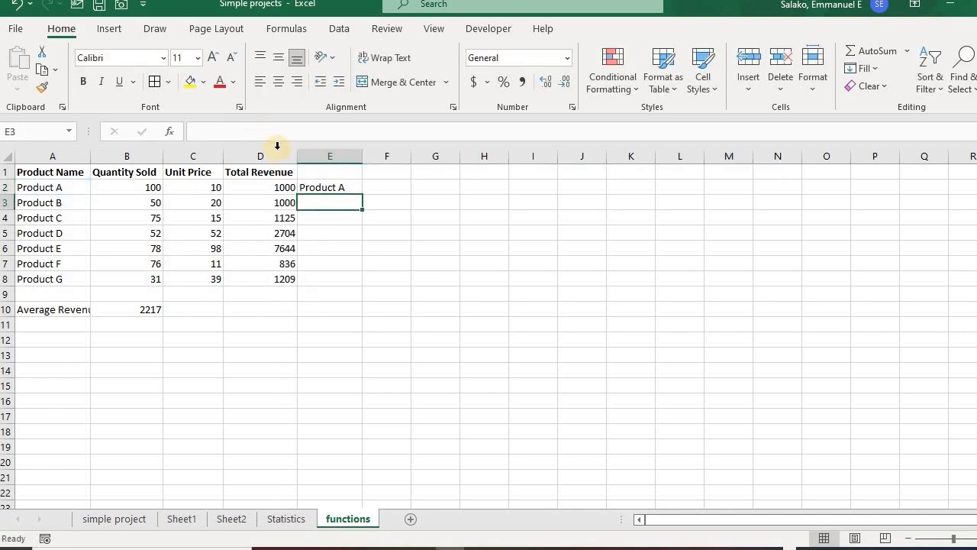
Step: Replace the PROPER formula in E2 with =CONCATENATE(A2:B2), covering the first product's name and quantity sold
left_click(329, 185)
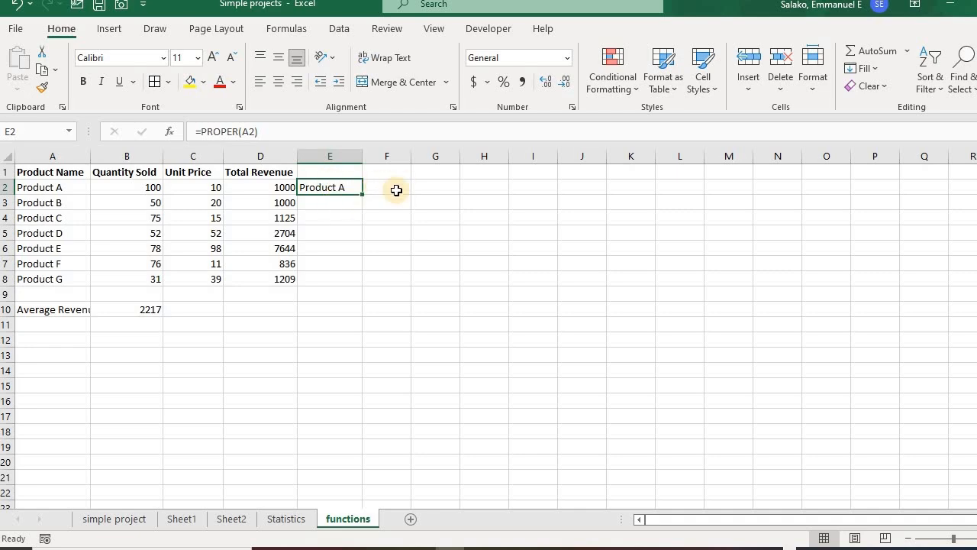
key("Delete")
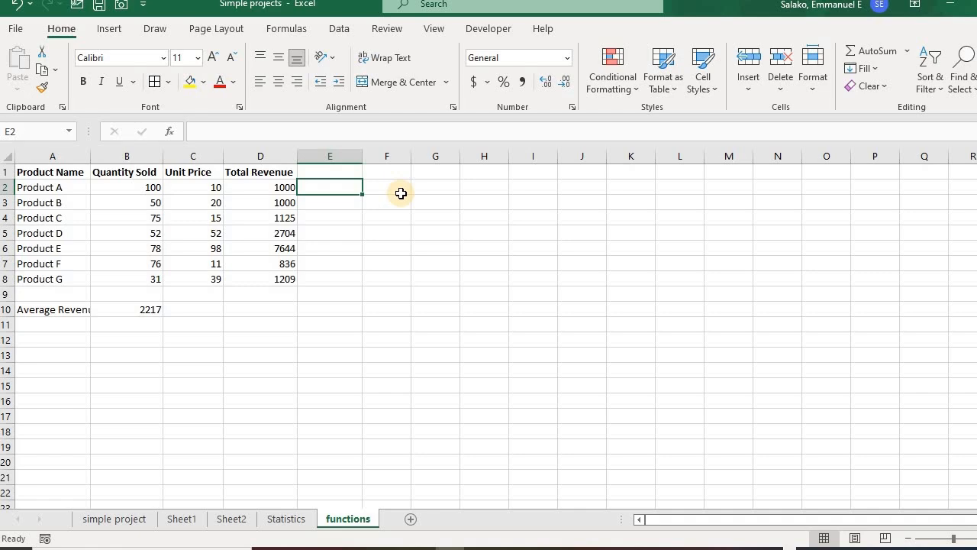
type("=")
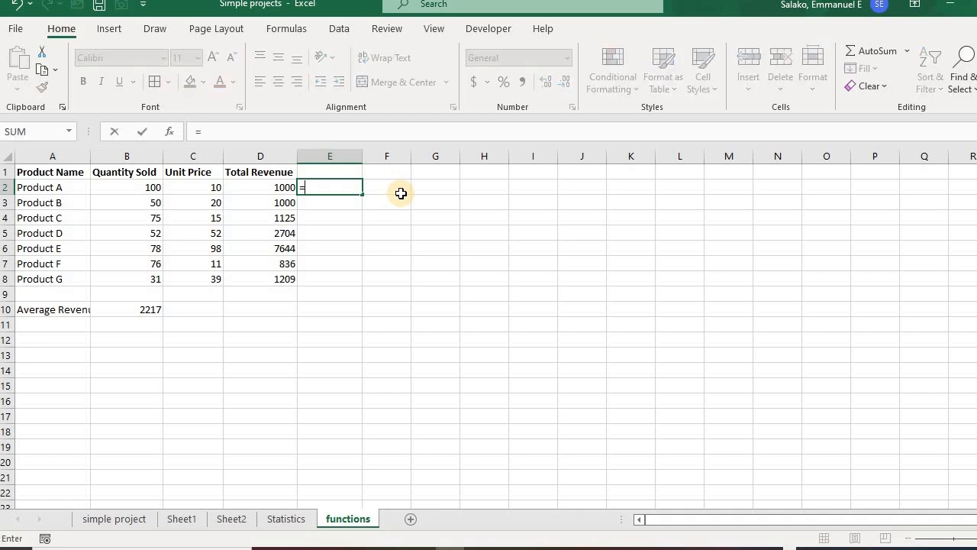
type("conca")
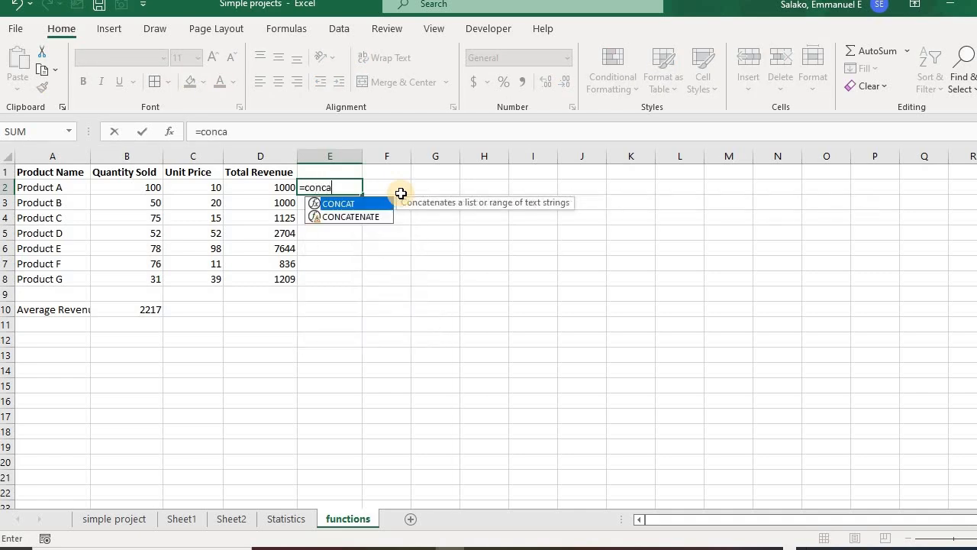
key("Down")
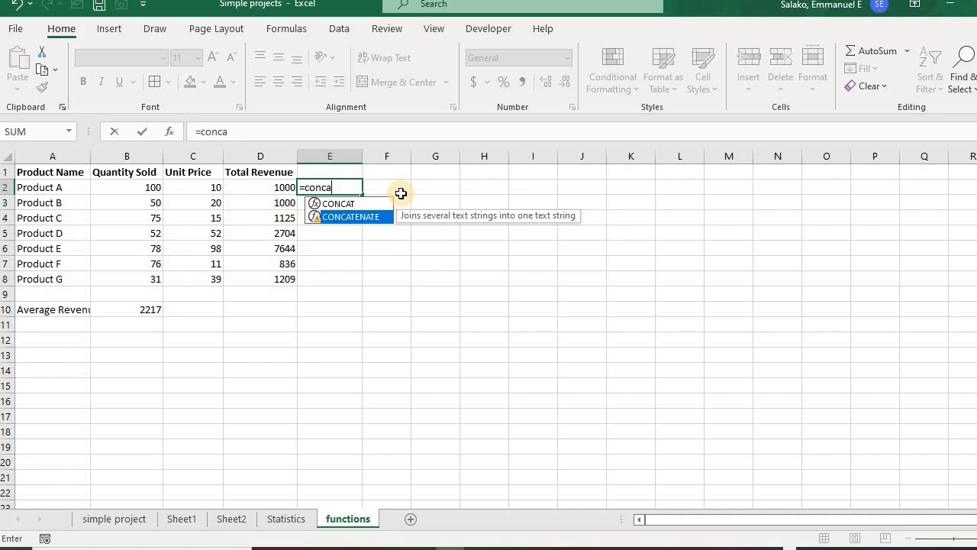
key("Tab")
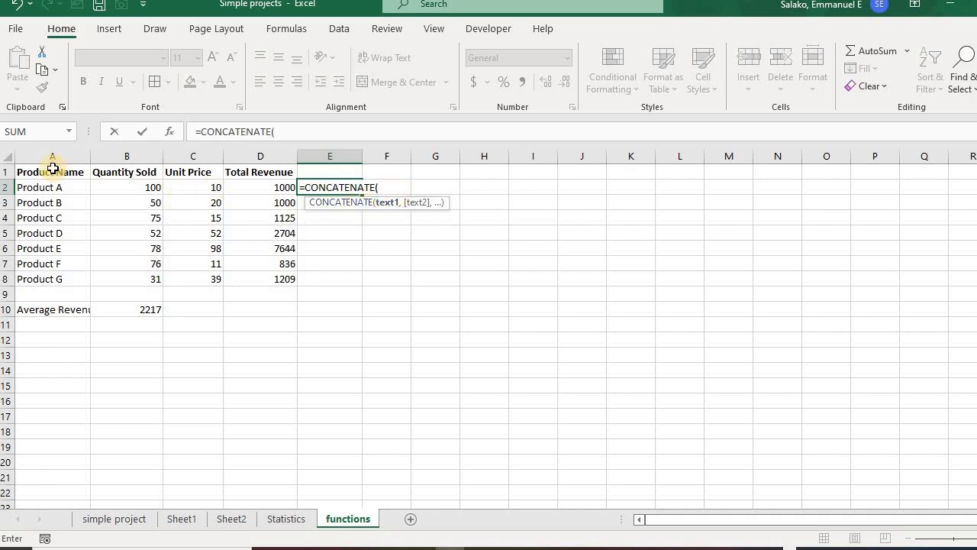
left_click(50, 192)
left_click_drag(50, 192, 113, 187)
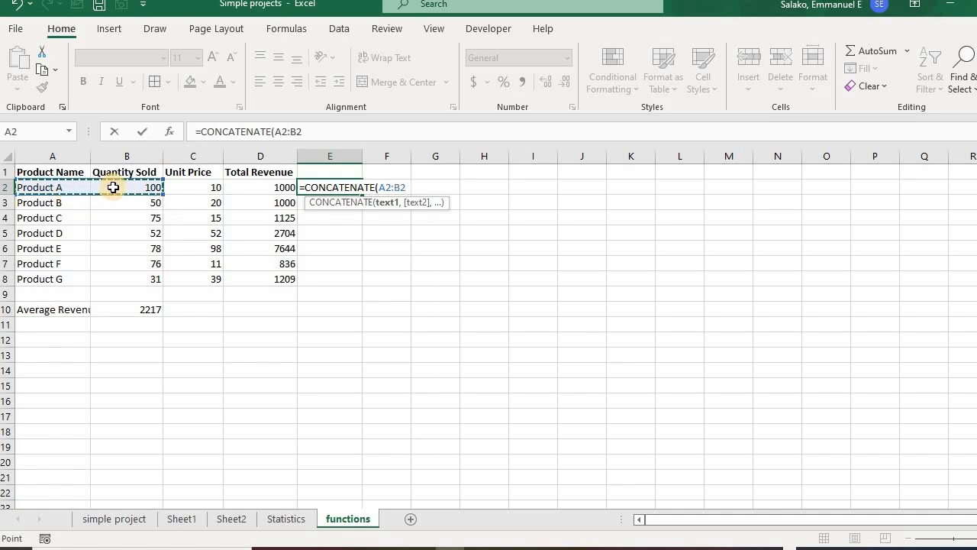
key("Return")
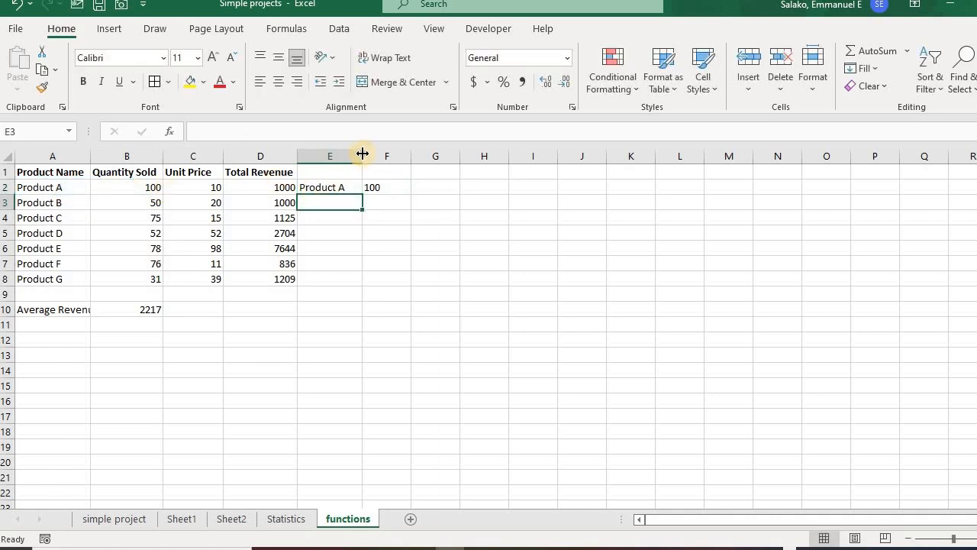
Step: Widen column E slightly and adjust column F to a narrow width that fits its contents
left_click_drag(363, 154, 381, 156)
double_click(430, 156)
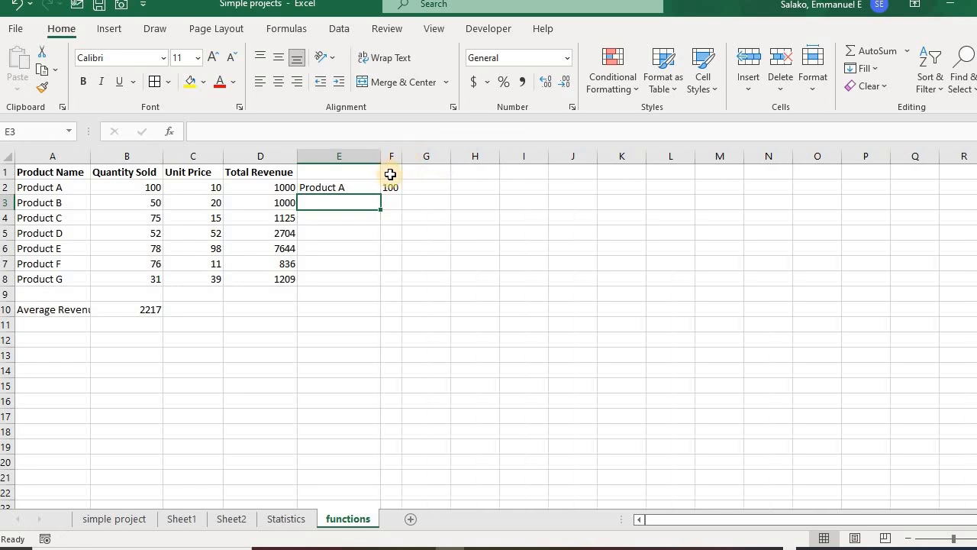
left_click_drag(400, 155, 416, 155)
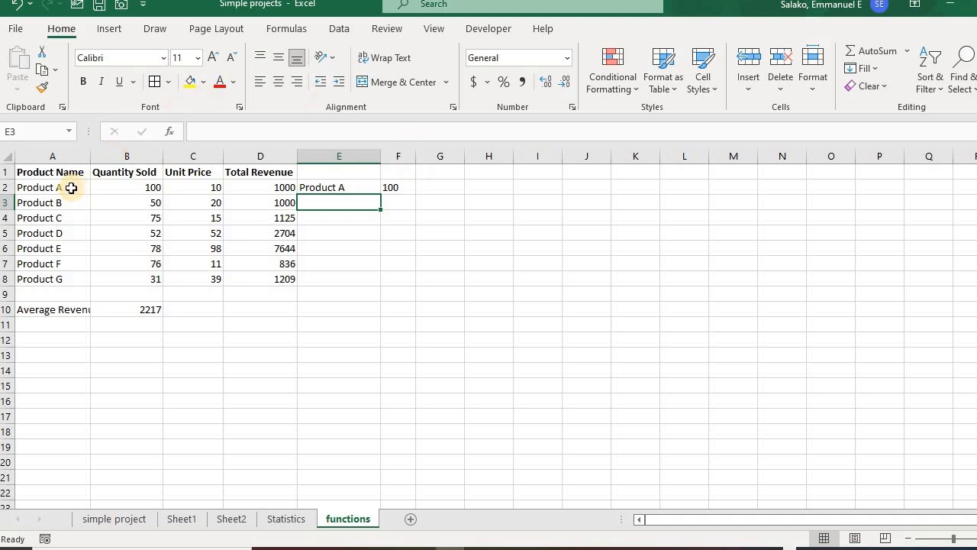
Step: Clear the contents of columns E and F, and select the first product name in A2
left_click(342, 149)
left_click_drag(342, 149, 394, 155)
key("Delete")
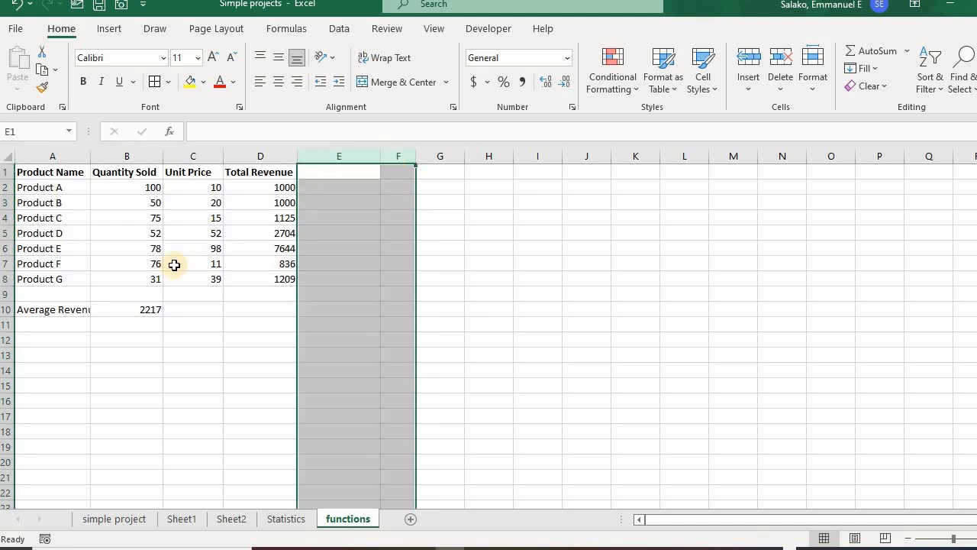
left_click(78, 187)
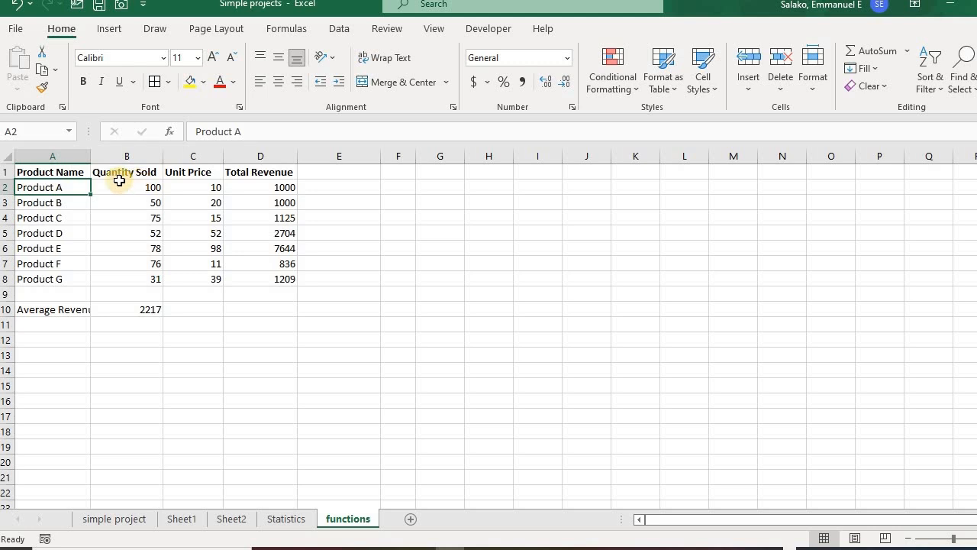
Step: Add the header "Customer" in E1, beside the Total Revenue header
left_click(341, 175)
type("Cua")
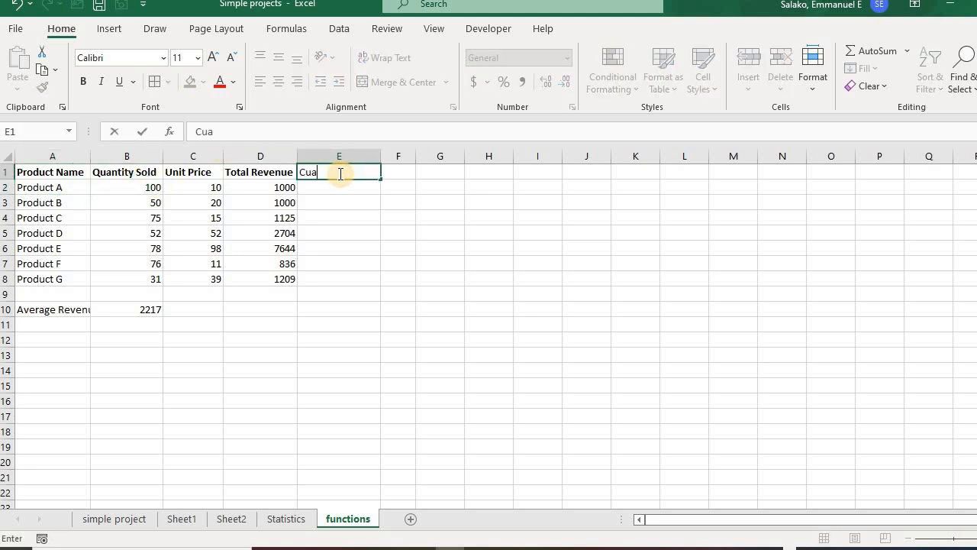
key("BackSpace")
type("stom")
type("er Nme")
key("BackSpace")
key("BackSpace")
key("BackSpace")
key("BackSpace")
key("Return")
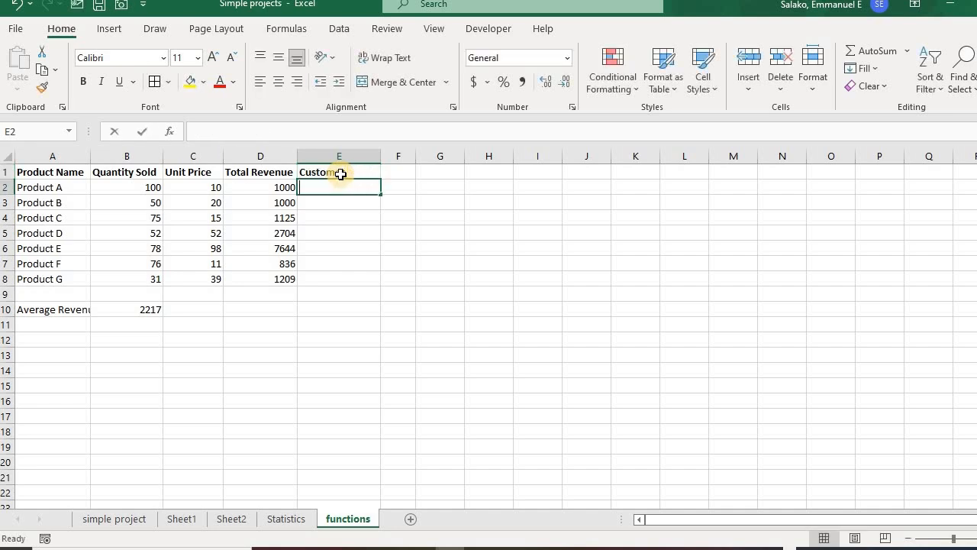
Step: Fill E2 to E8 of the Customer column with one customer first name per product
type("Ayo")
key("Return")
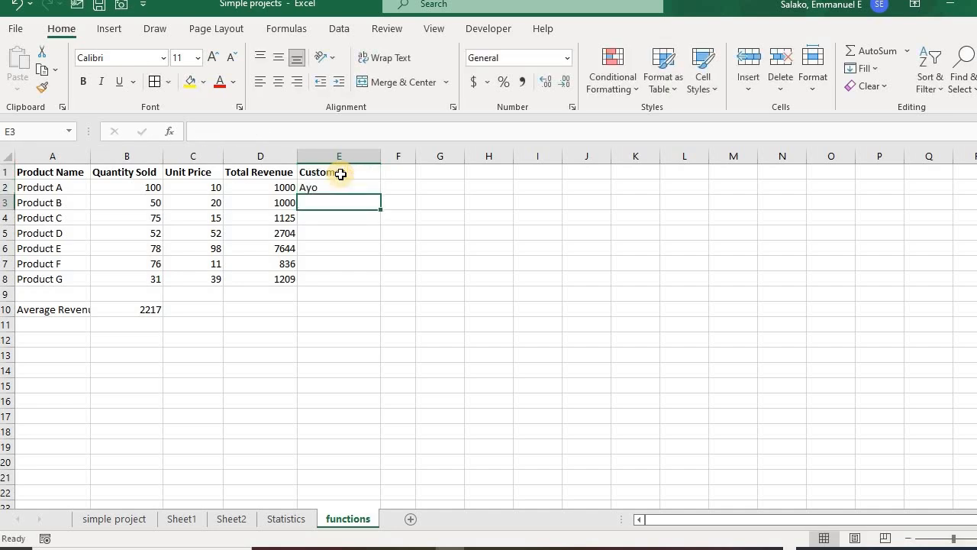
type("Akin")
key("Return")
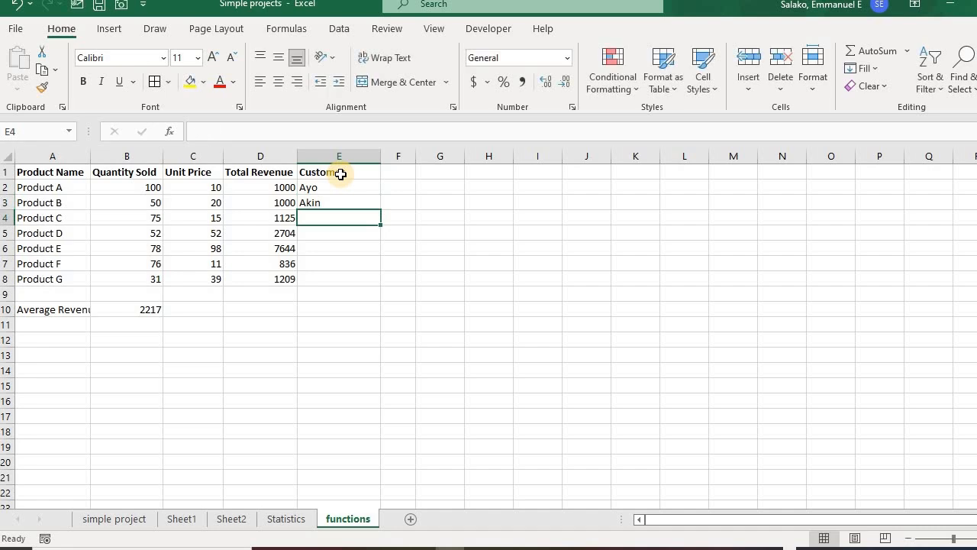
type("Ezekiel")
key("Return")
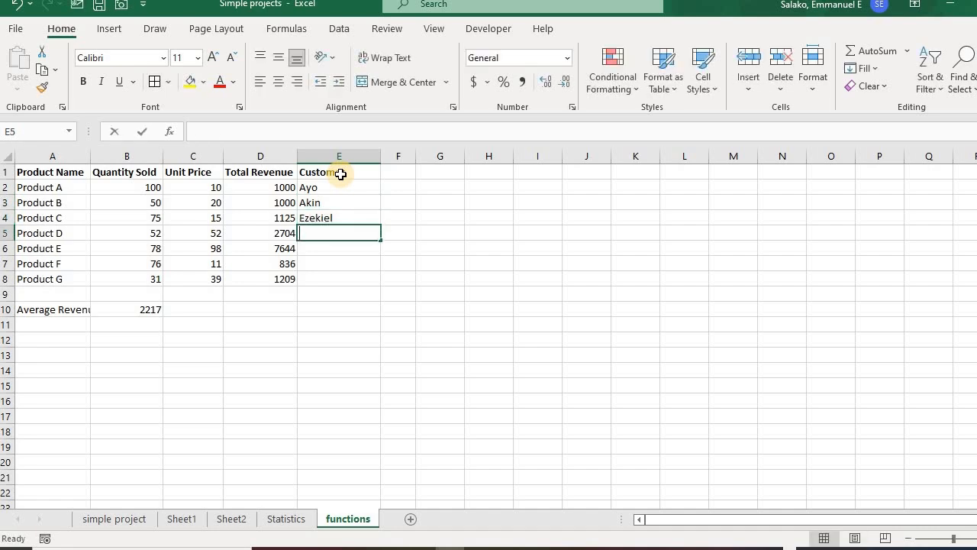
type("Lanre")
key("Return")
type("Idris")
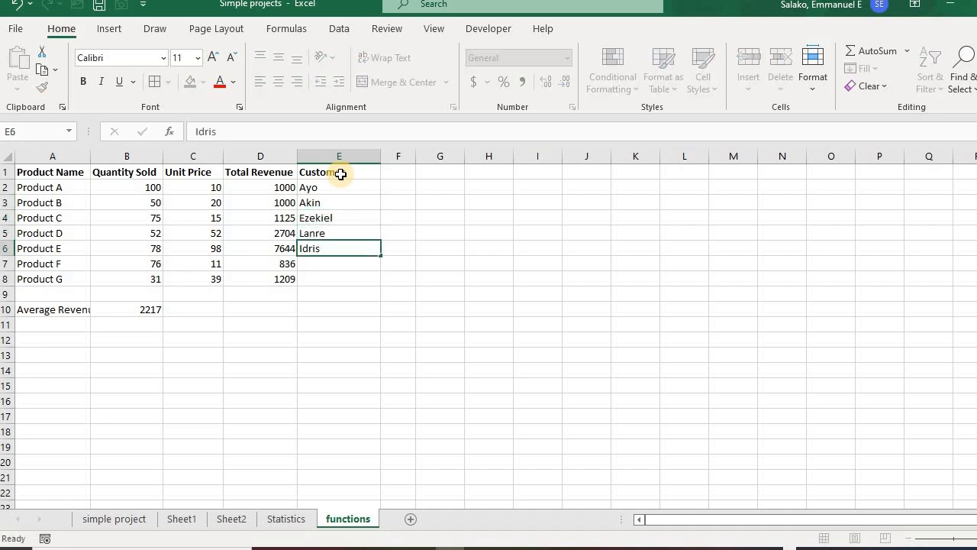
key("Return")
type("ISmail")
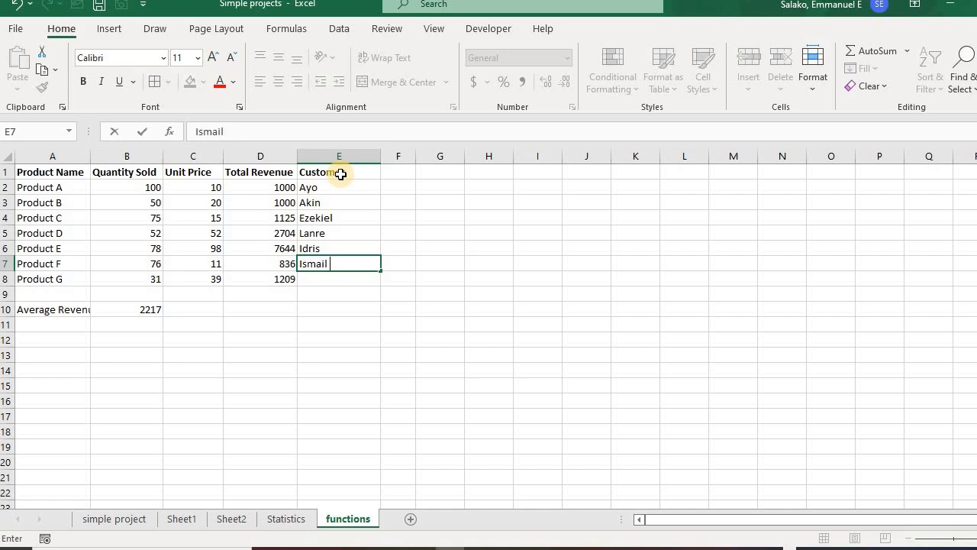
key("Return")
type("Emmanuel")
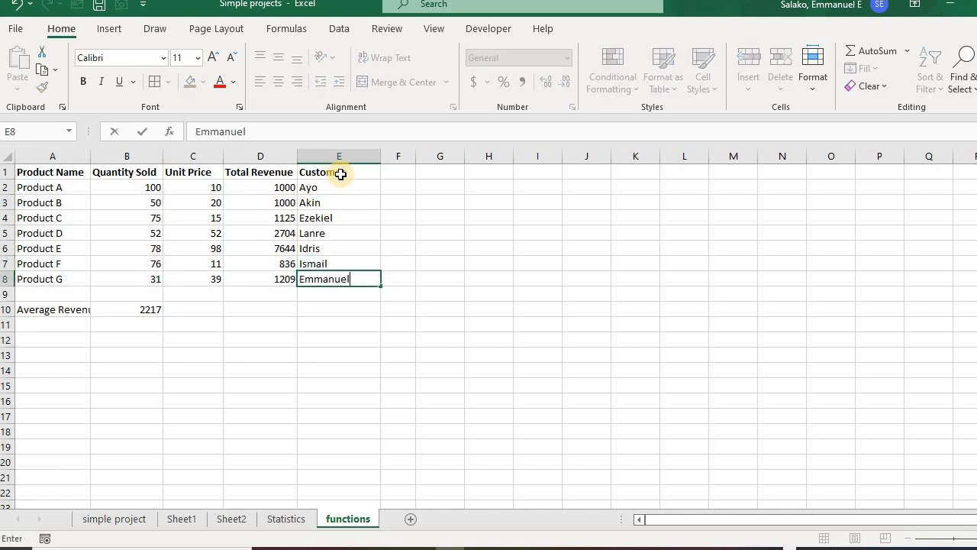
Step: Enter the first customer's surname in F2, beside the first name
left_click(403, 184)
type("Salako")
key("Return")
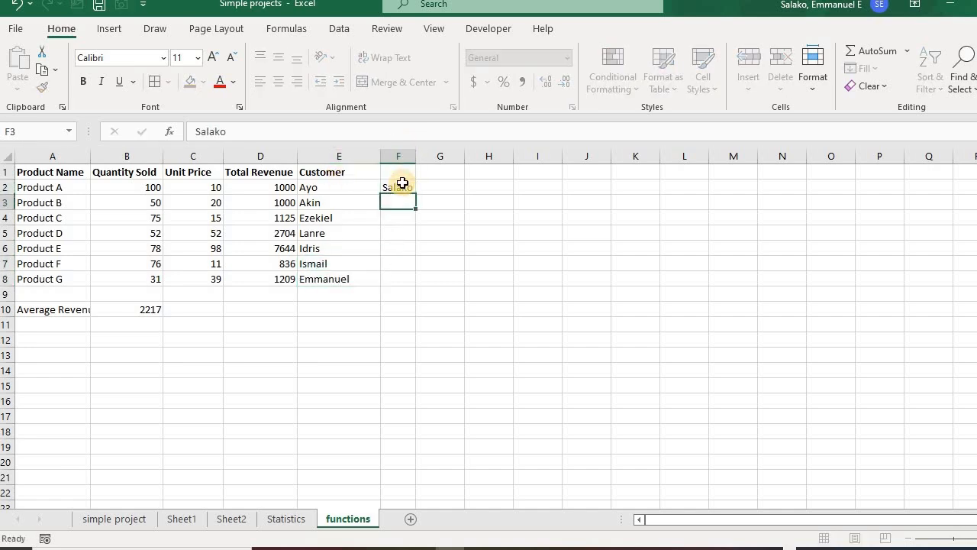
Step: Enter the second customer's surname in F3, and head the widened column F with "Surname"
type("Adetutu")
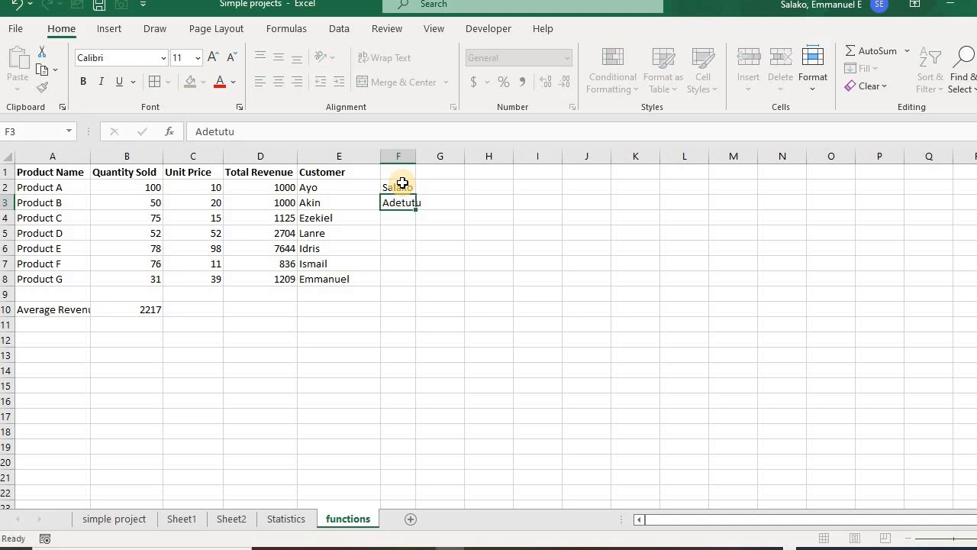
key("Return")
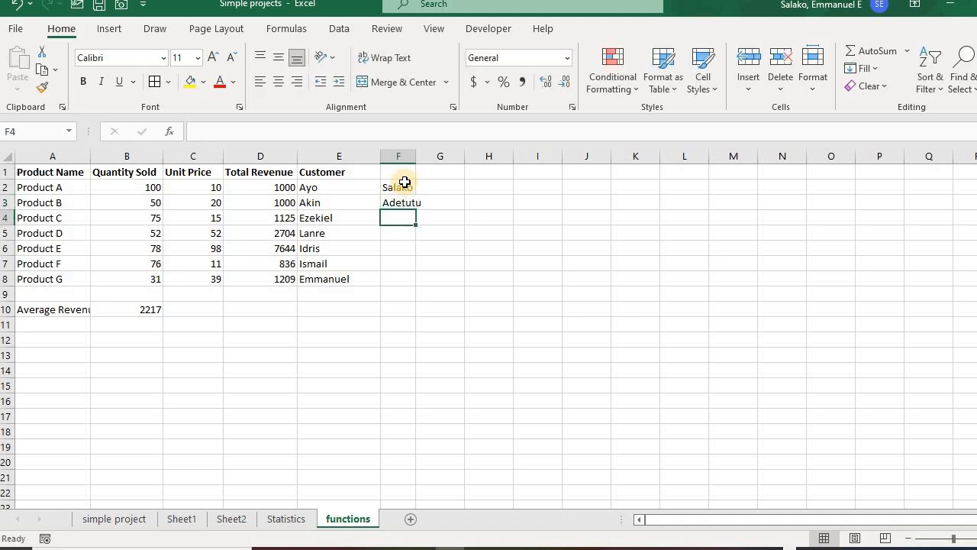
left_click(403, 172)
type("Surname")
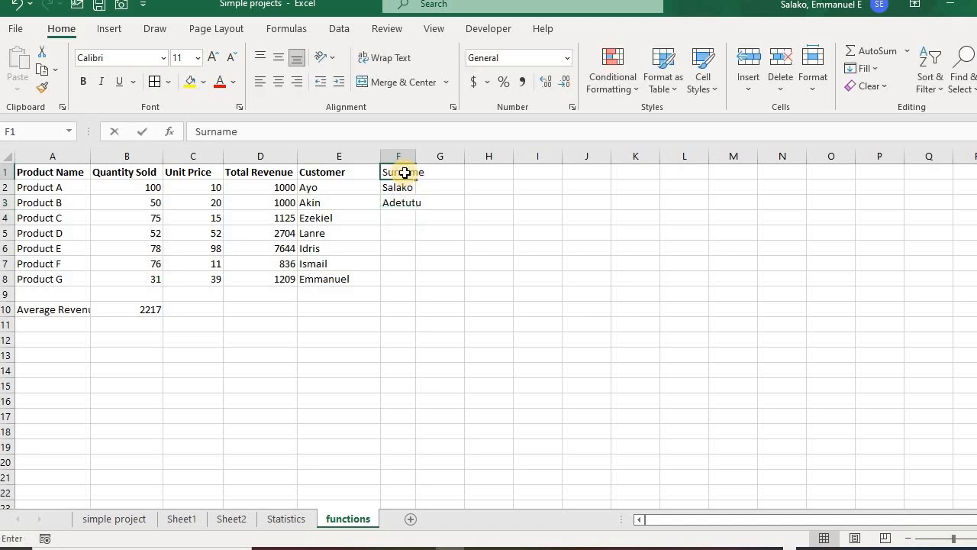
key("Return")
left_click_drag(422, 156, 446, 156)
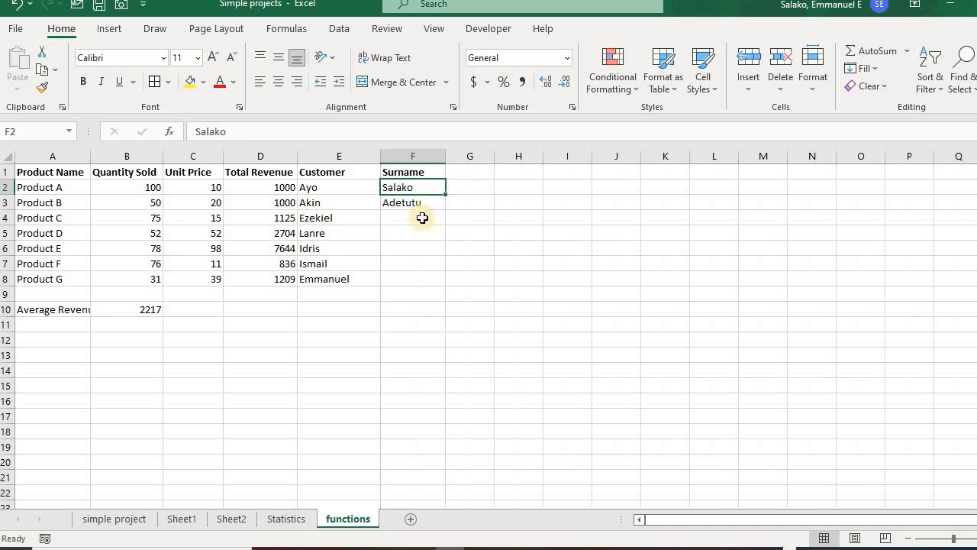
Step: Fill F4 to F8 of the Surname column with the surnames of the remaining customers
left_click(421, 222)
type("Origbeja")
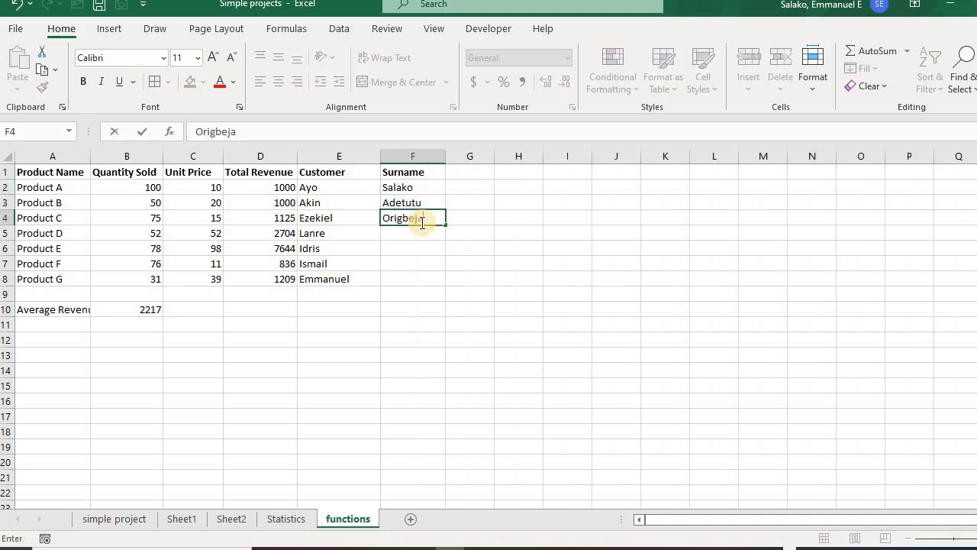
key("ctrl+Return")
type("An")
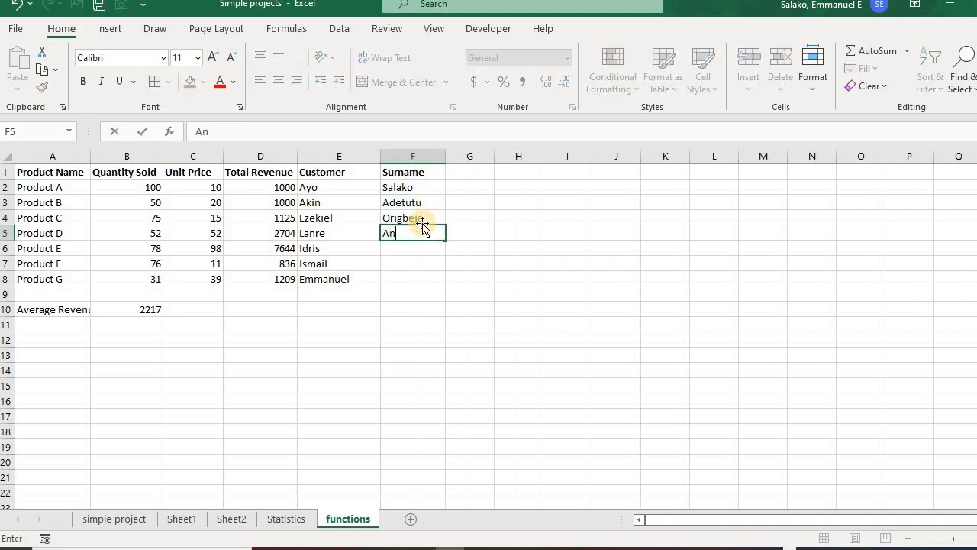
key("BackSpace")
type("janlekoko")
key("Return")
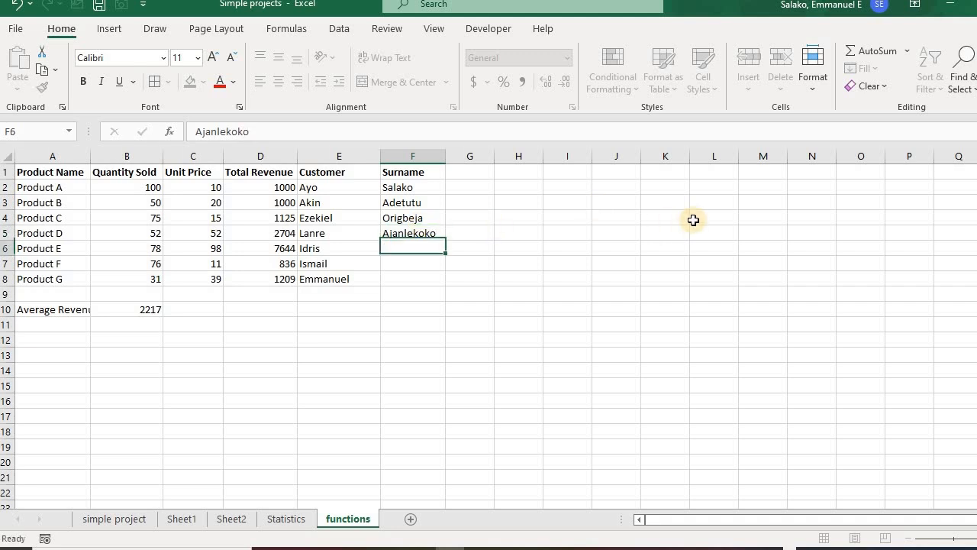
type("badamosi")
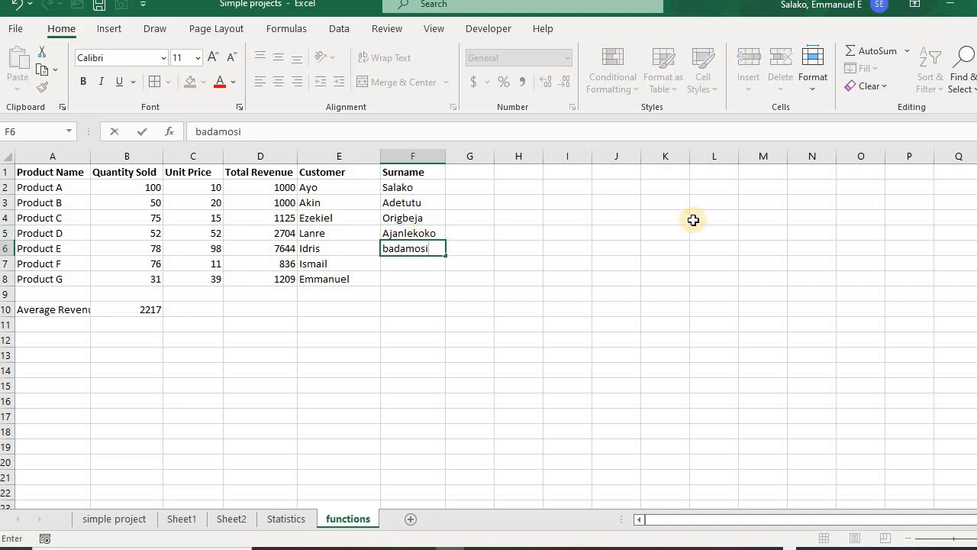
key("Return")
type("IL")
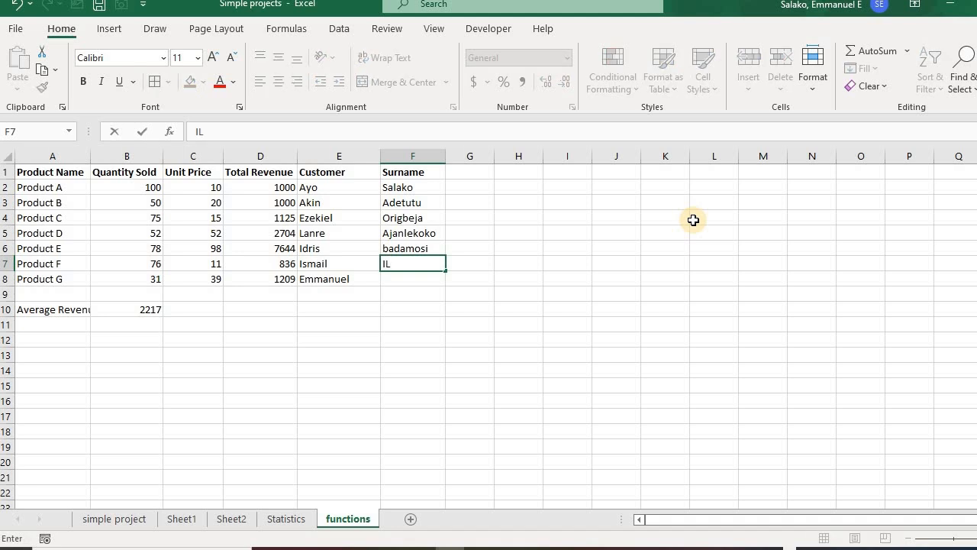
type("ulanke")
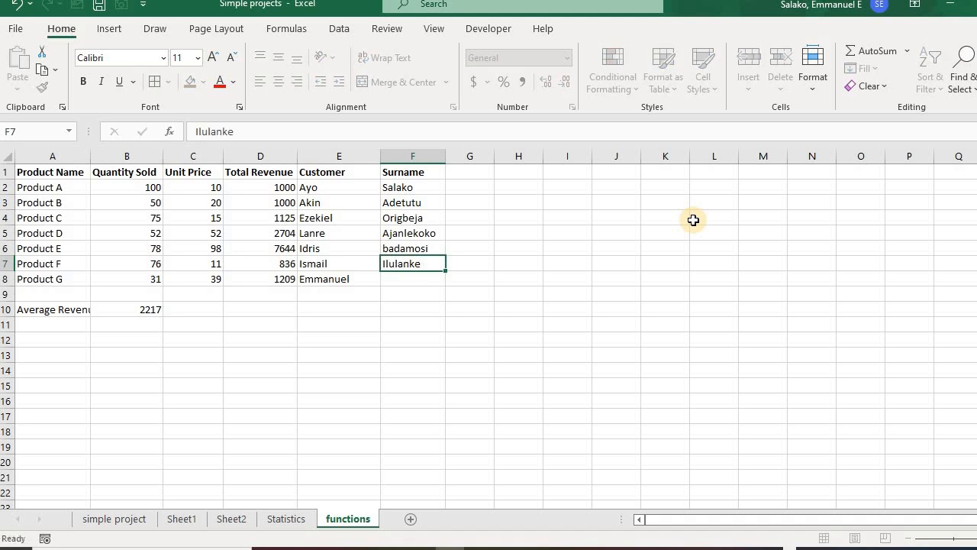
key("Return")
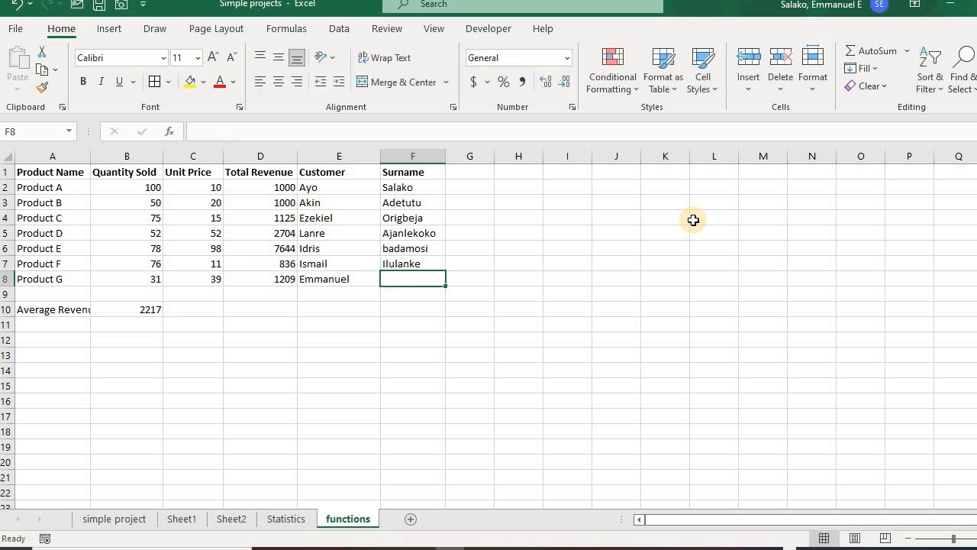
type("Ene")
key("BackSpace")
key("BackSpace")
type("be")
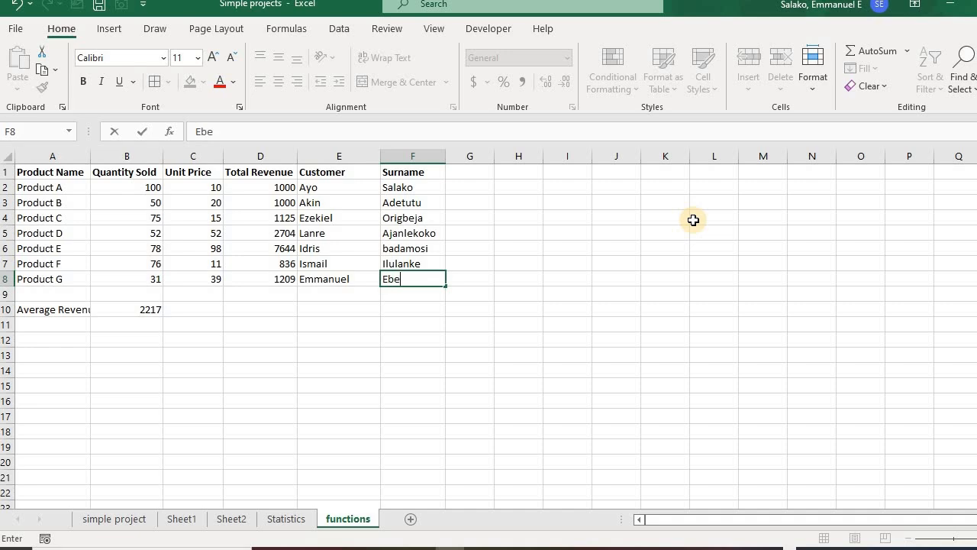
type("nezer")
key("Return")
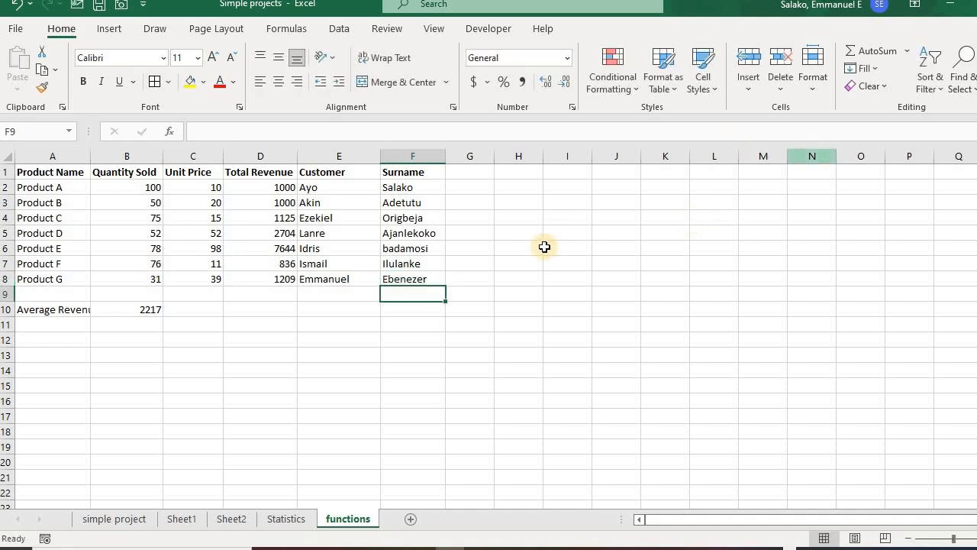
Step: Enter a CONCATENATE formula in G2 over the first two customers' names and surnames, range E2:F3
left_click(473, 172)
left_click(473, 185)
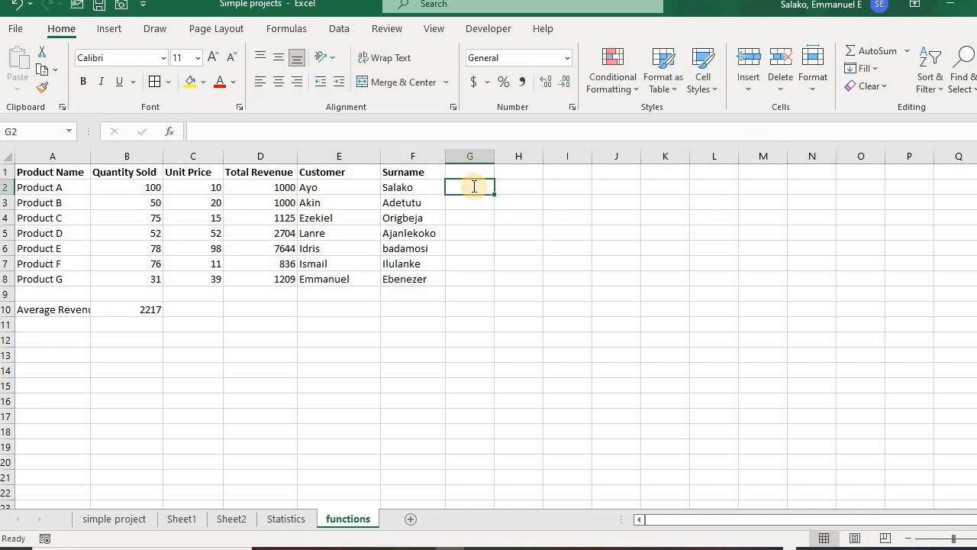
type("=")
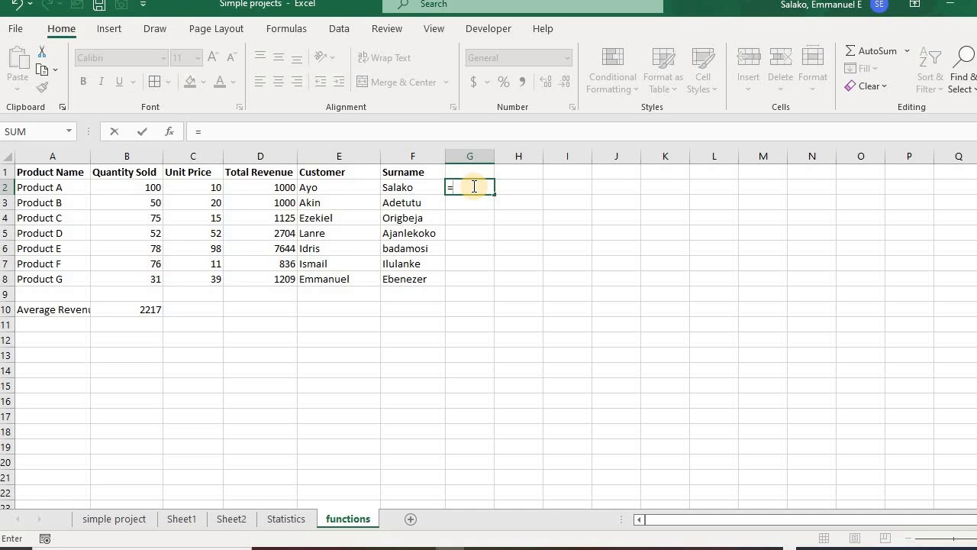
type("conc")
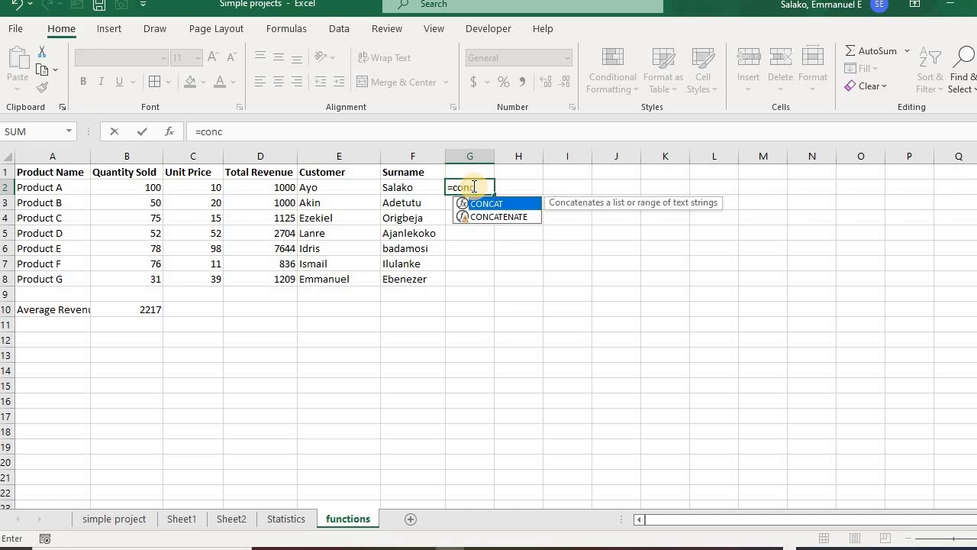
key("Down")
key("Tab")
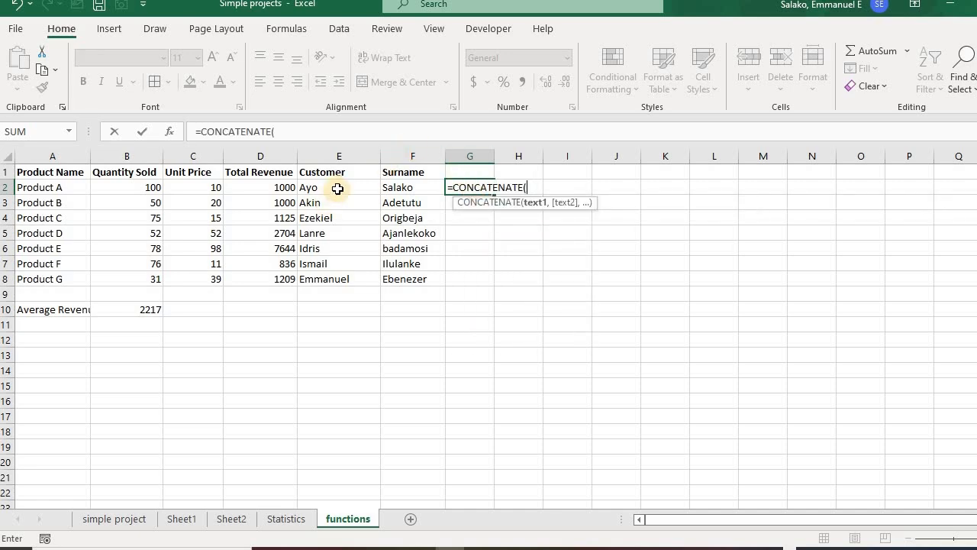
left_click(364, 188)
left_click_drag(365, 188, 388, 196)
key("Return")
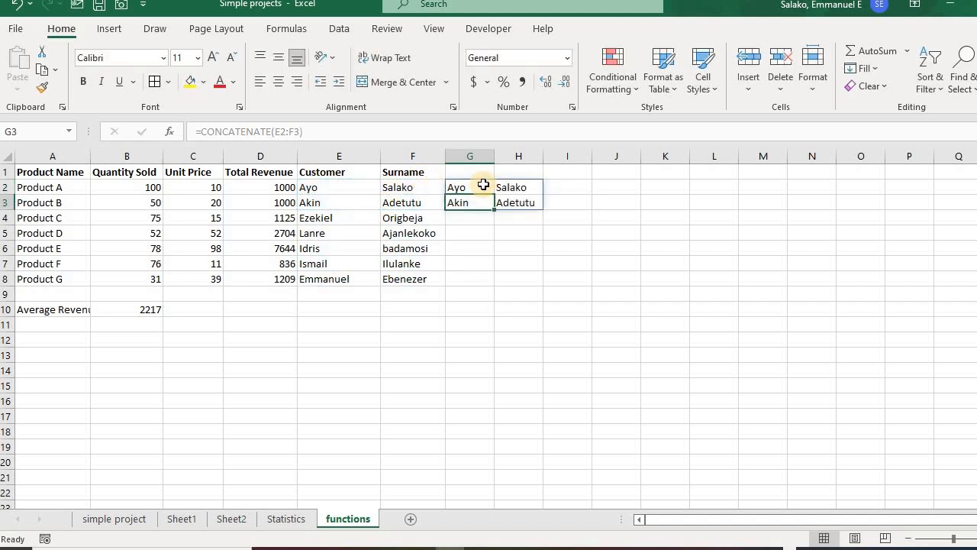
Step: Fill the CONCATENATE results in G2:H3 down to row 8 and widen column G slightly
left_click(484, 188)
left_click(497, 199, "shift")
left_click_drag(541, 212, 544, 281)
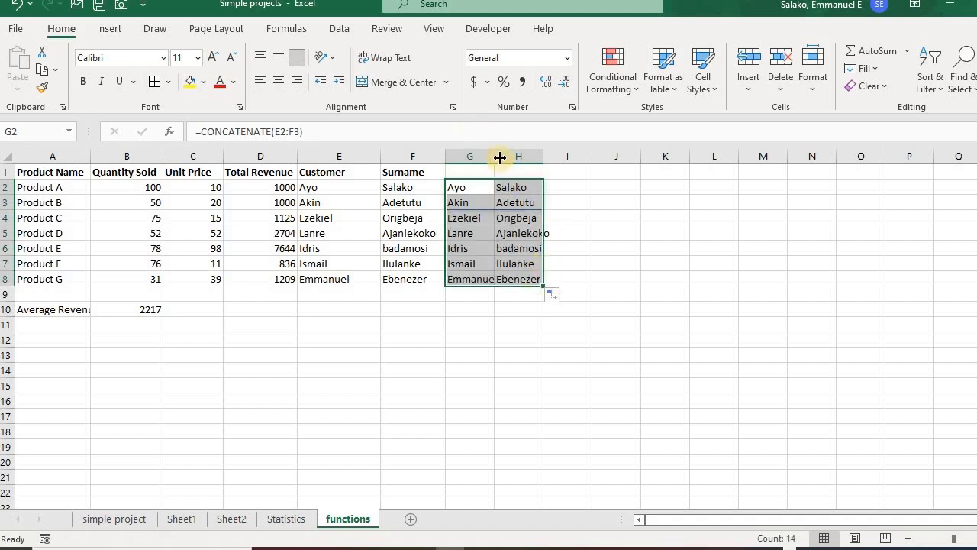
left_click_drag(499, 157, 506, 157)
Step: Enter the first customer's full name in I2, with a space between first name and surname
left_click(572, 188)
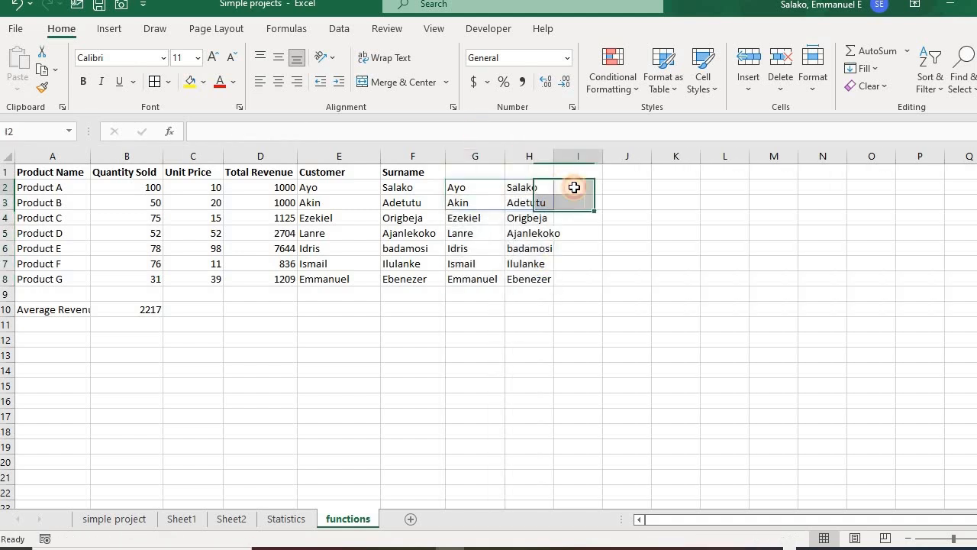
type("Ayo")
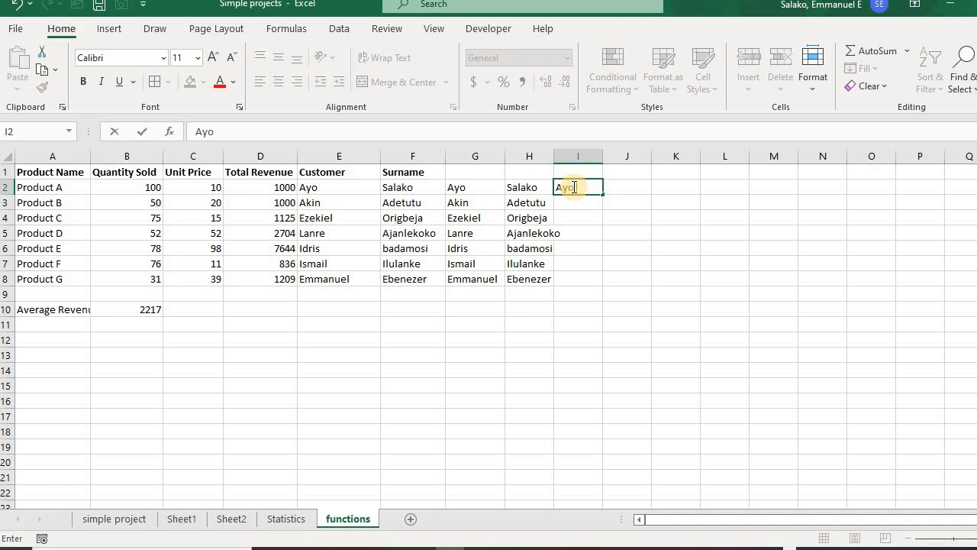
type(" Salako")
key("Return")
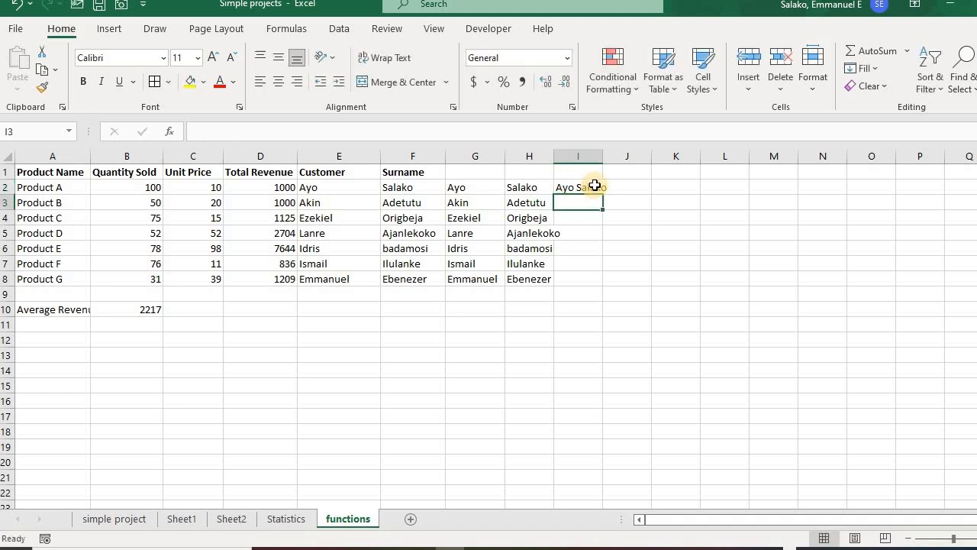
Step: Flash Fill column I from the full-name example in I2 and widen the column to fit the names
left_click(581, 155)
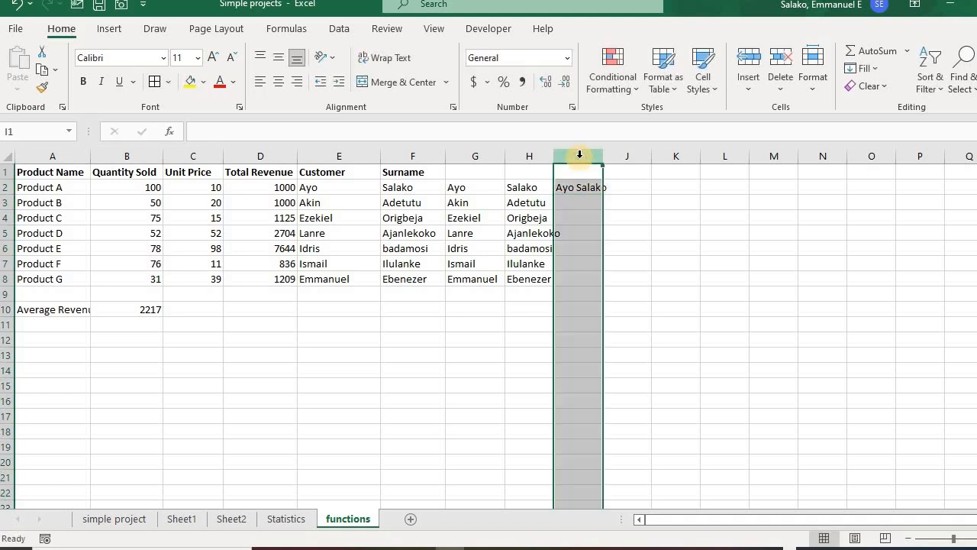
key("ctrl+e")
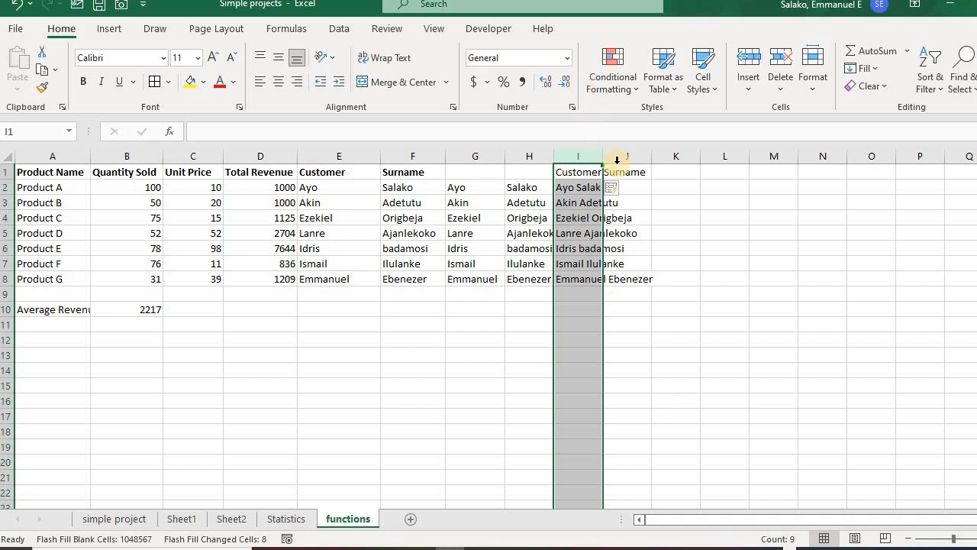
left_click_drag(605, 160, 695, 191)
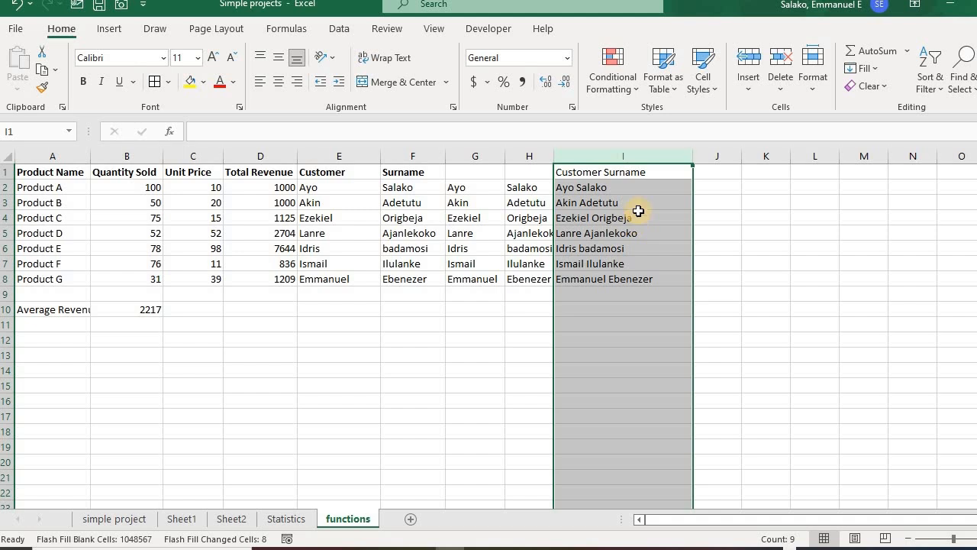
Step: Make the "Customer Surname" header in I1 bold
left_click(648, 181)
left_click(649, 174)
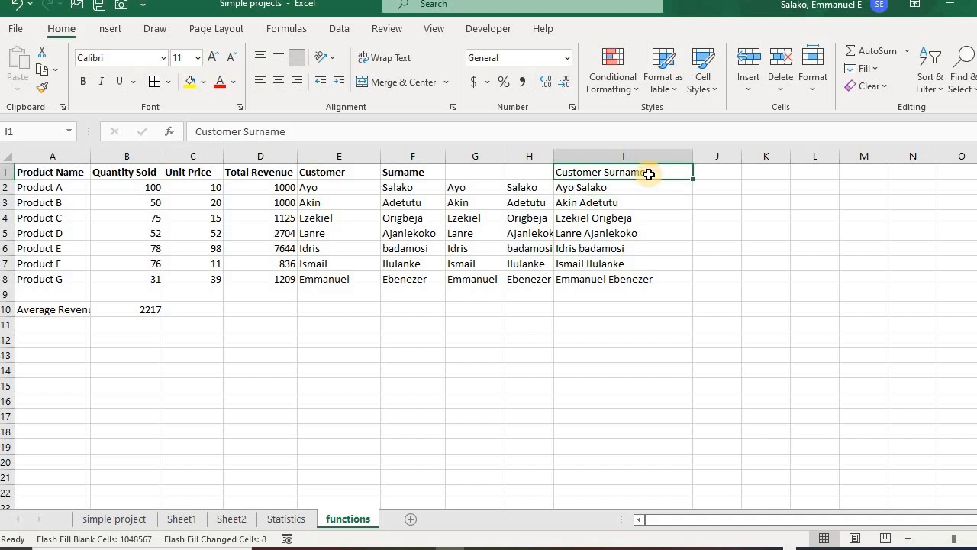
key("ctrl+b")
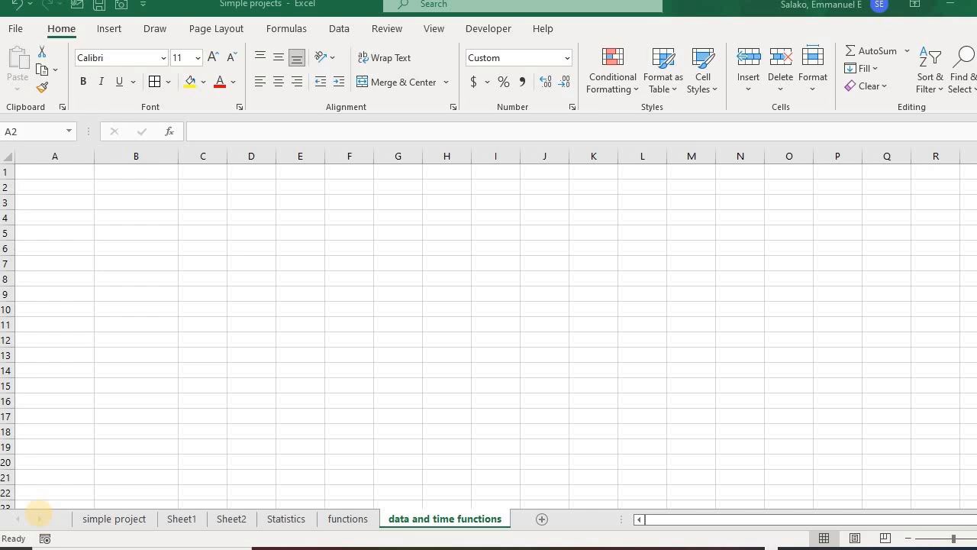
Step: On the data and time functions sheet, enter "COLUMN A" in A2 and fill it across to E2
left_click_drag(54, 187, 136, 217)
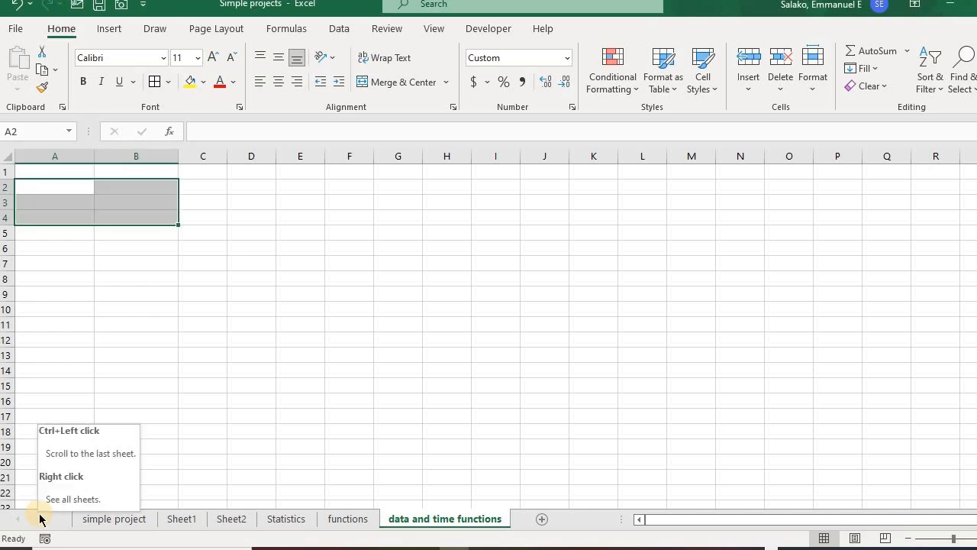
left_click(87, 188)
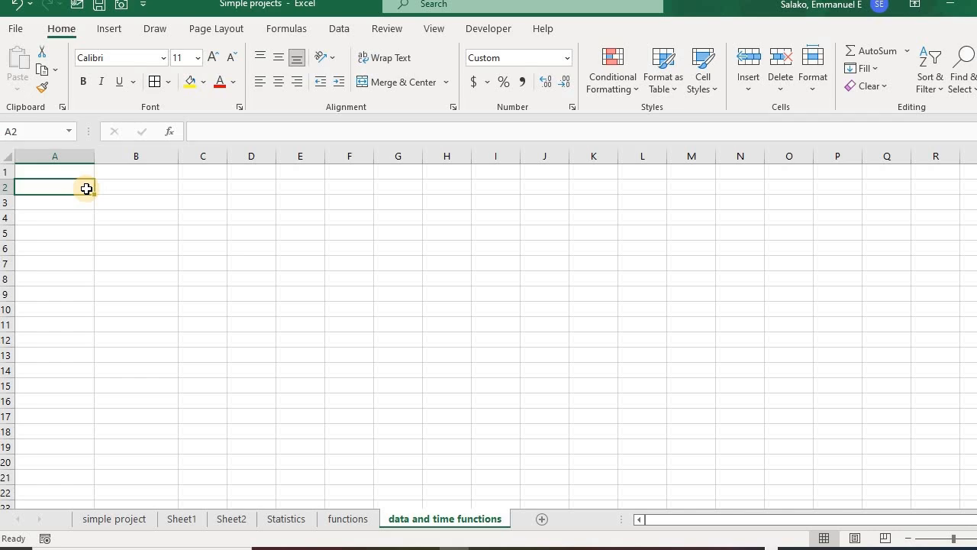
type("COLUMN")
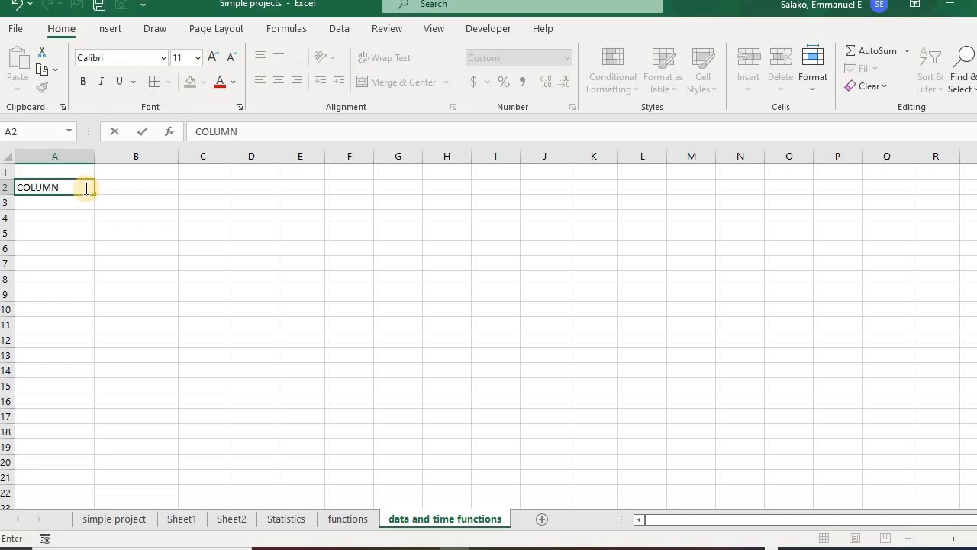
type(" A")
key("Tab")
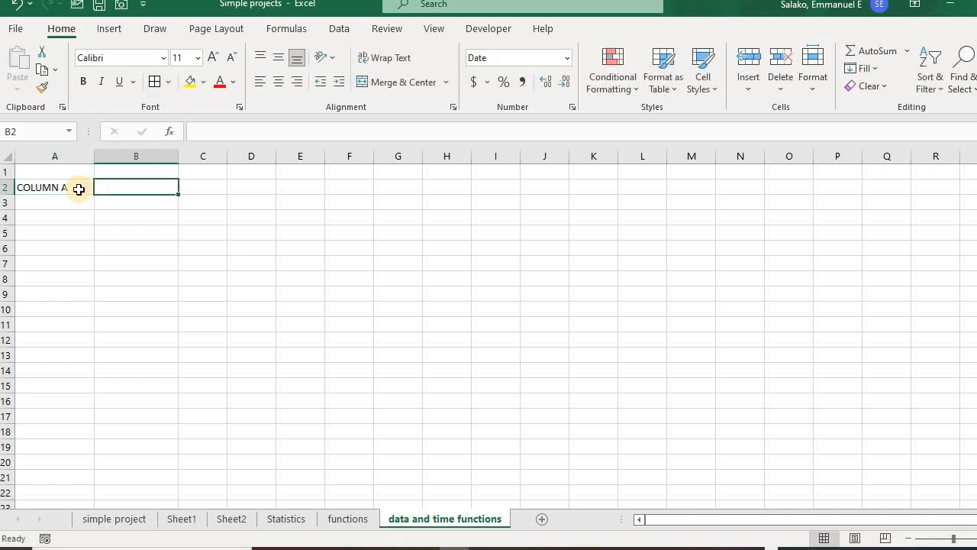
left_click(79, 189)
left_click_drag(95, 194, 330, 184)
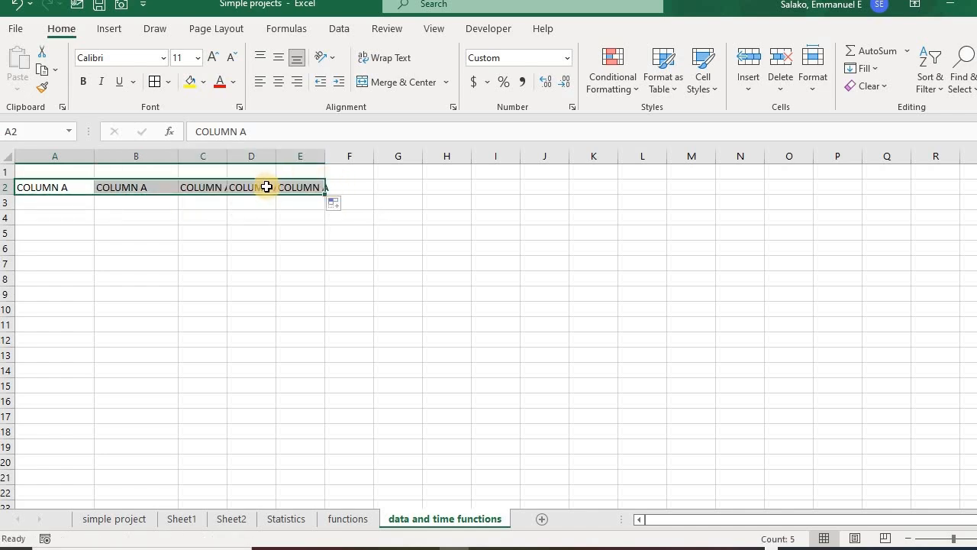
Step: AutoFit the widths of columns A to E to the header text
left_click(84, 155)
key("ctrl+a")
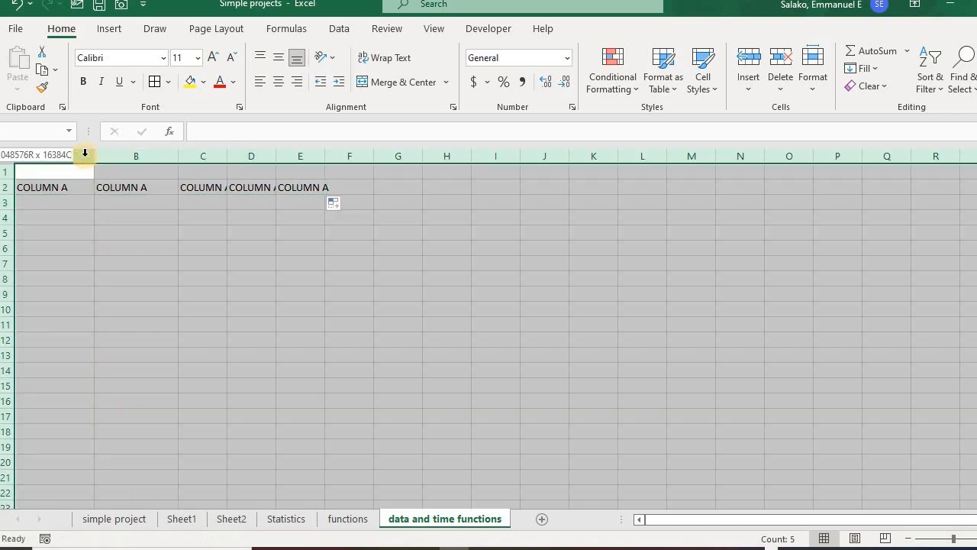
left_click(301, 156)
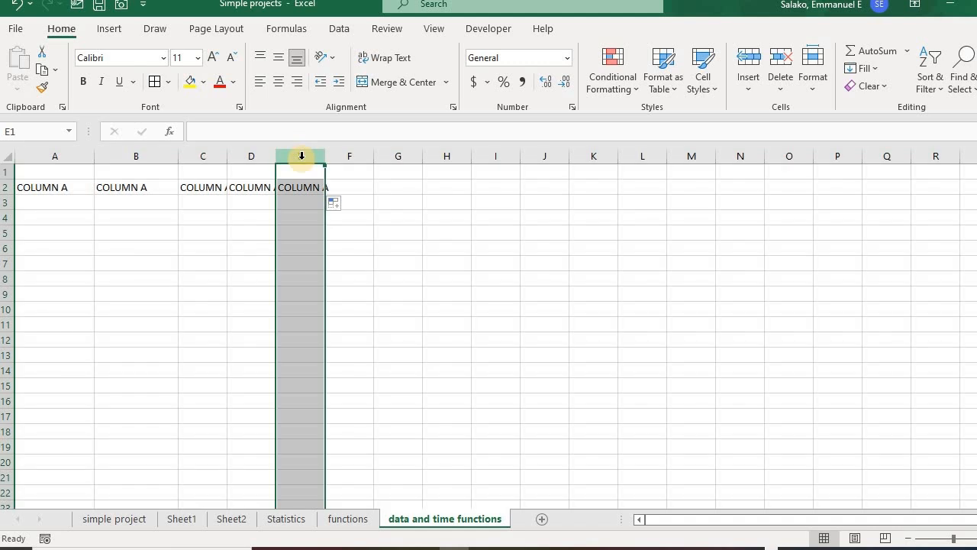
key("ctrl+shift+Left")
key("alt+h")
key("o")
key("i")
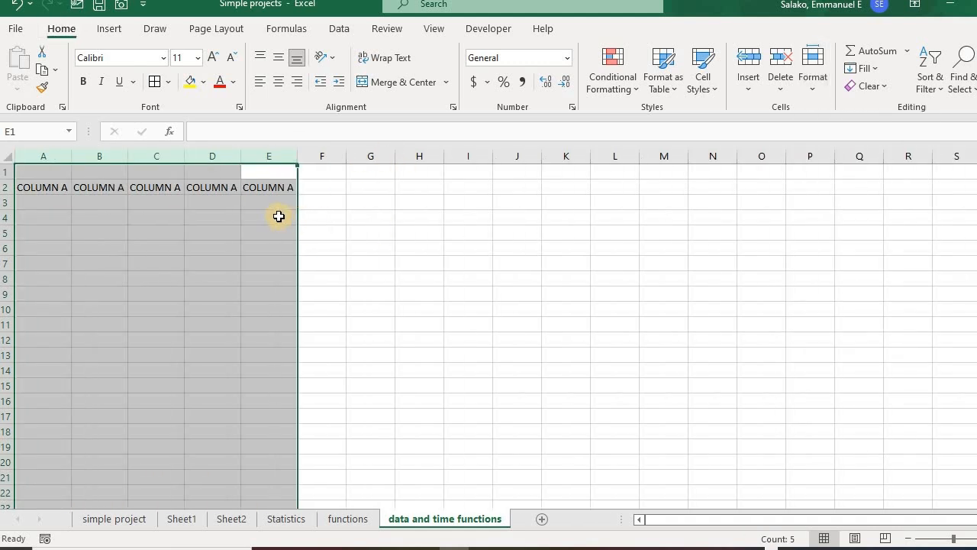
Step: Change the header in B2 to "COLUMN B" and the header in C2 to "COLUMN C"
left_click(216, 216)
left_click(65, 202)
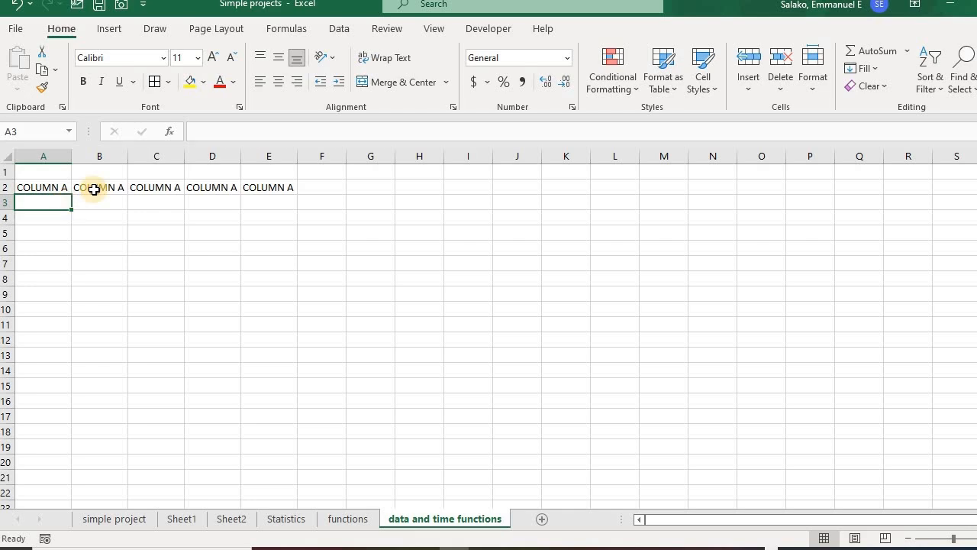
left_click(91, 186)
left_click(273, 130)
key("BackSpace")
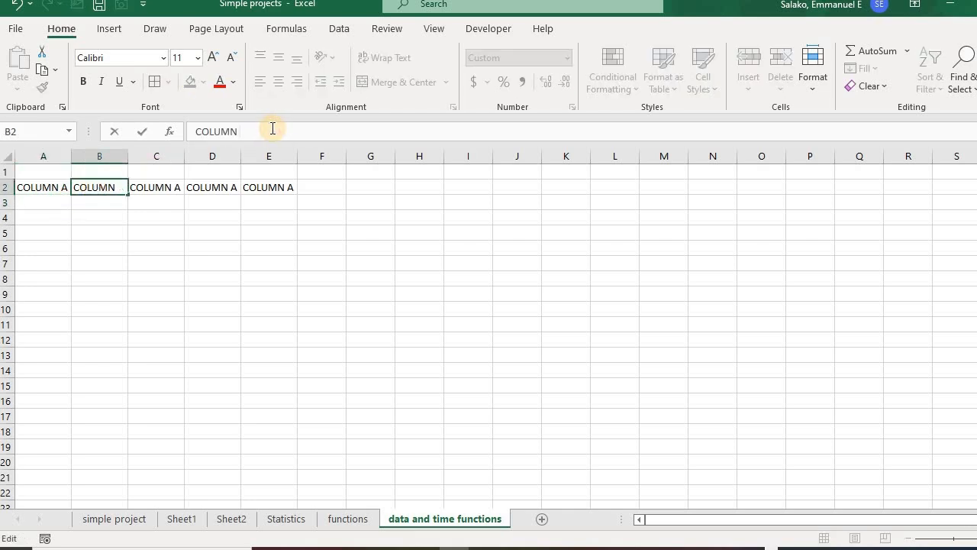
type("B")
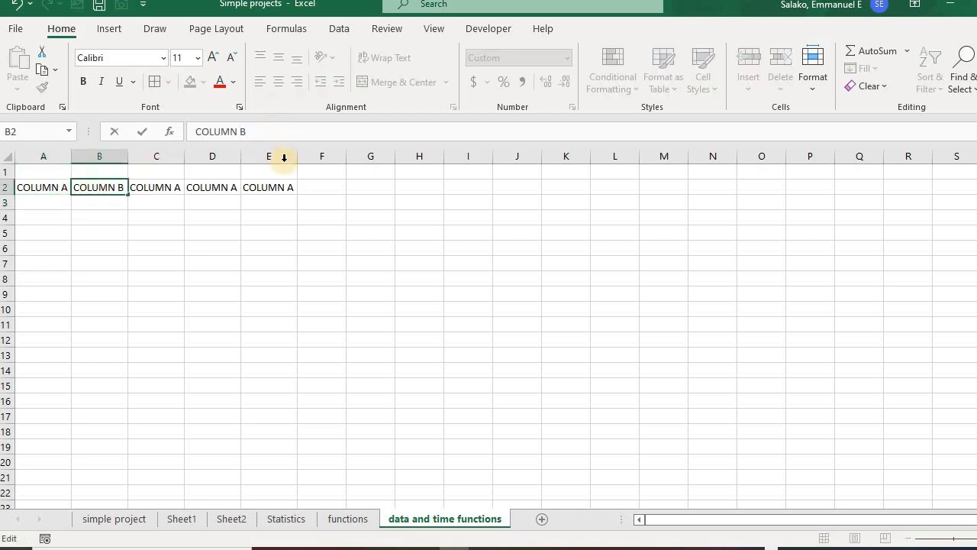
left_click(177, 184)
left_click(265, 130)
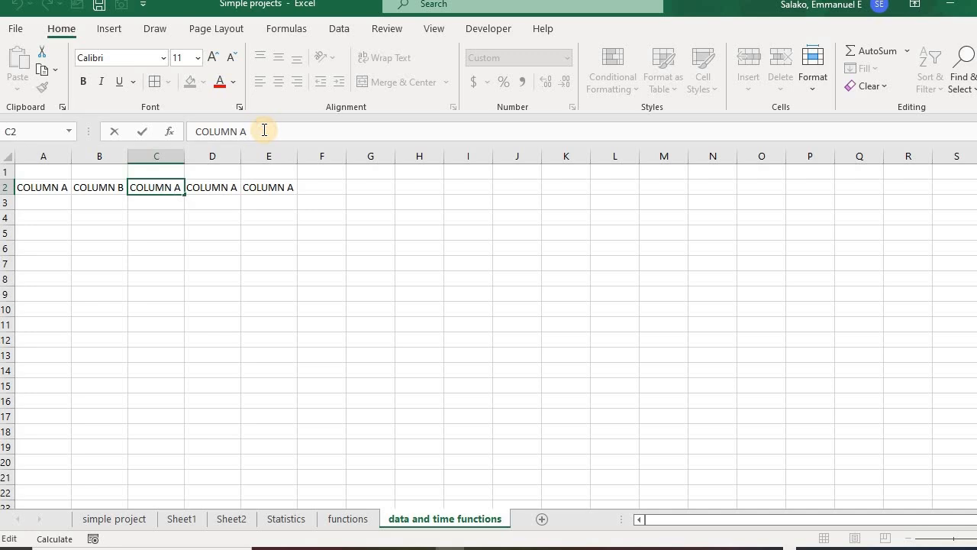
key("BackSpace")
type("C")
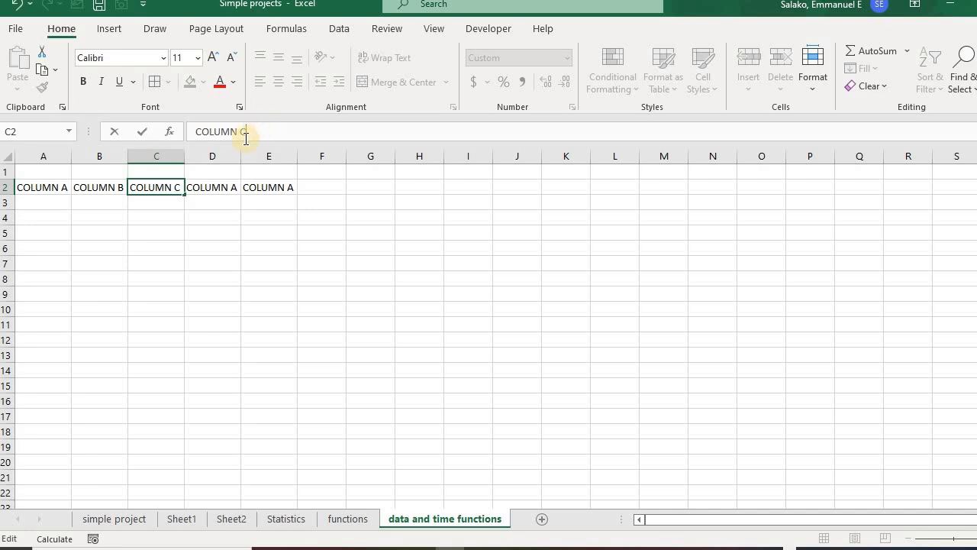
Step: Change the header in D2 to "COLUMN D" and the header in E2 to "COLUMN E"
left_click(234, 190)
left_click(262, 131)
key("BackSpace")
type("D")
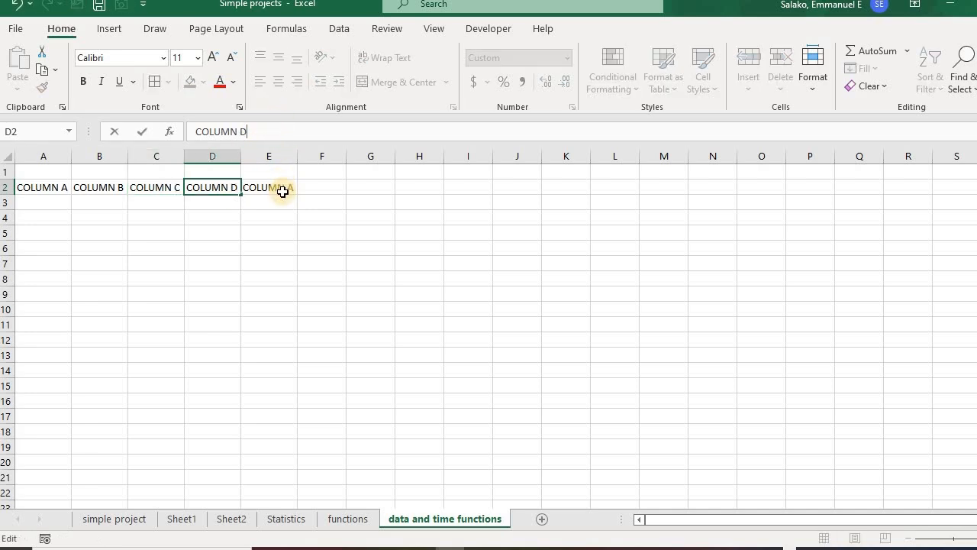
left_click(277, 190)
left_click(265, 132)
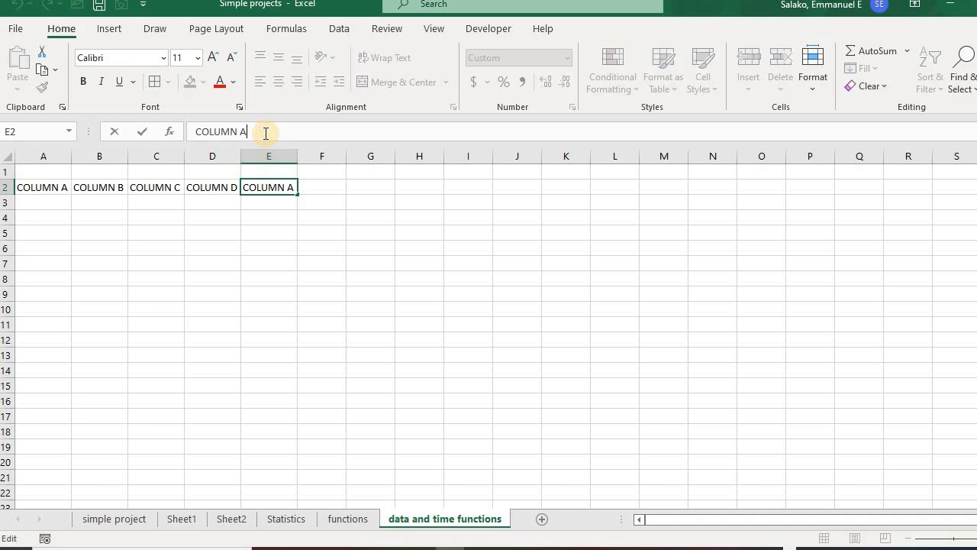
key("BackSpace")
type("E")
key("Return")
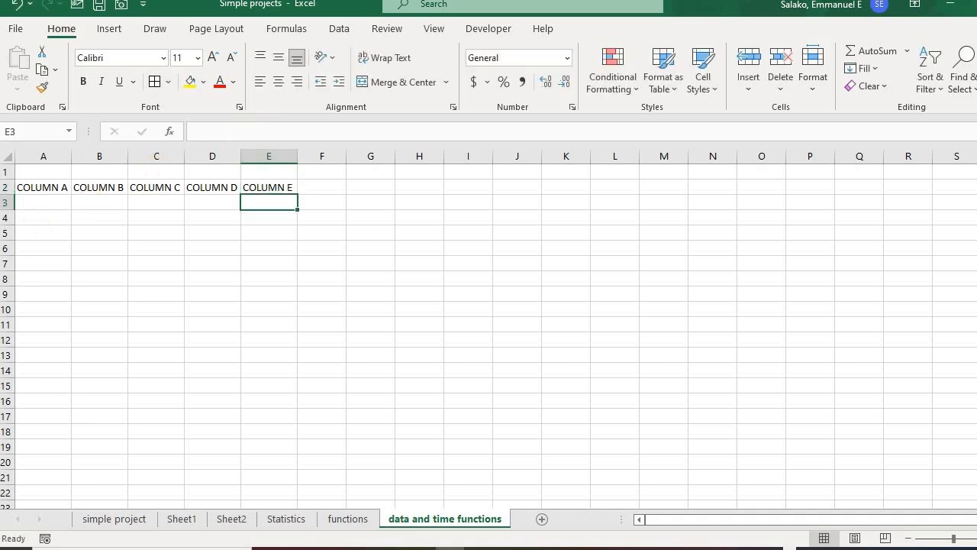
Step: Enter the header "birthdate" in A3 and the partial header "Toda" in B3
left_click(51, 200)
type("bRI")
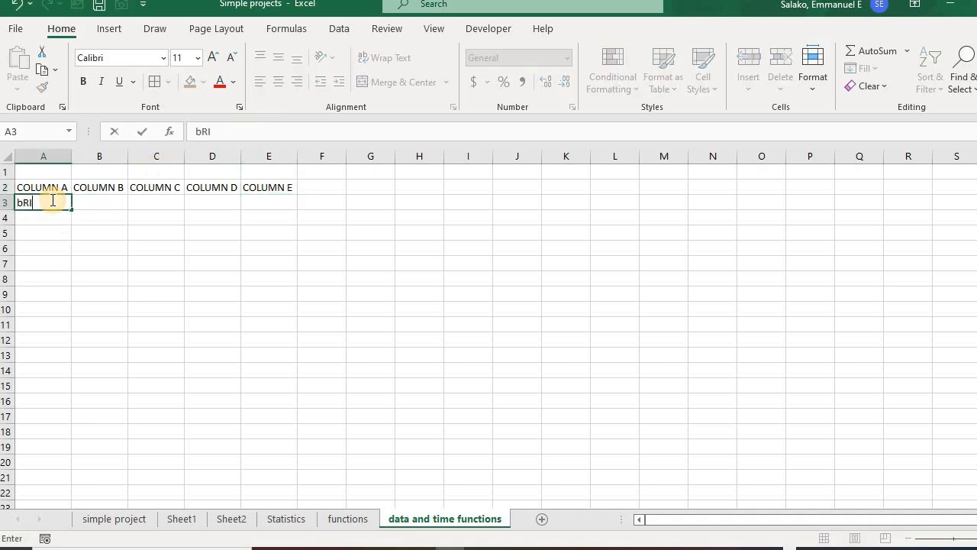
key("BackSpace")
key("BackSpace")
key("BackSpace")
type("b")
key("BackSpace")
type("bur")
key("BackSpace")
key("BackSpace")
type("irthdate")
key("Tab")
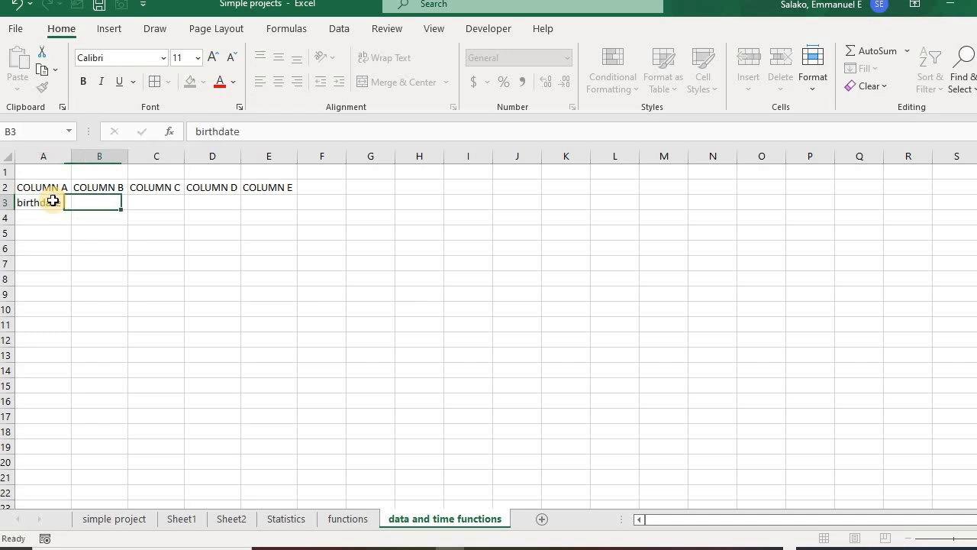
type("TOda")
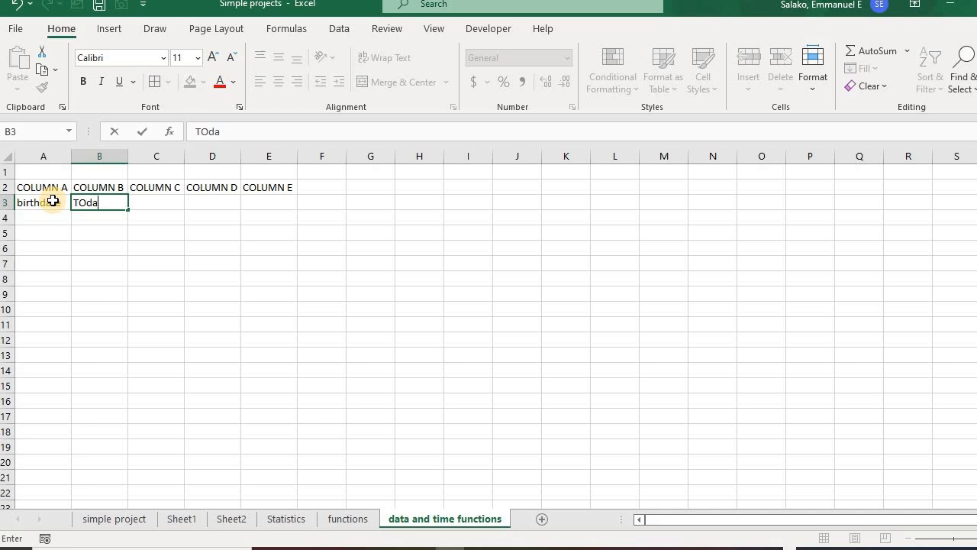
Step: Delete row 2 with the COLUMN A to COLUMN E labels
left_click(8, 187)
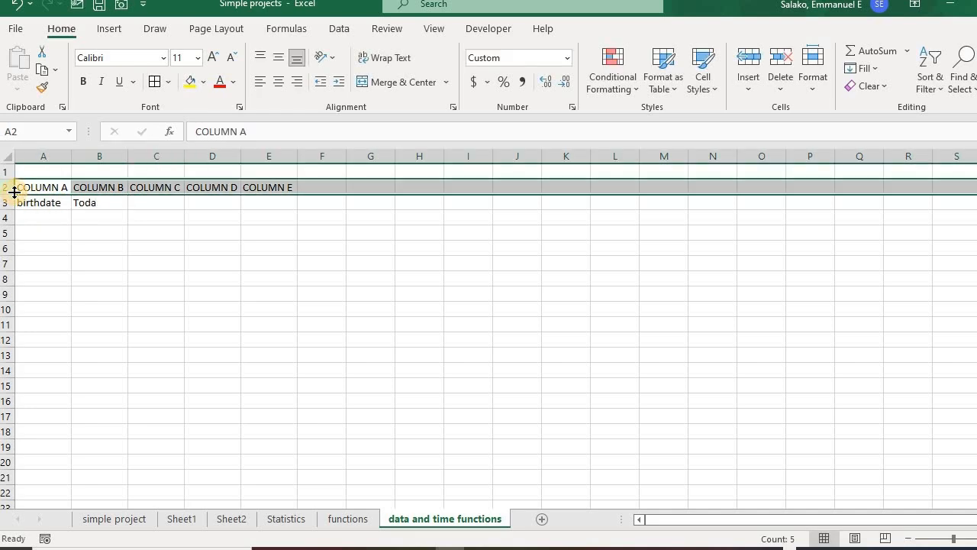
key("ctrl+minus")
left_click(105, 171)
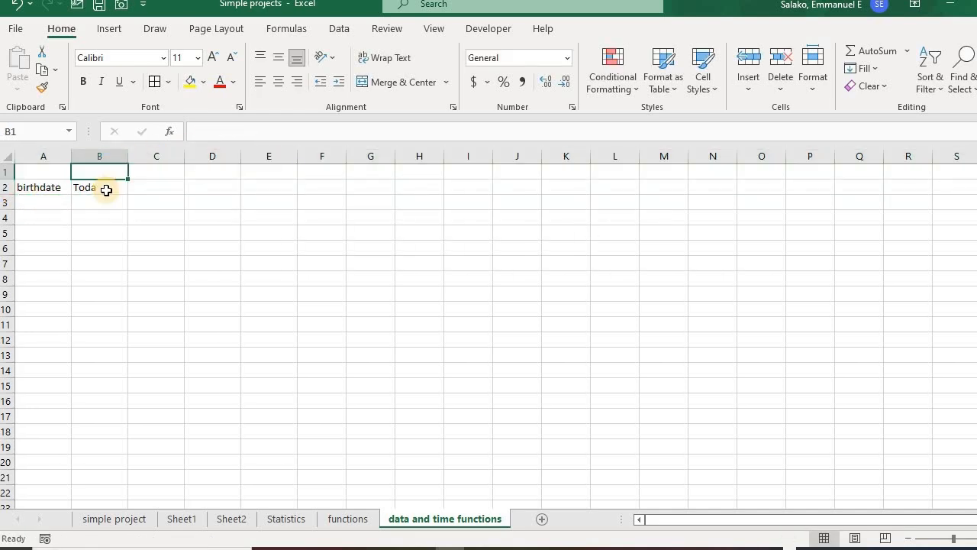
Step: Complete the header in B2 as "Today's date"
left_click(107, 189)
left_click(250, 131)
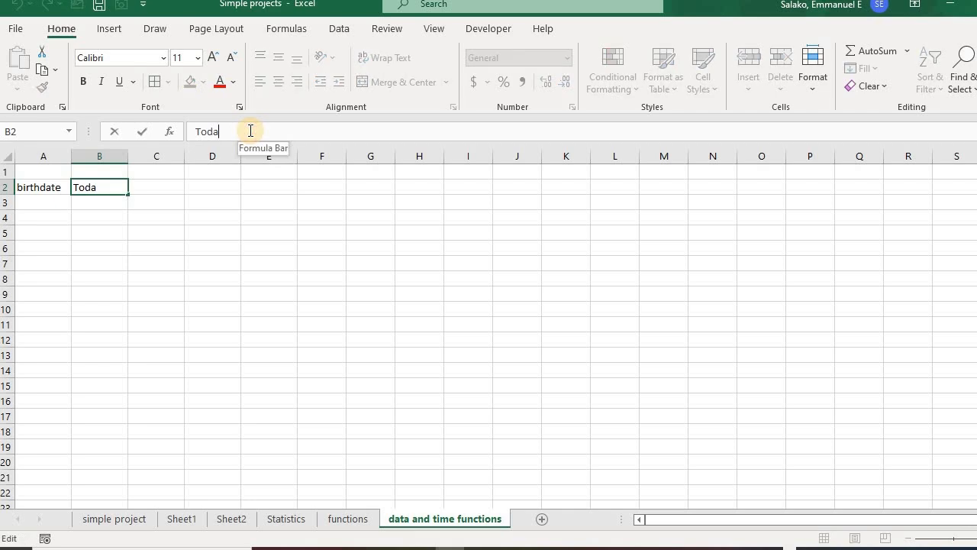
type("y's")
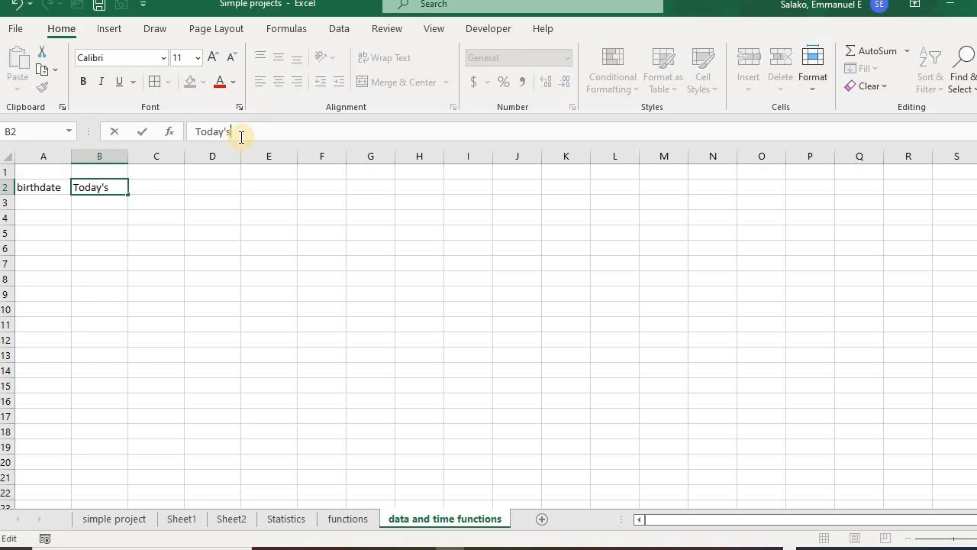
type(" date")
key("Return")
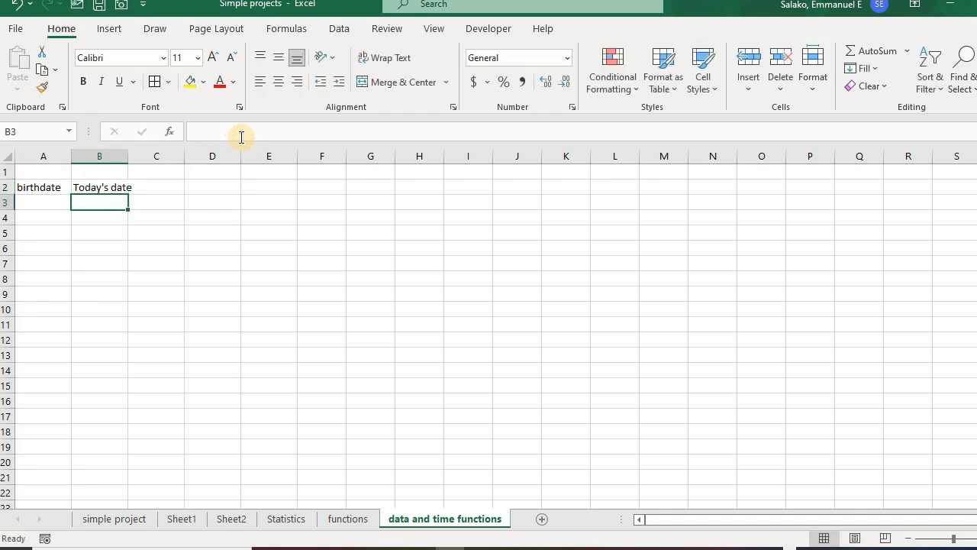
Step: Enter the header "Age in Years" in C2
key("Up")
key("Right")
type("Age")
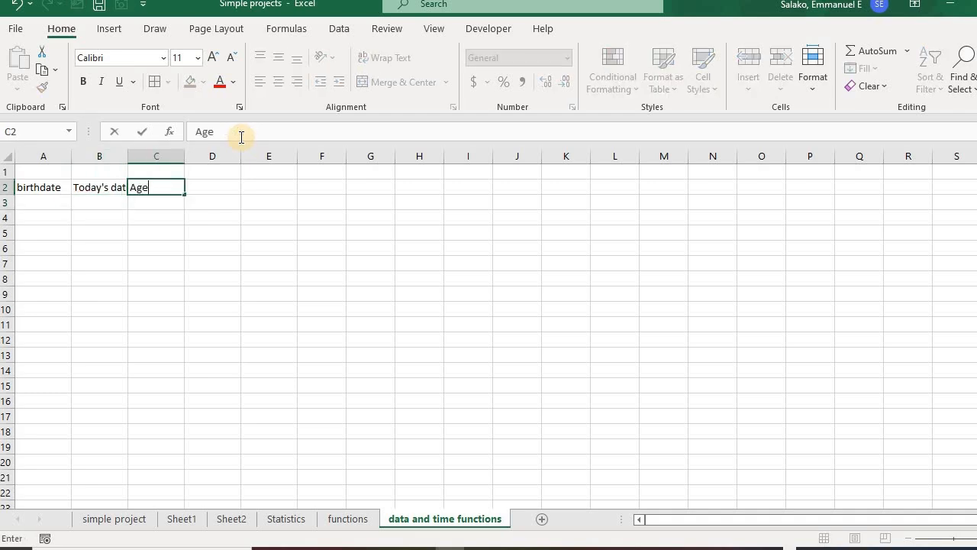
type(" in Yeards")
key("BackSpace")
key("BackSpace")
type("s")
key("Tab")
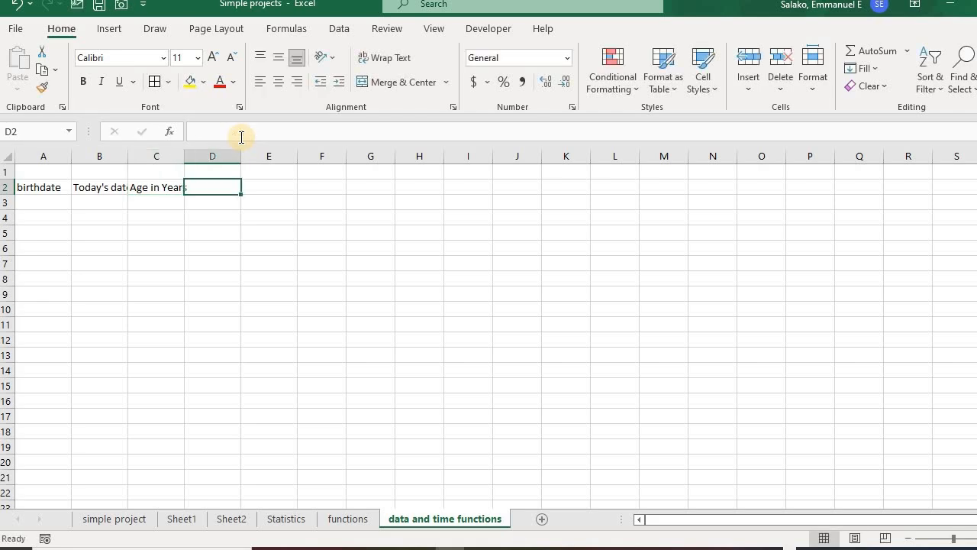
Step: Enter the headers "Age in months" in D2 and "Age in days" in E2
type("Age in months")
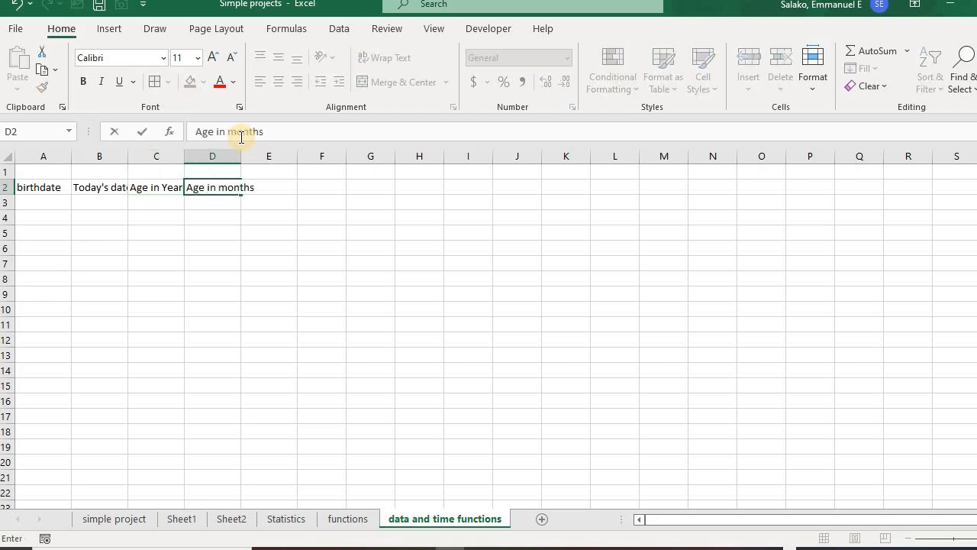
key("Tab")
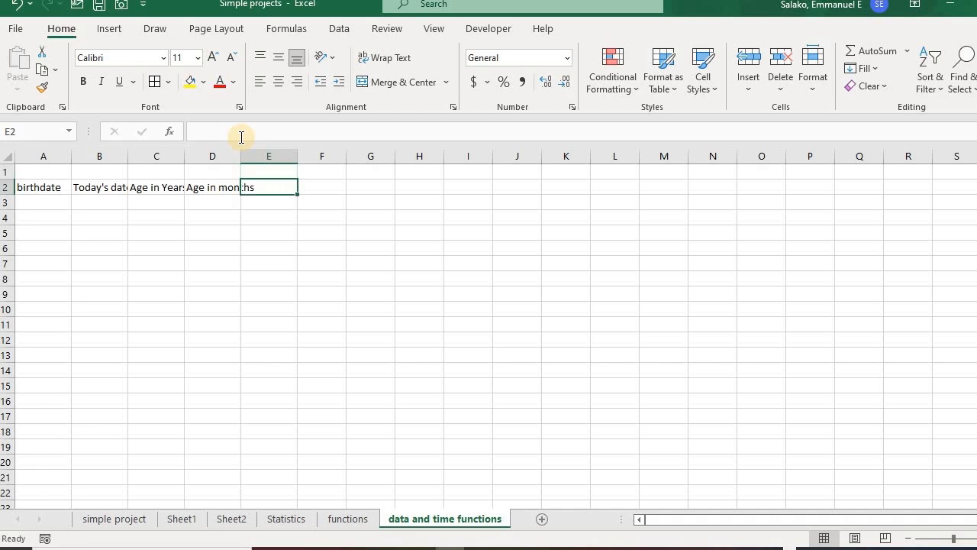
type("Age in days")
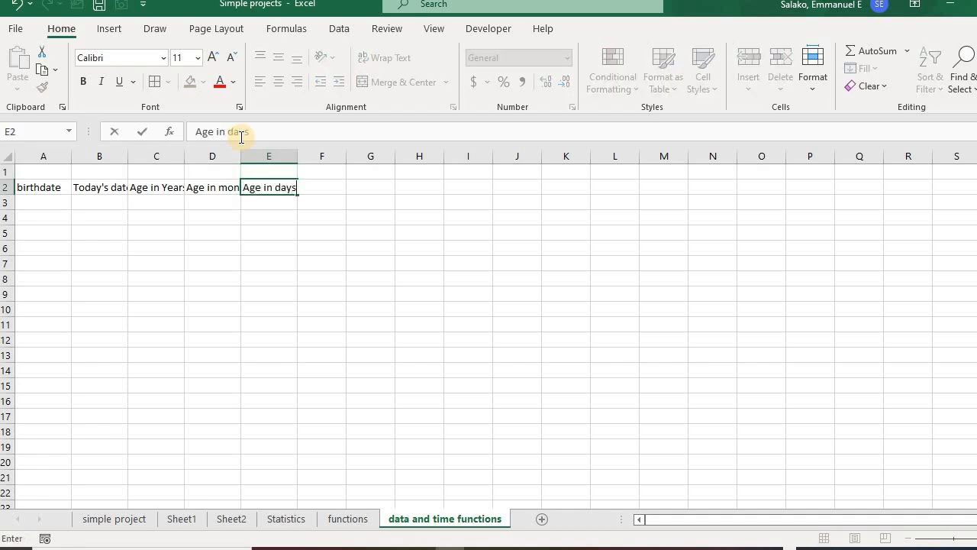
key("Return")
Step: Enter the date of birth in A3 under the birthdate header, in year/month/day order
left_click(55, 203)
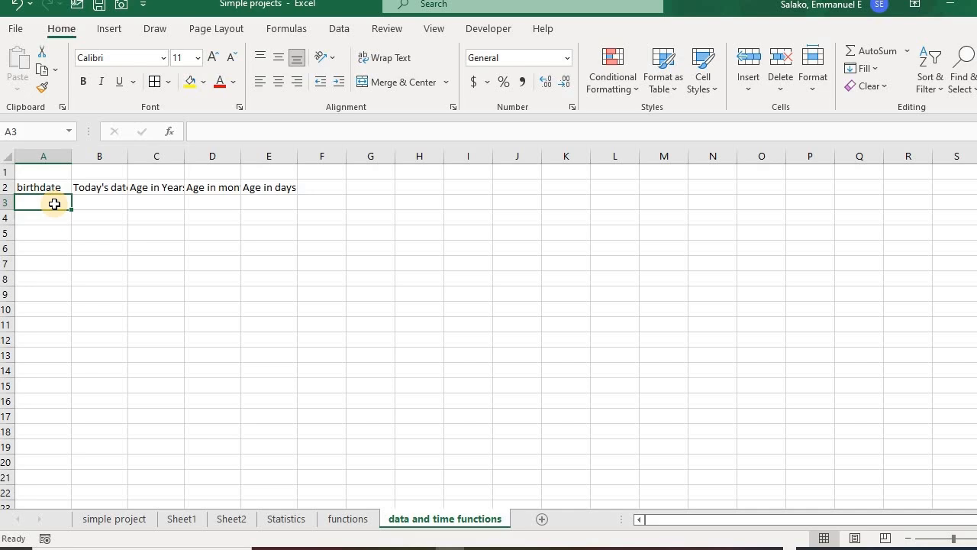
type("1990")
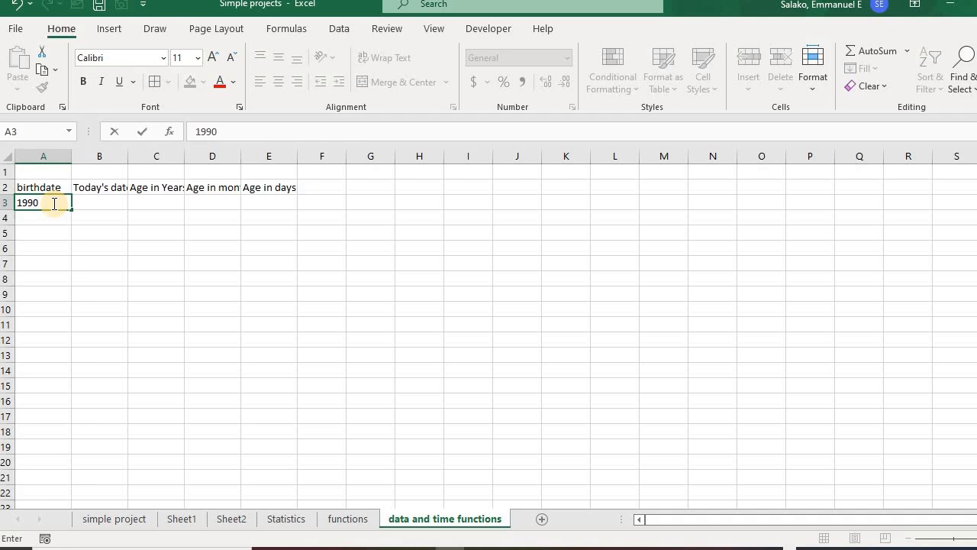
type("/01/15")
key("Return")
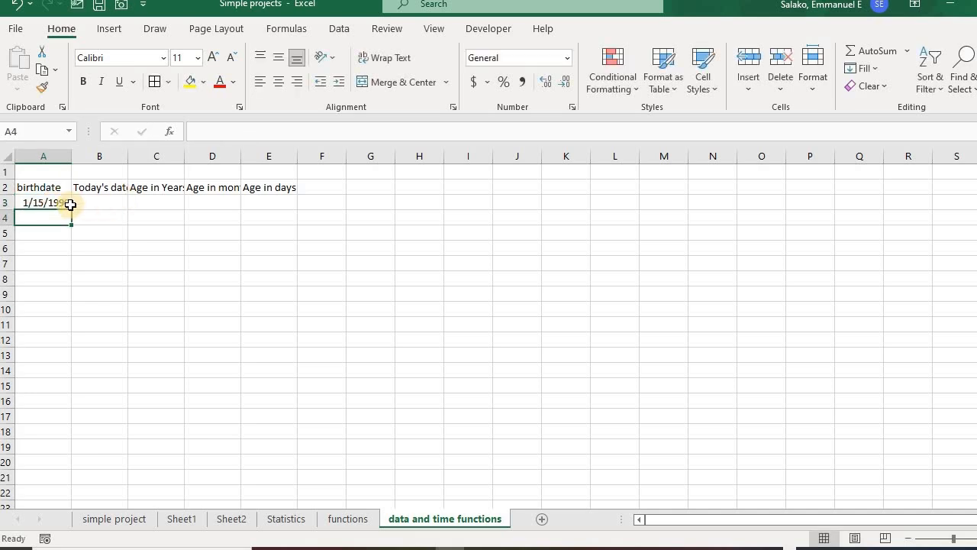
Step: AutoFit the widths of columns B to E to their header text
left_click(116, 155)
key("ctrl+shift+Right")
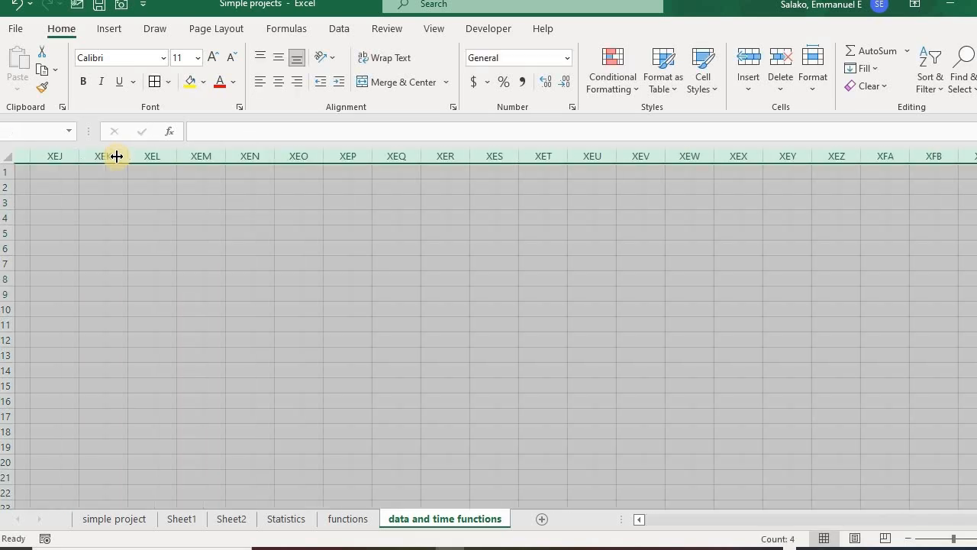
key("ctrl+shift+Left")
left_click_drag(100, 155, 247, 170)
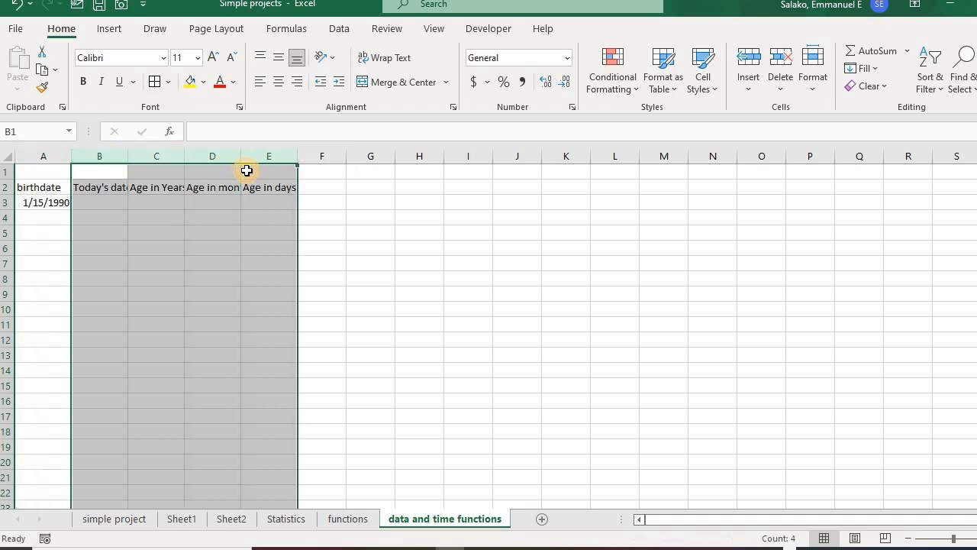
key("alt+h")
key("o")
key("i")
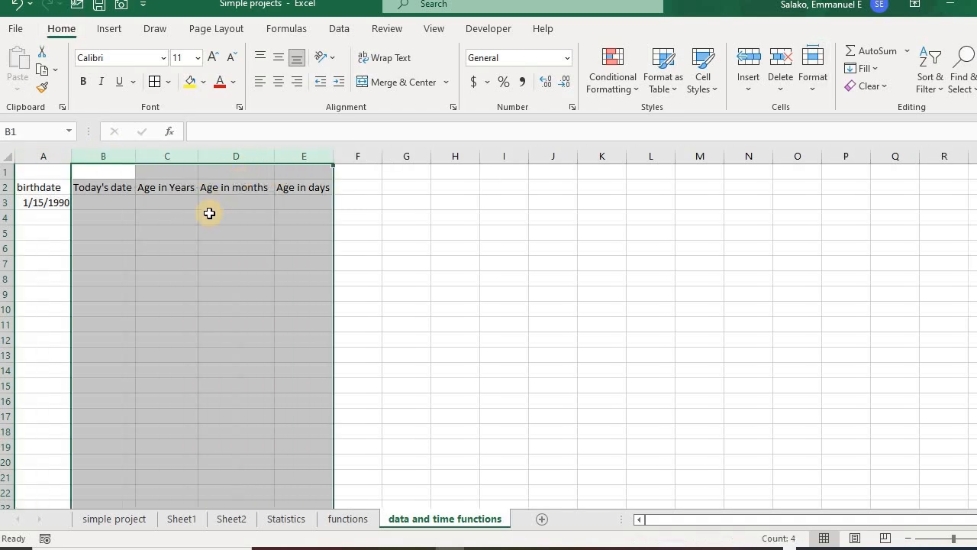
left_click(209, 216)
Step: Enter the formula =TODAY() in B3 under the "Today's date" header
left_click(124, 198)
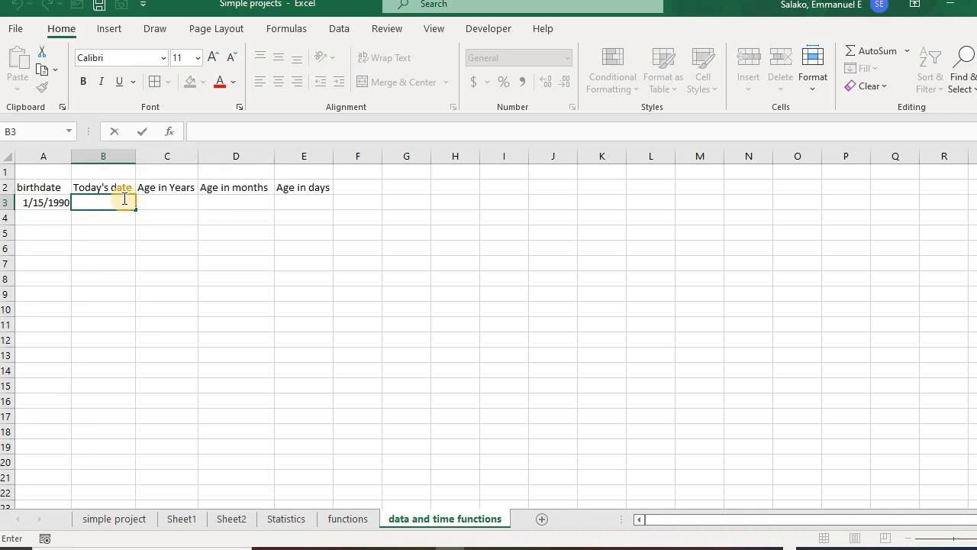
type("=")
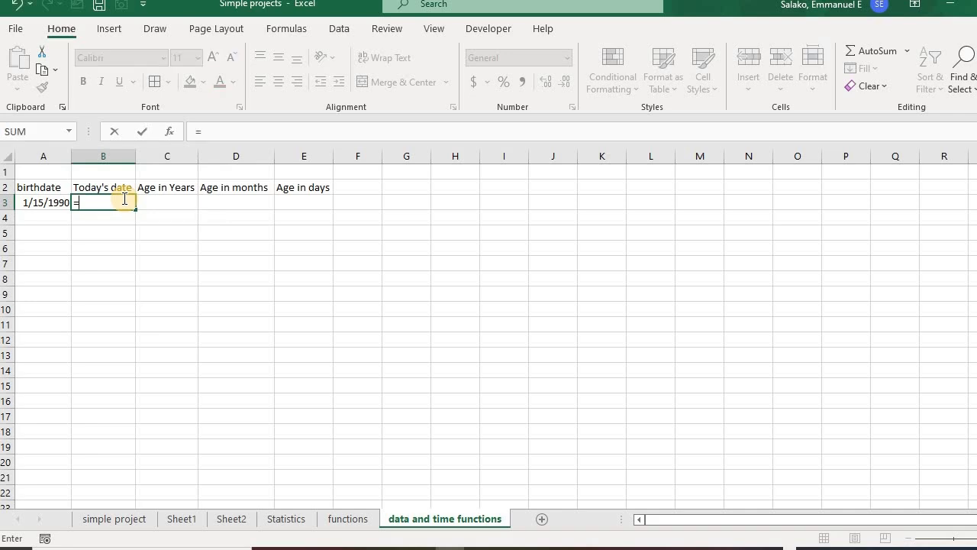
type("today")
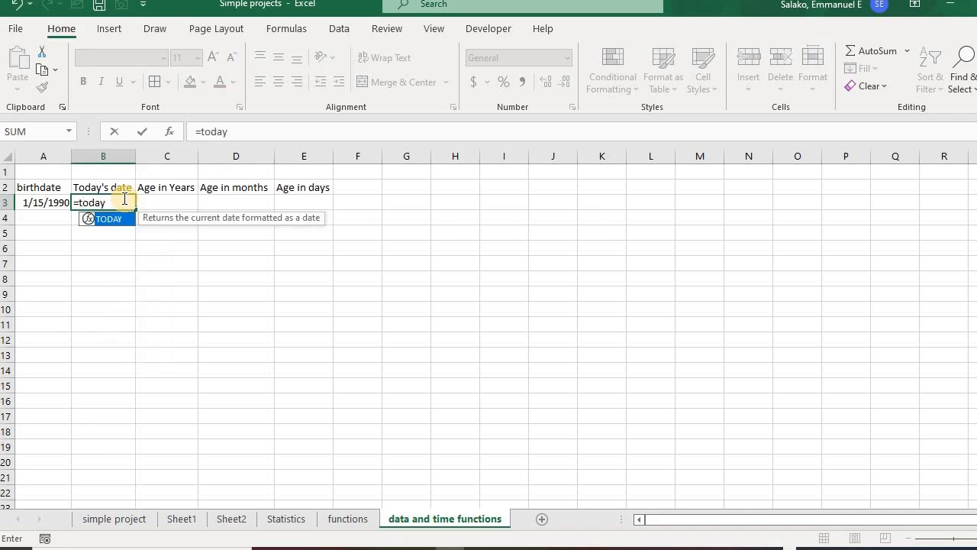
key("Tab")
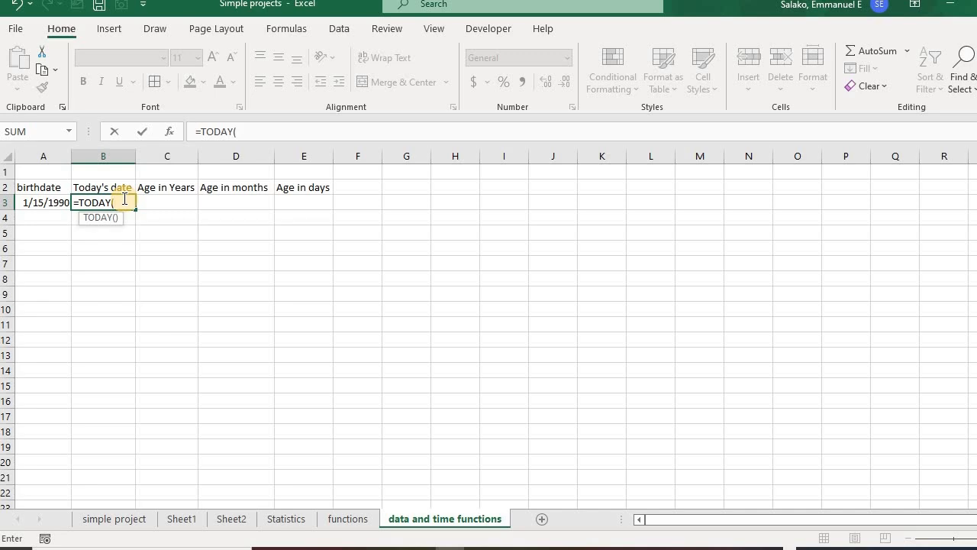
type(")")
key("Return")
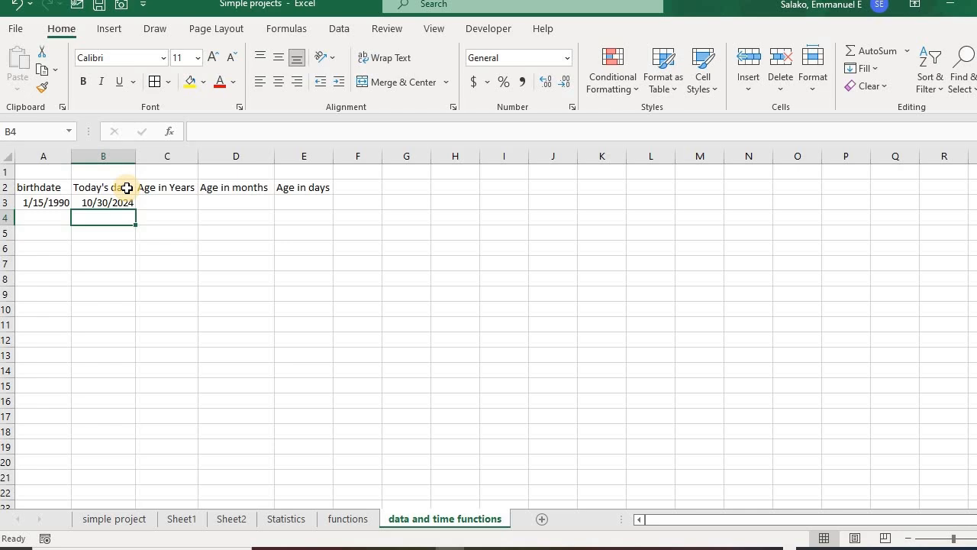
left_click(160, 201)
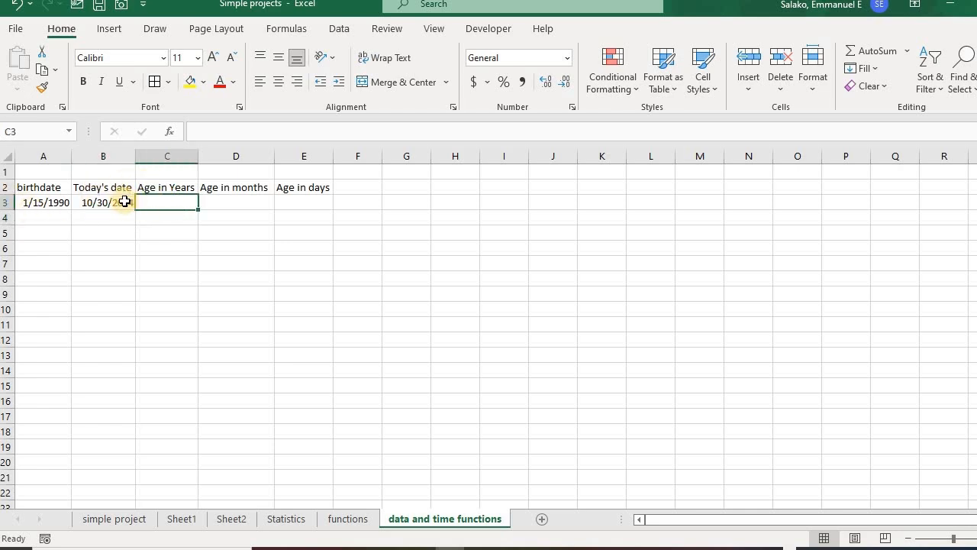
left_click(45, 204)
left_click(97, 200)
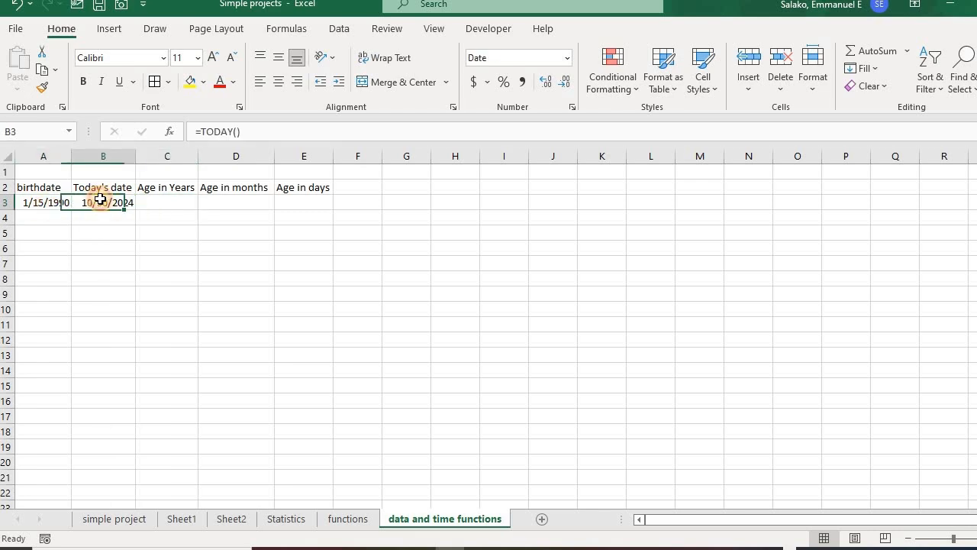
Step: Enter the formula =YEAR(B3)-YEAR(A3) in C3 under the "Age in Years" header
left_click(181, 200)
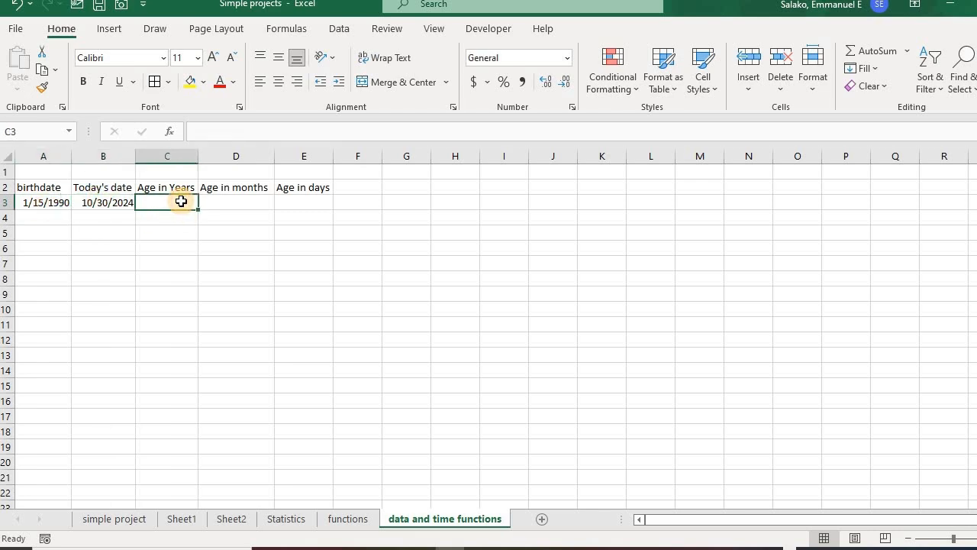
type("=")
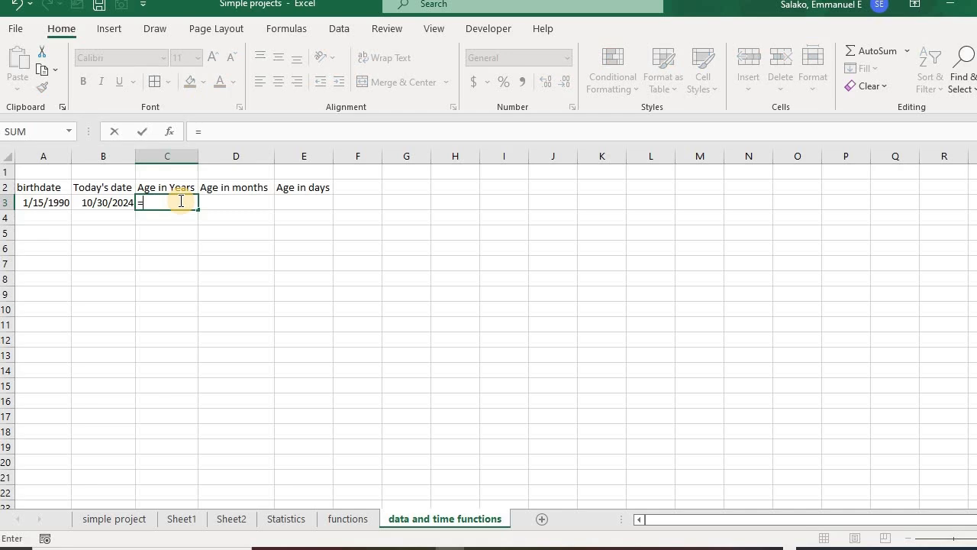
type("year")
key("Tab")
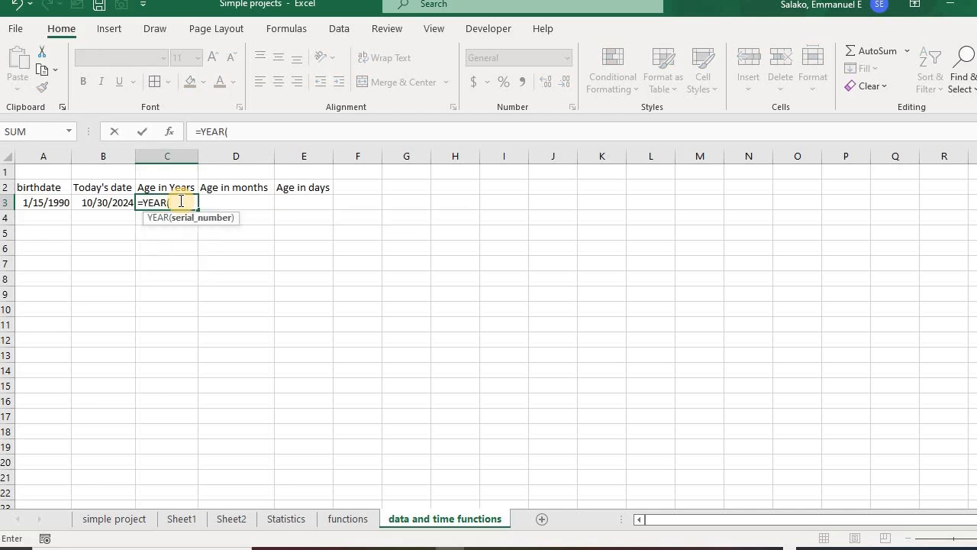
left_click(125, 203)
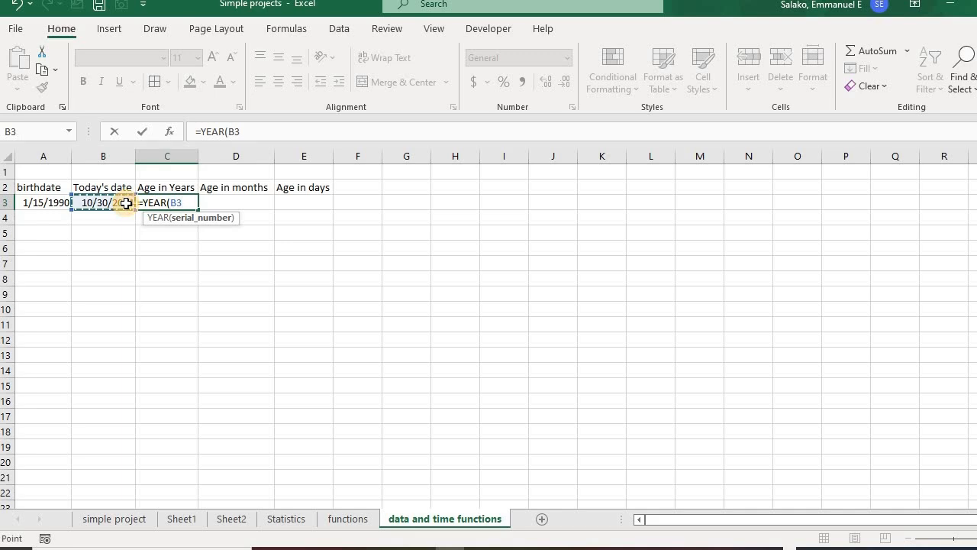
type(")")
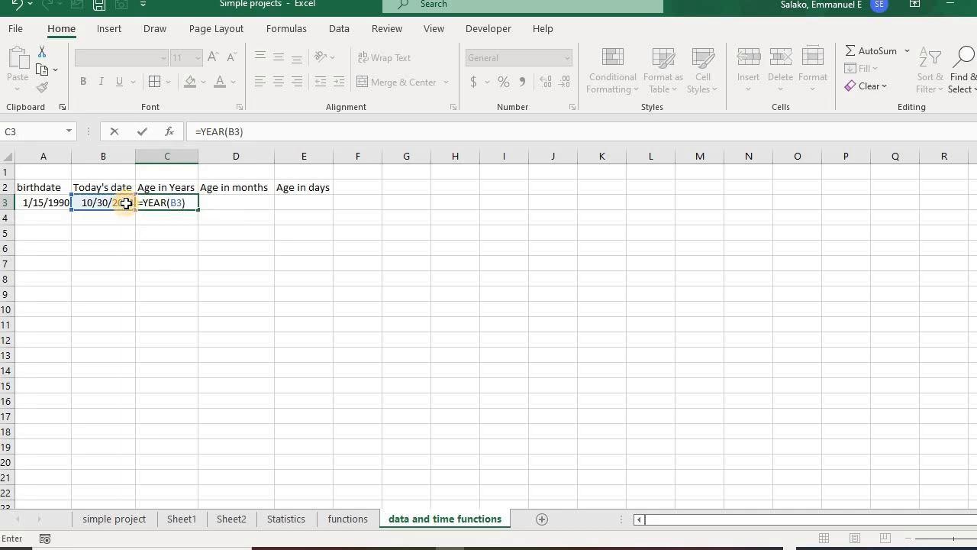
type("-")
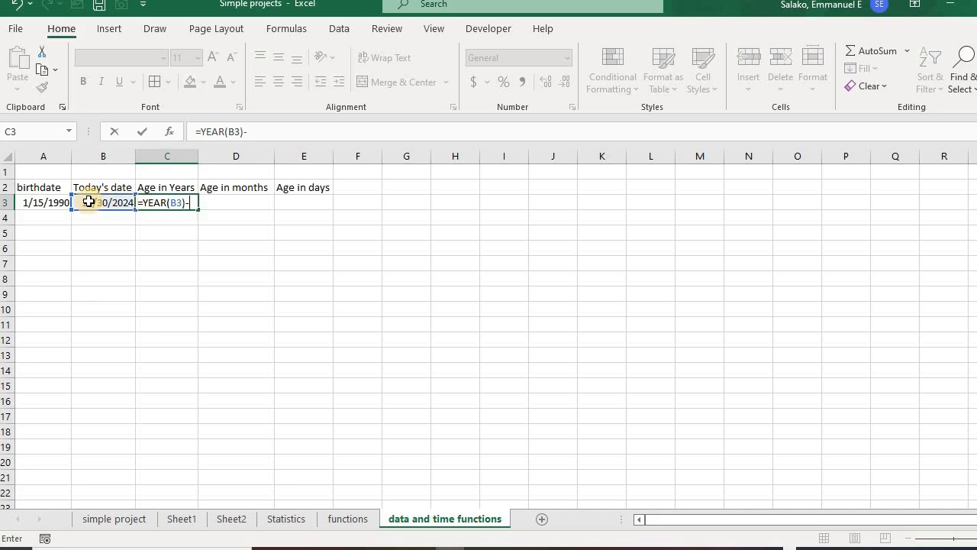
type("year")
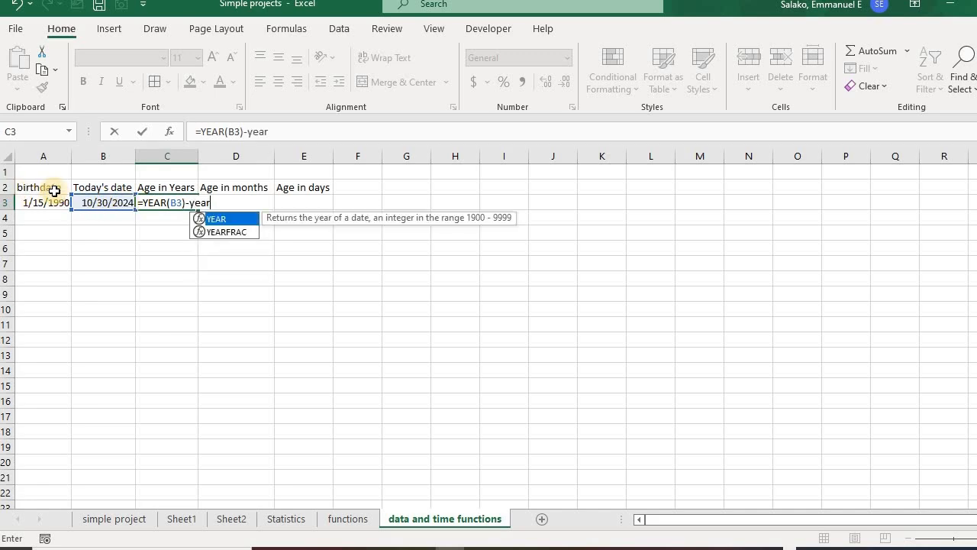
key("Tab")
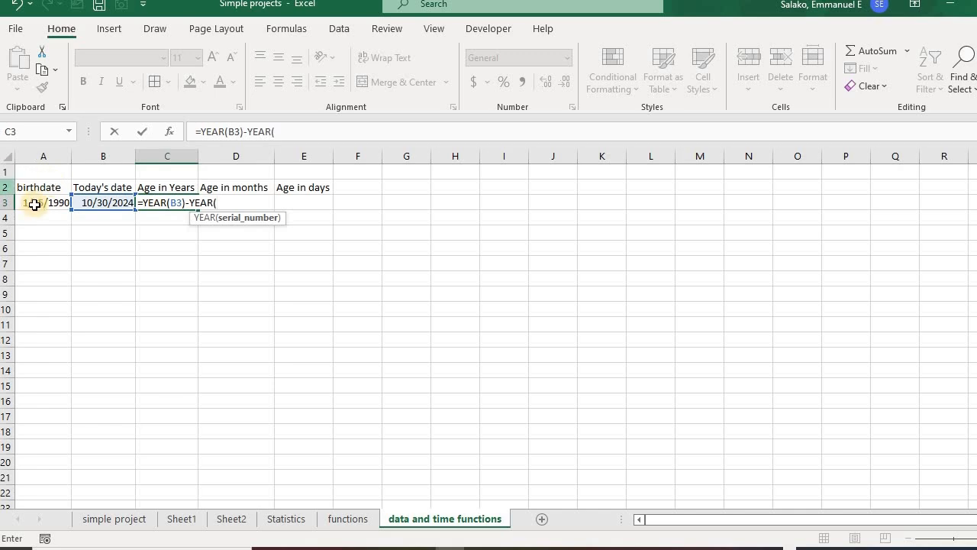
left_click(43, 202)
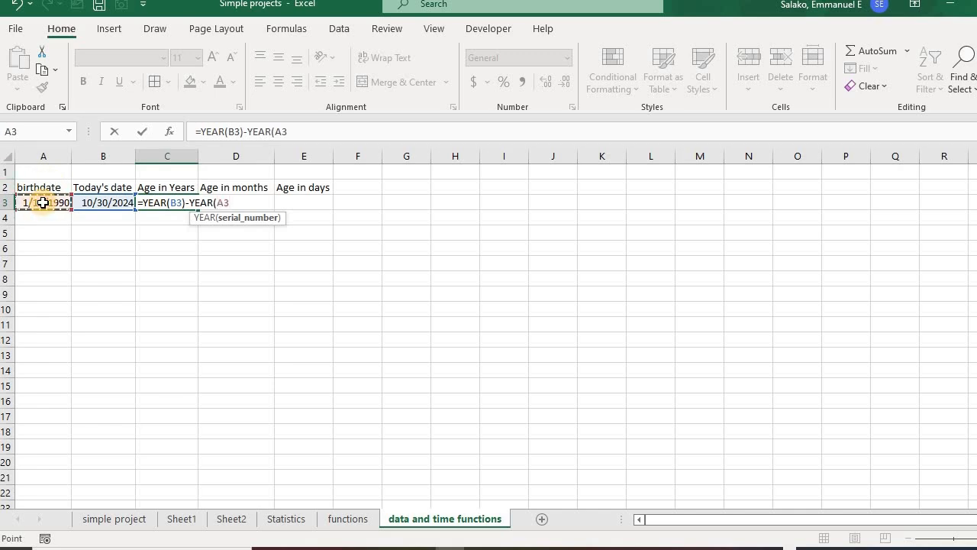
type(")")
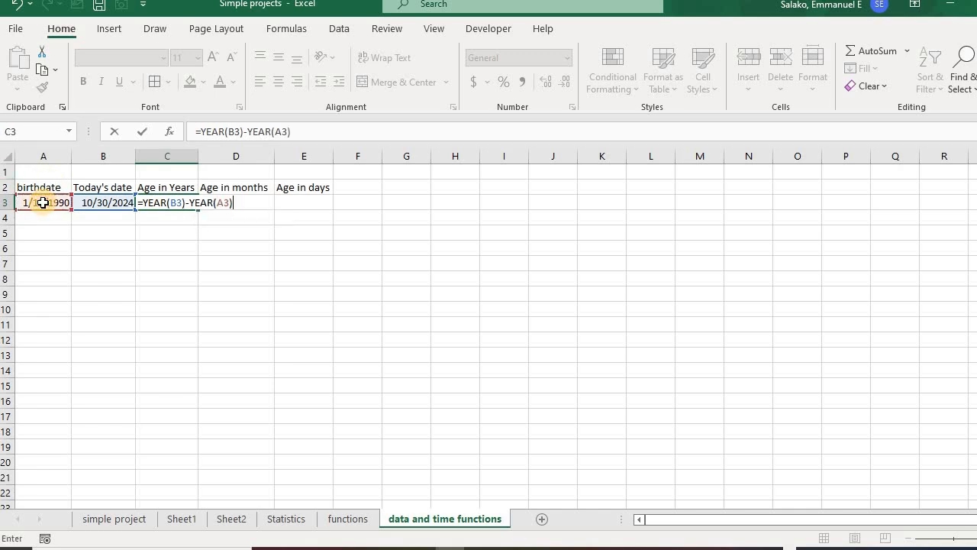
key("Return")
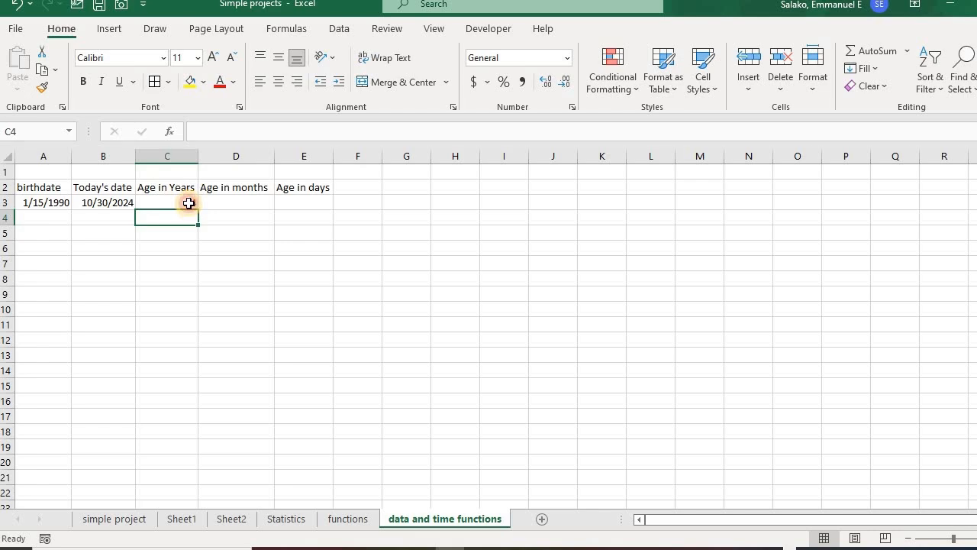
left_click(189, 203)
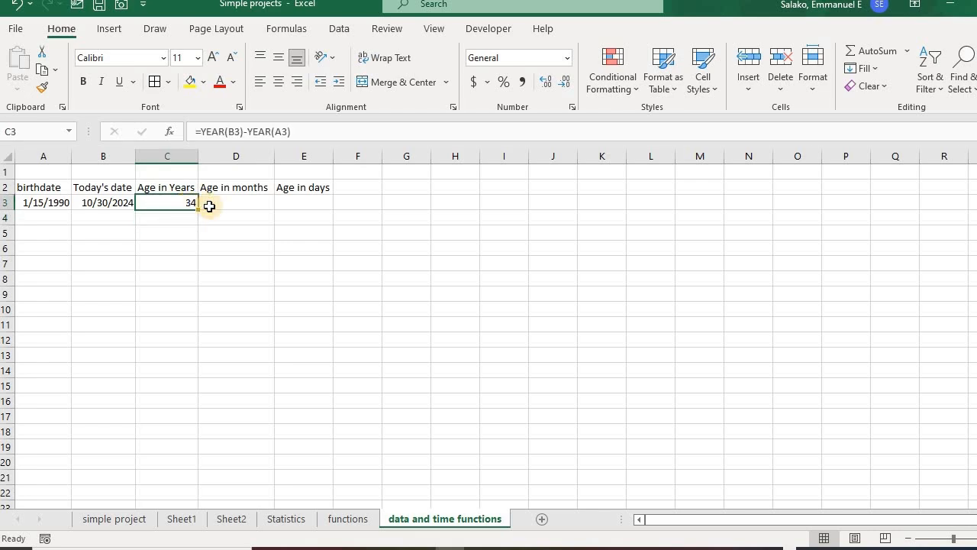
Step: Begin the age-in-months formula in D3 with the year difference converted to months, =(YEAR(B3)-YEAR(A3))*12
left_click(239, 206)
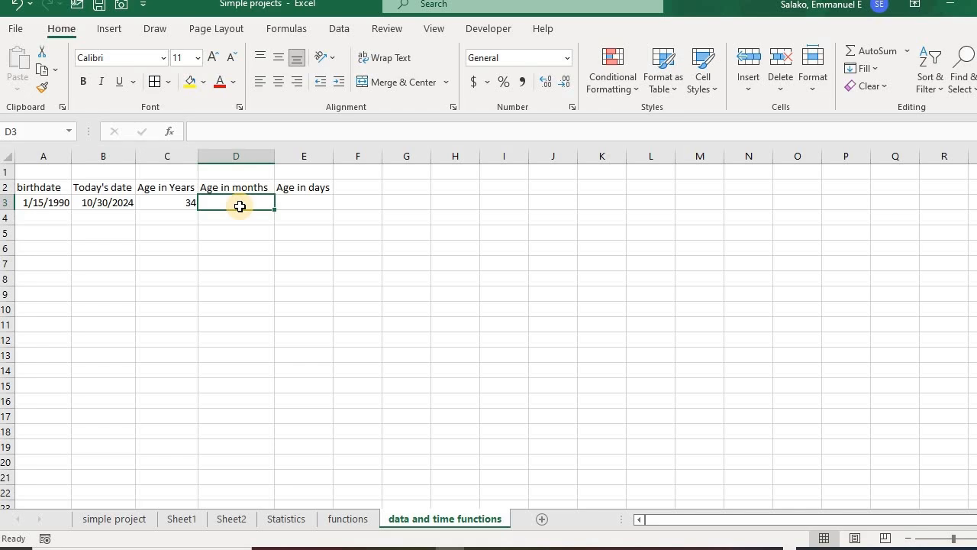
type("=(year")
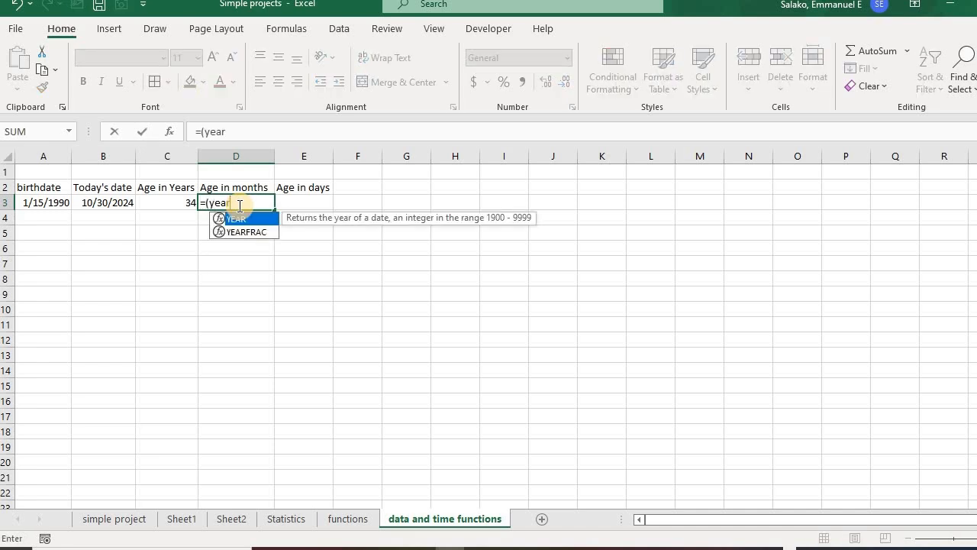
key("Tab")
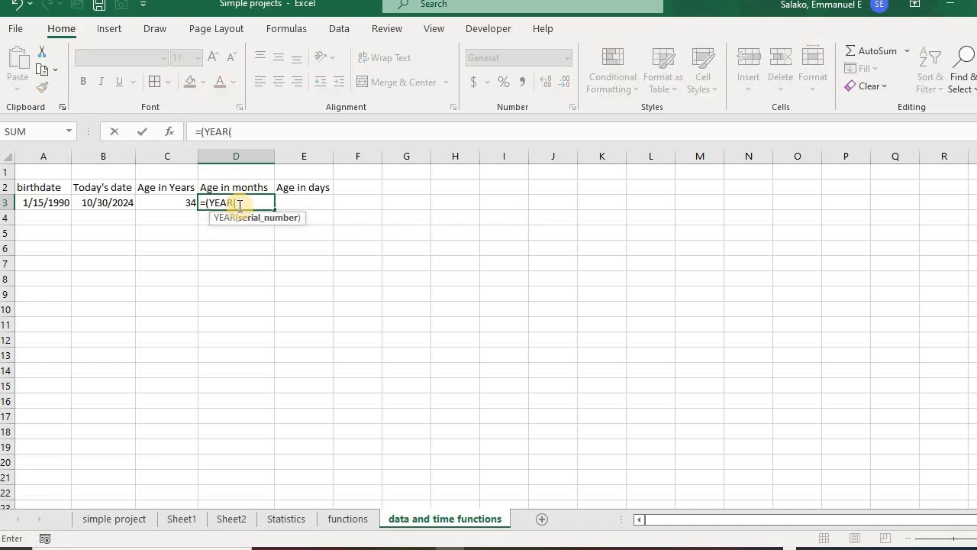
left_click(124, 200)
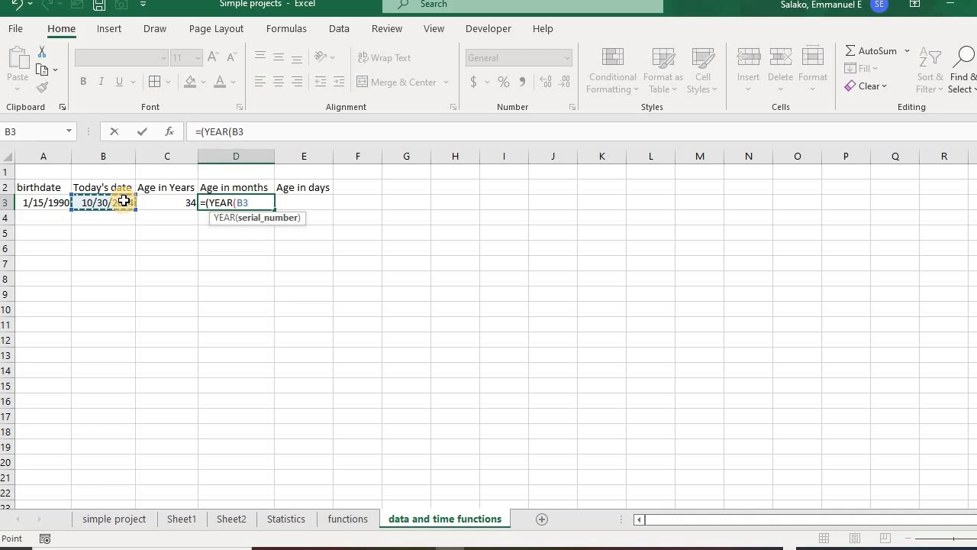
type(")")
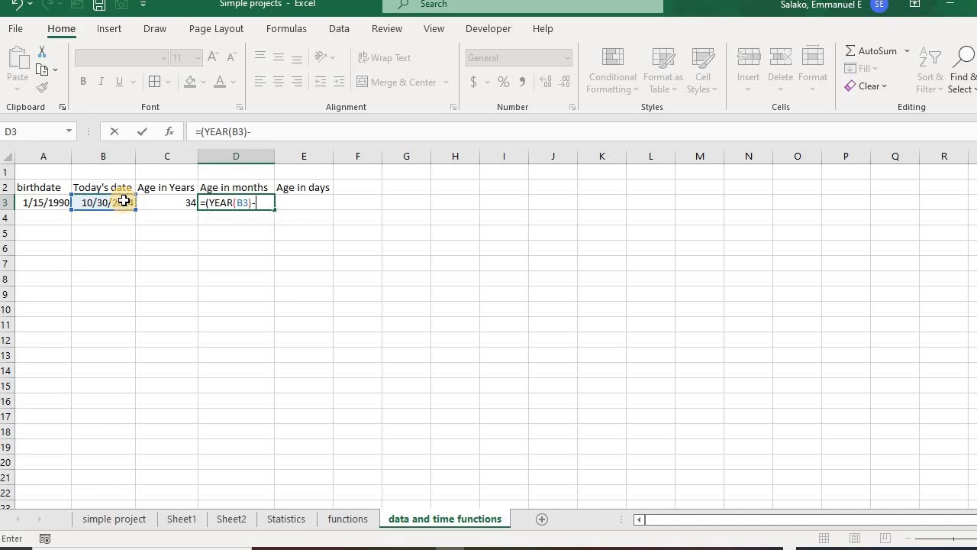
type("-year")
key("Tab")
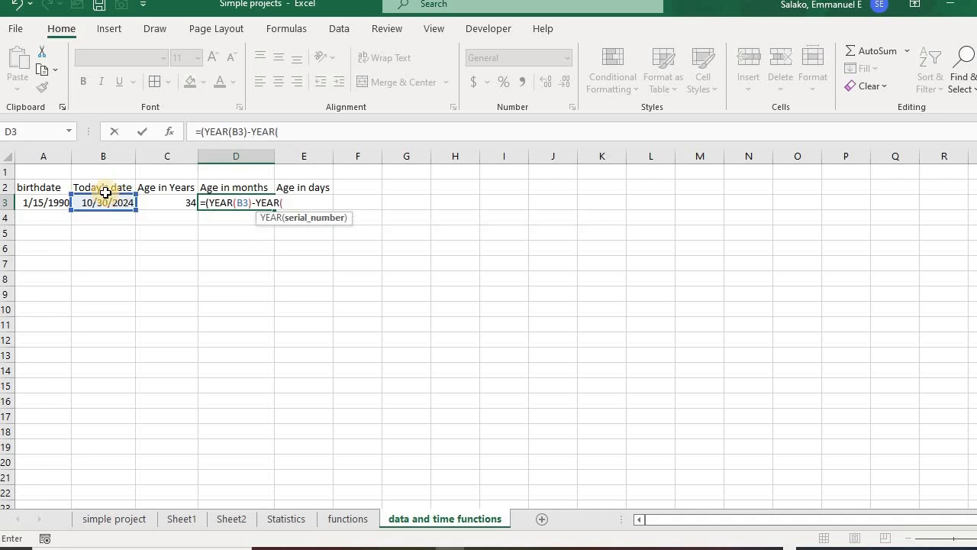
left_click(46, 203)
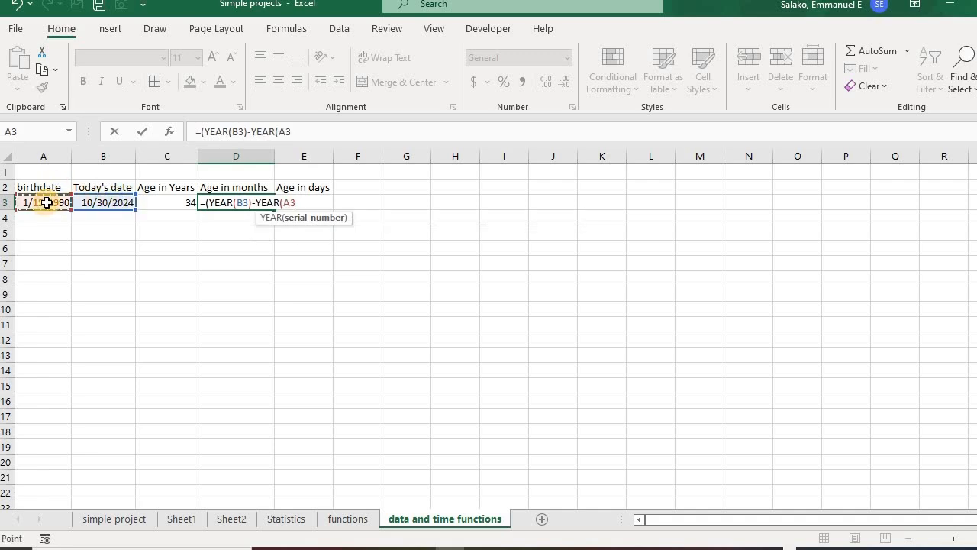
type(")")
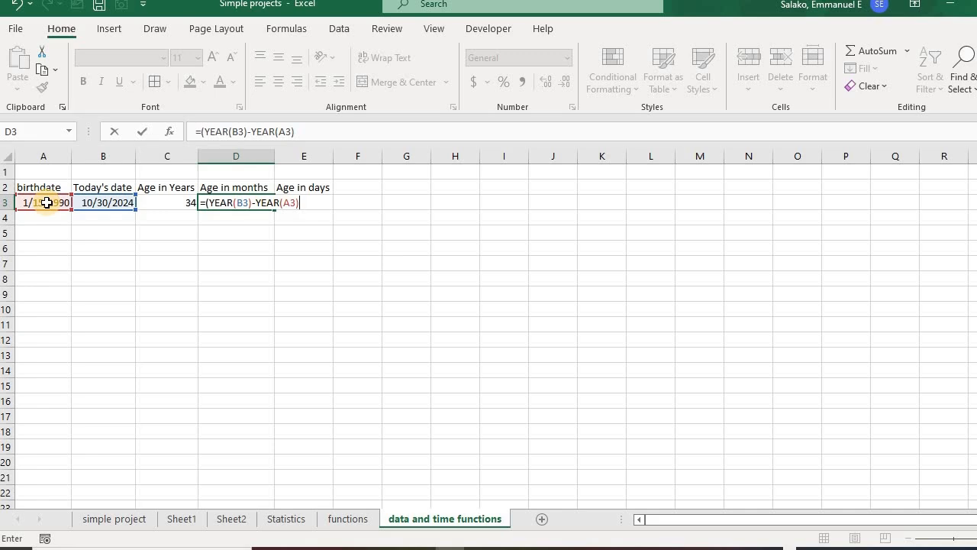
type(")*12")
Step: Complete the D3 formula by appending the month difference +MONTH(B2)-MONTH(A3) and enter it
type("+mont")
key("Tab")
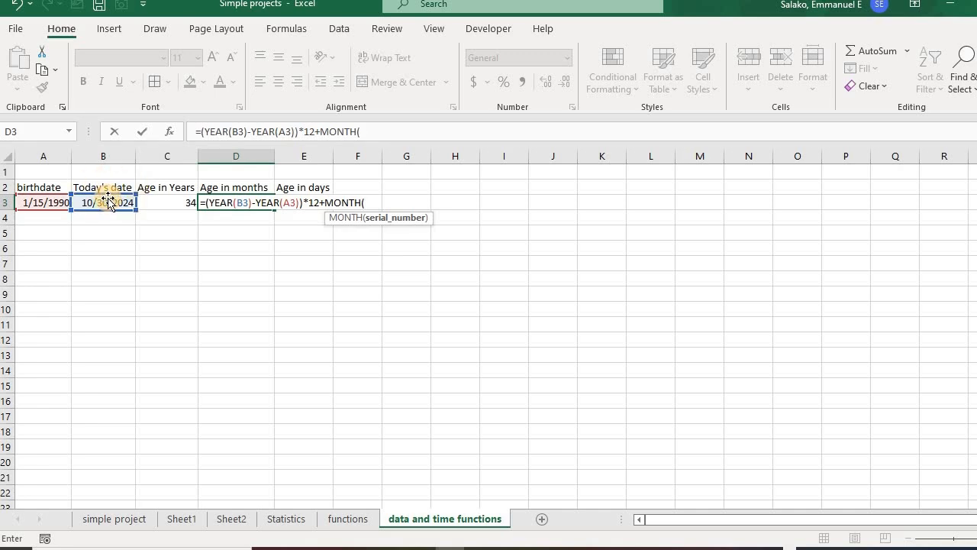
type("b2)")
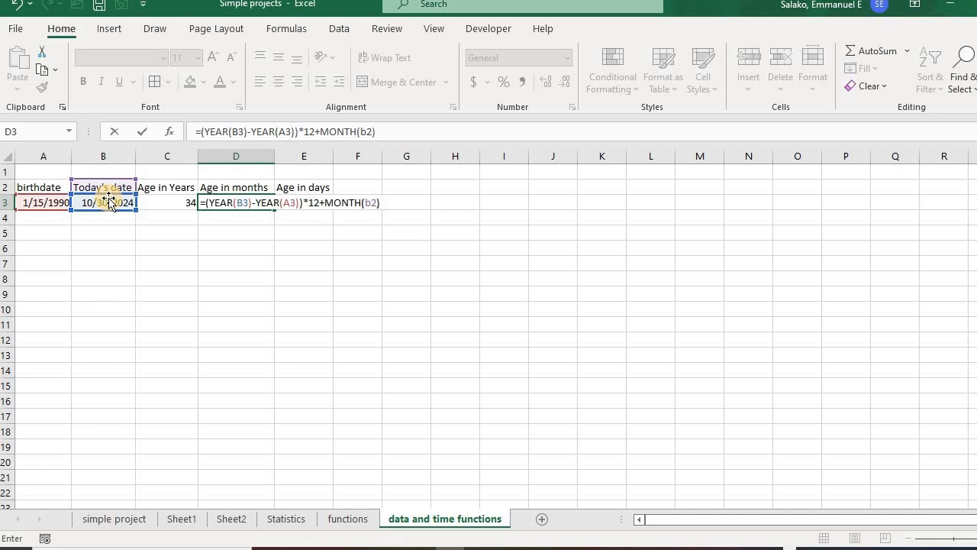
type("-mon")
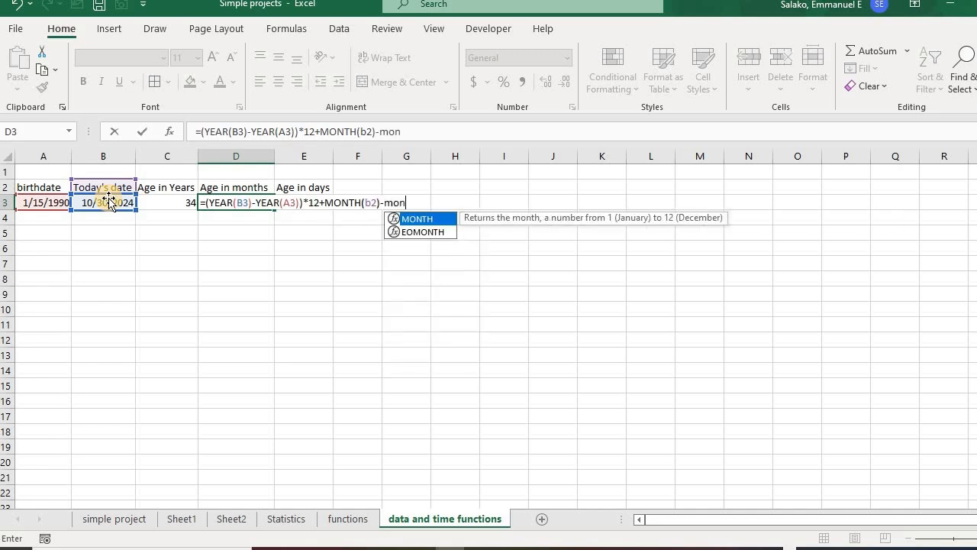
key("Tab")
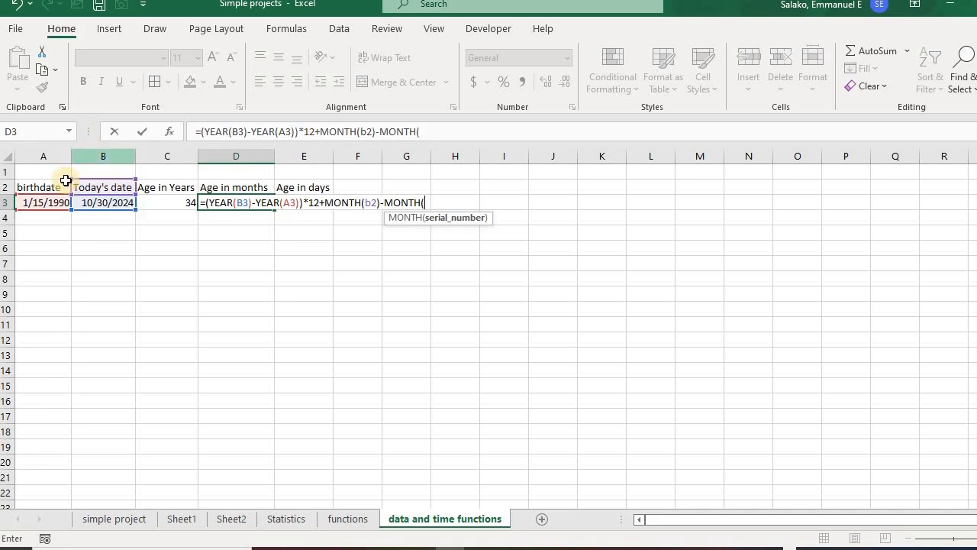
left_click(54, 202)
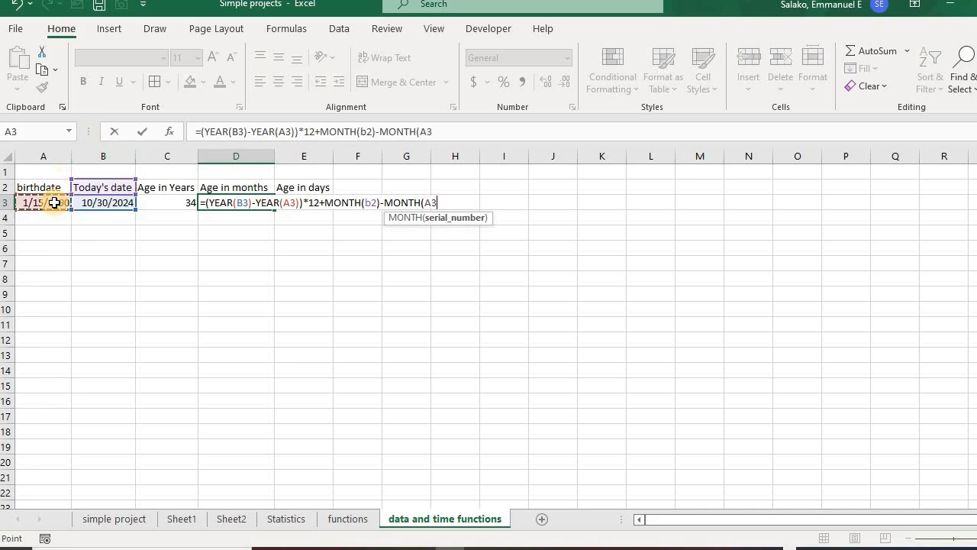
type(")")
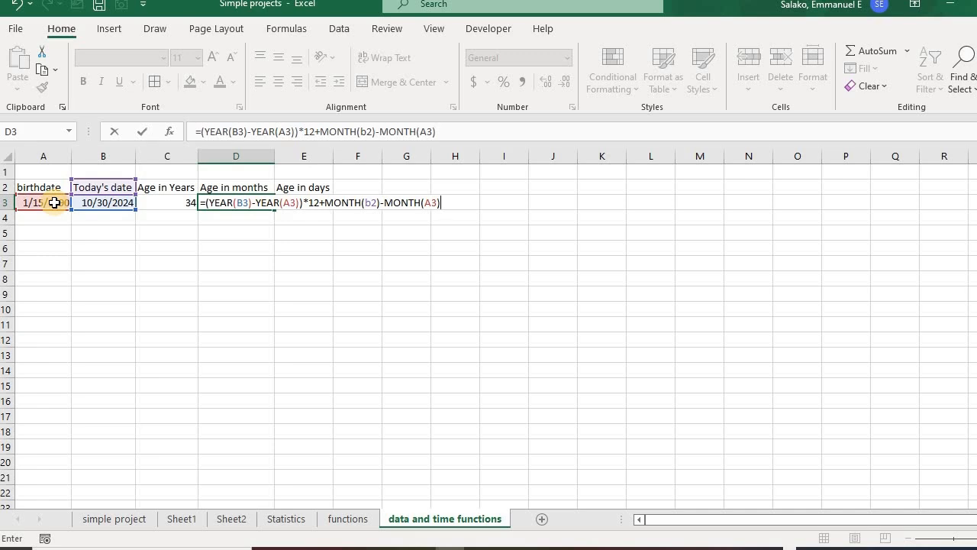
key("Return")
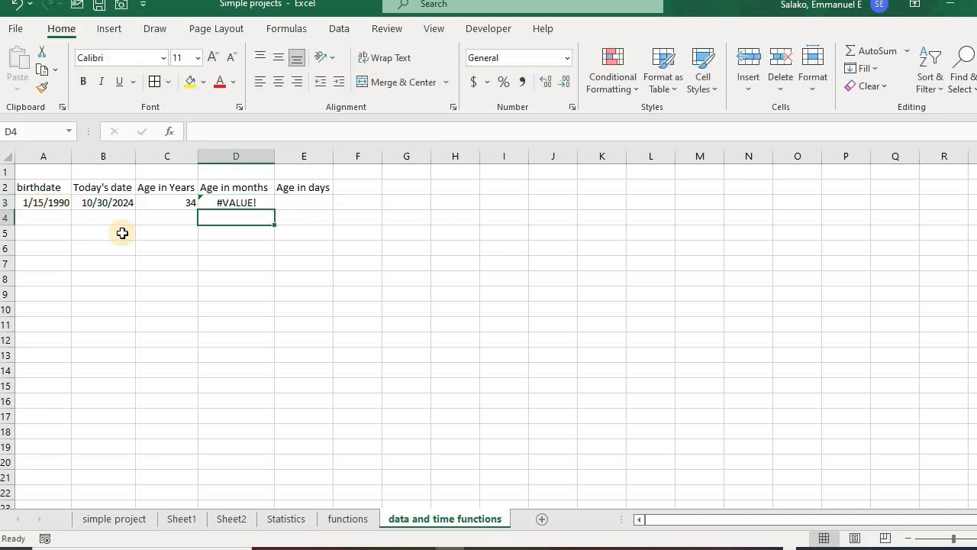
Step: Change the reference B2 to B3 in the first MONTH function of the D3 formula
left_click(242, 192)
left_click(242, 203)
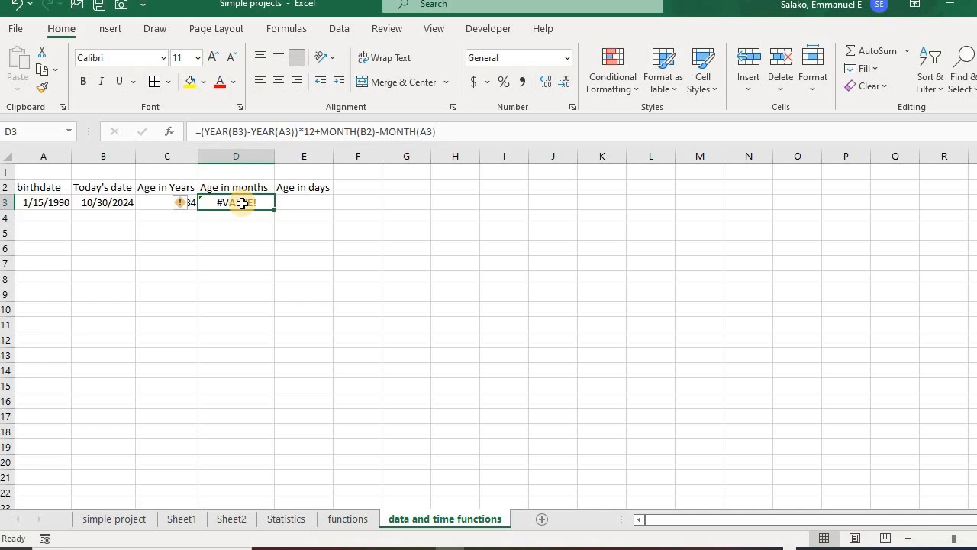
left_click(372, 131)
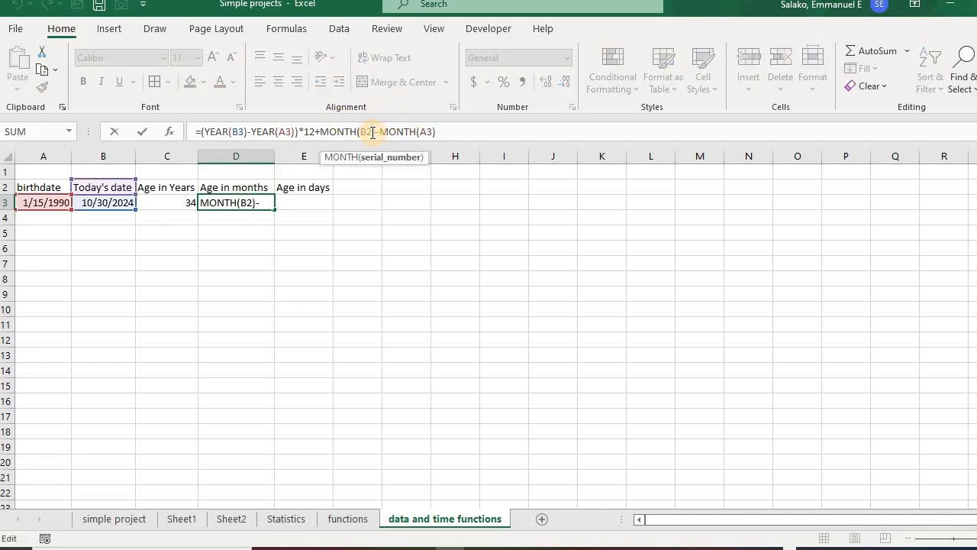
key("BackSpace")
type("3")
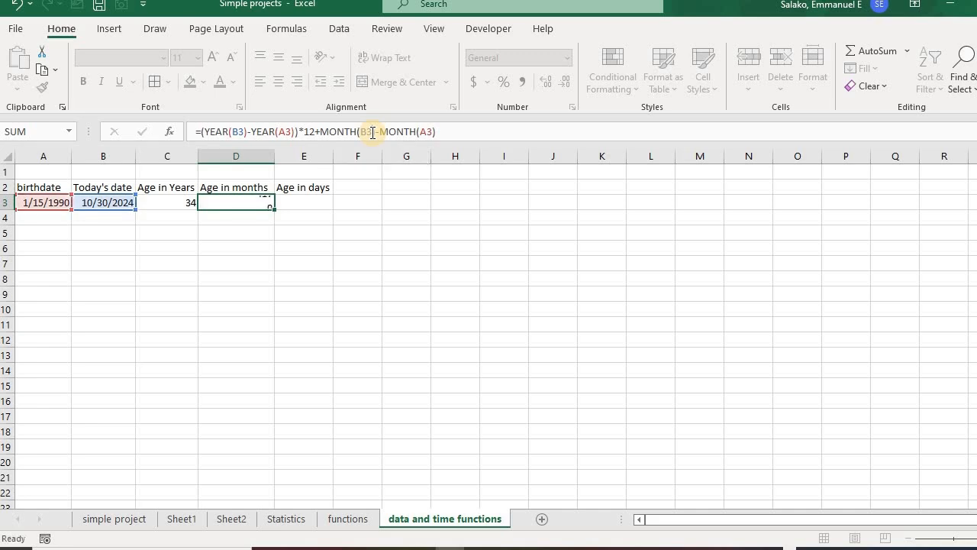
key("Return")
left_click(256, 202)
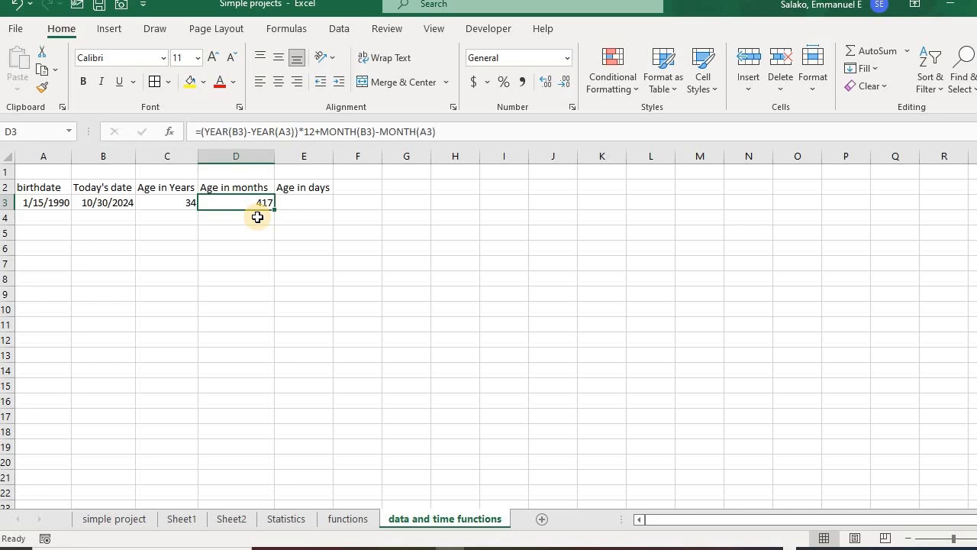
Step: Begin the age-in-days formula in E3 with the DATEDIF function, =DATEDIF(
left_click(315, 206)
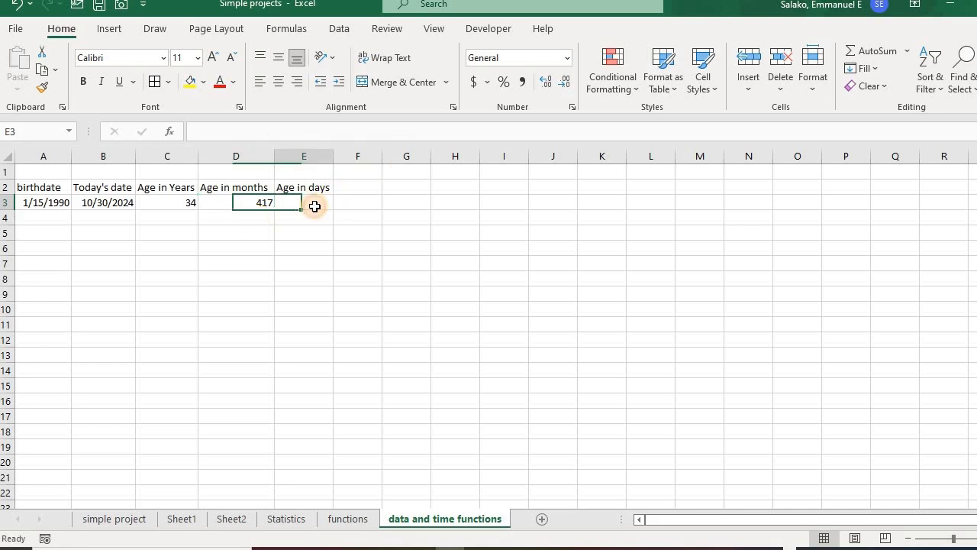
type("=data")
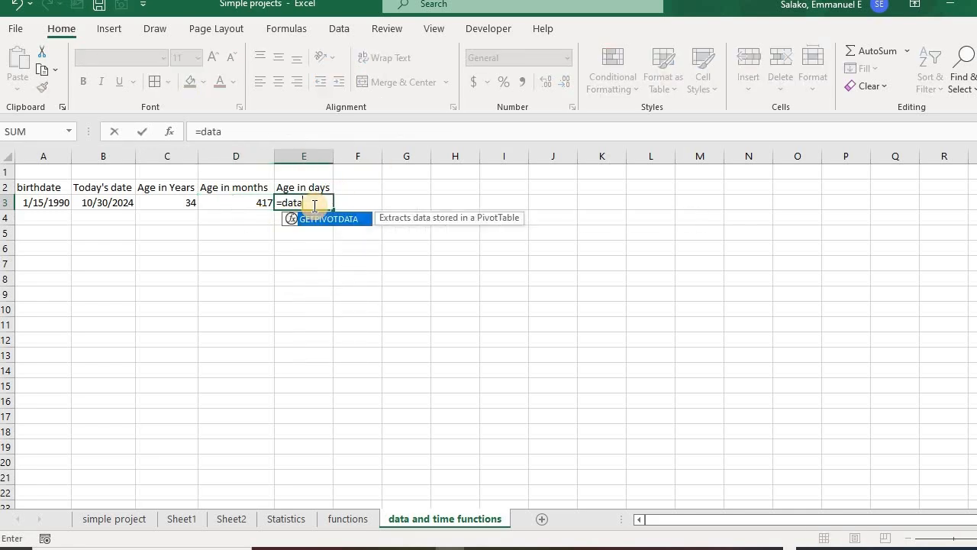
type("e")
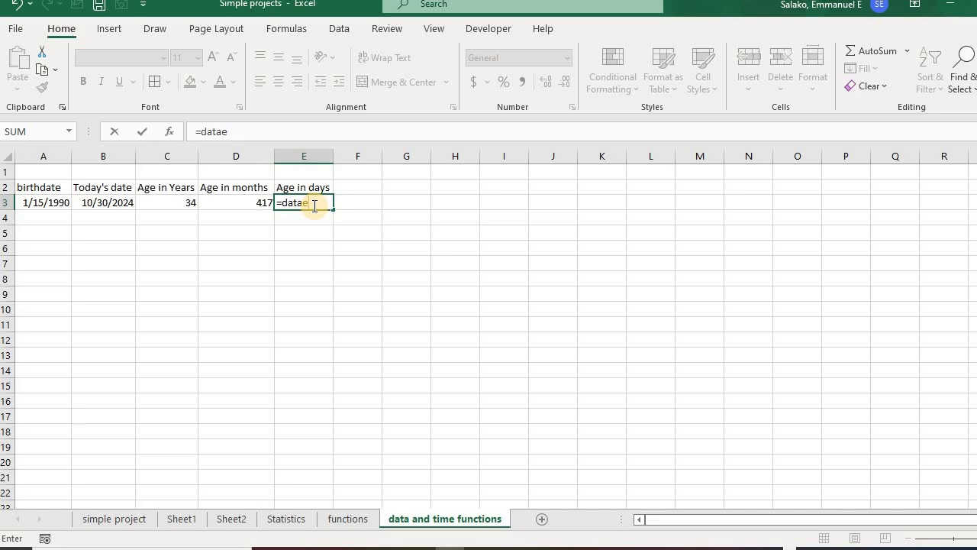
key("BackSpace")
type("d")
key("BackSpace")
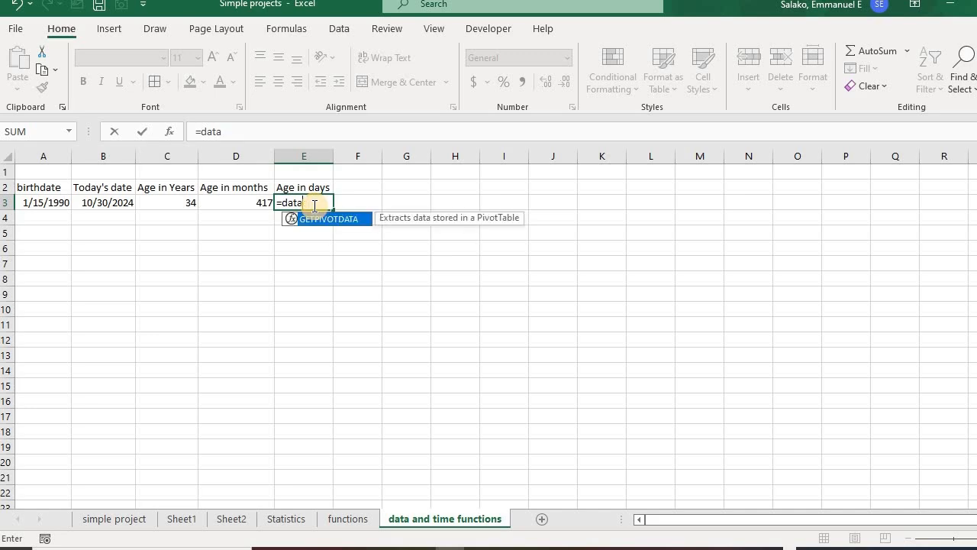
type("ed")
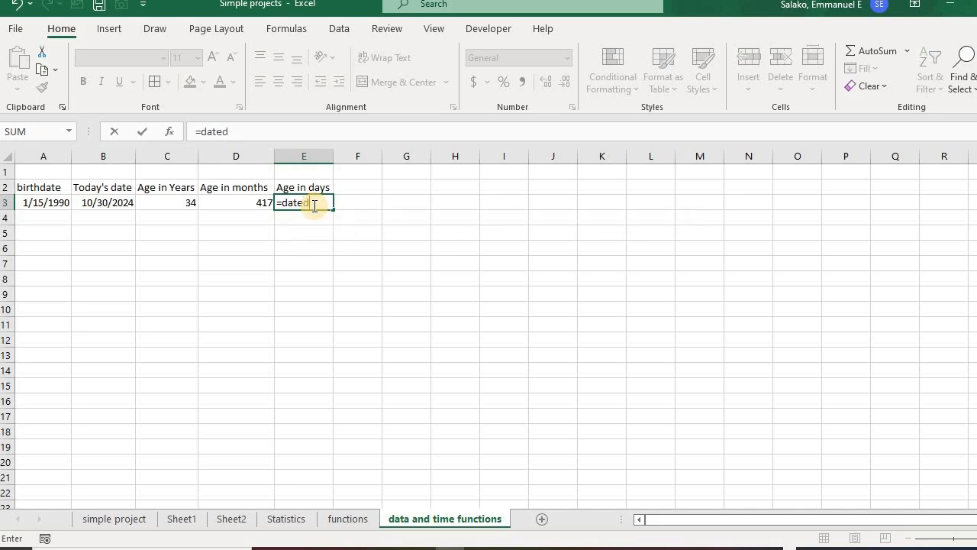
key("BackSpace")
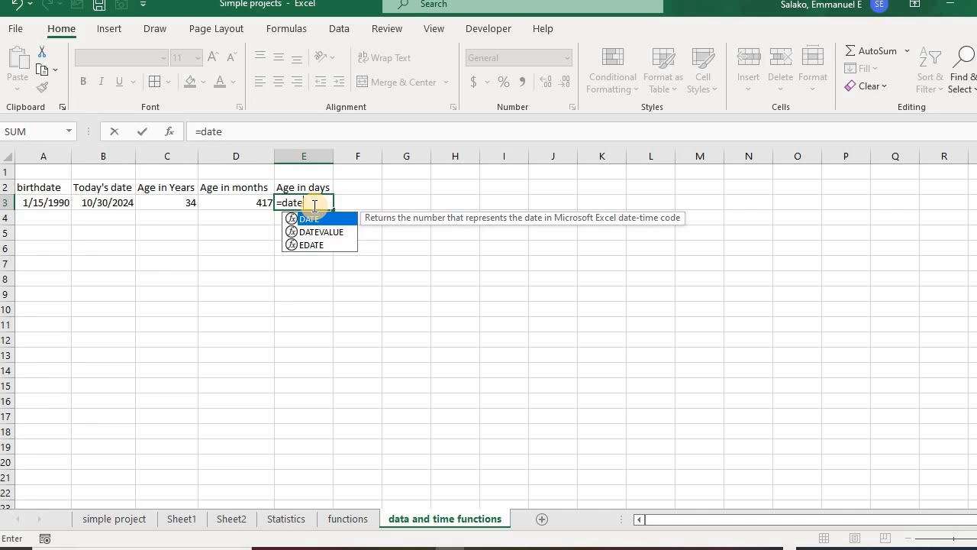
key("Tab")
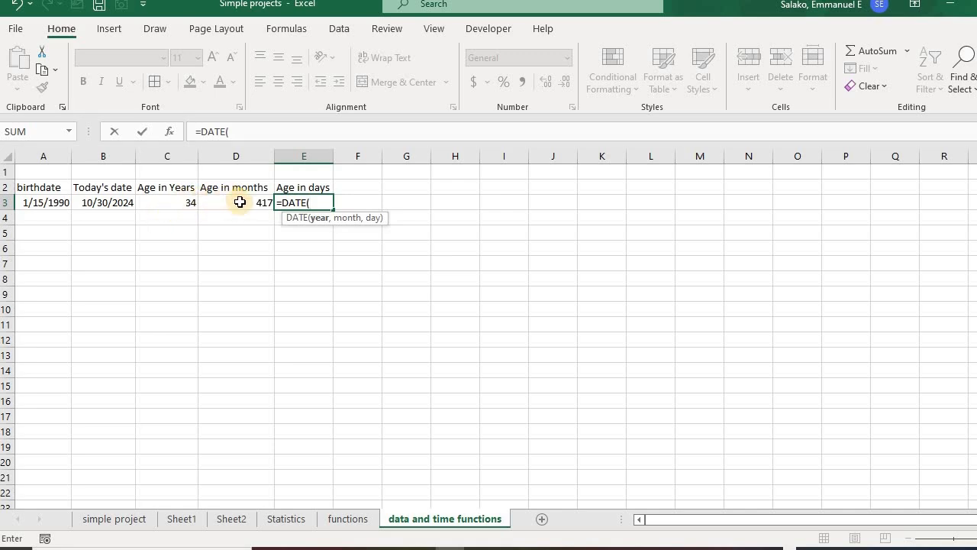
key("BackSpace")
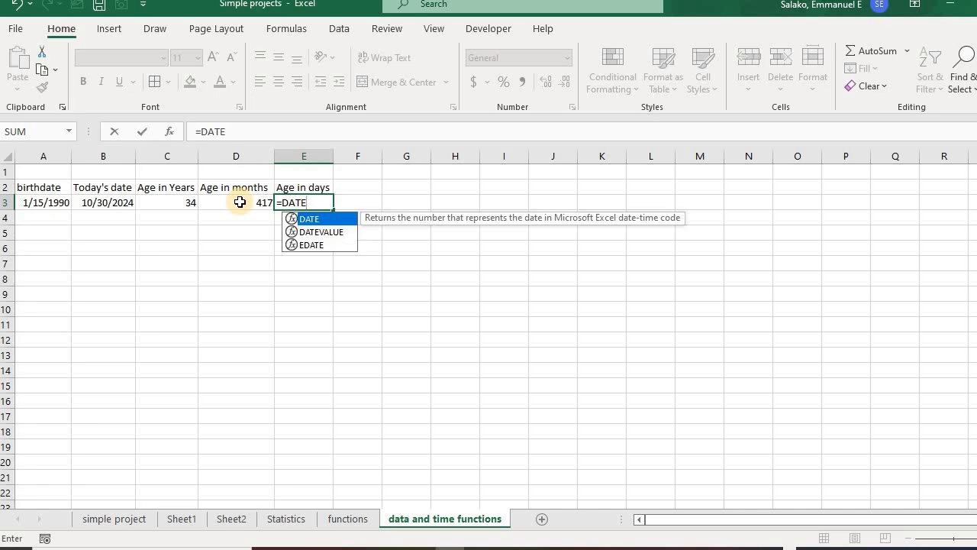
type("(")
key("BackSpace")
key("BackSpace")
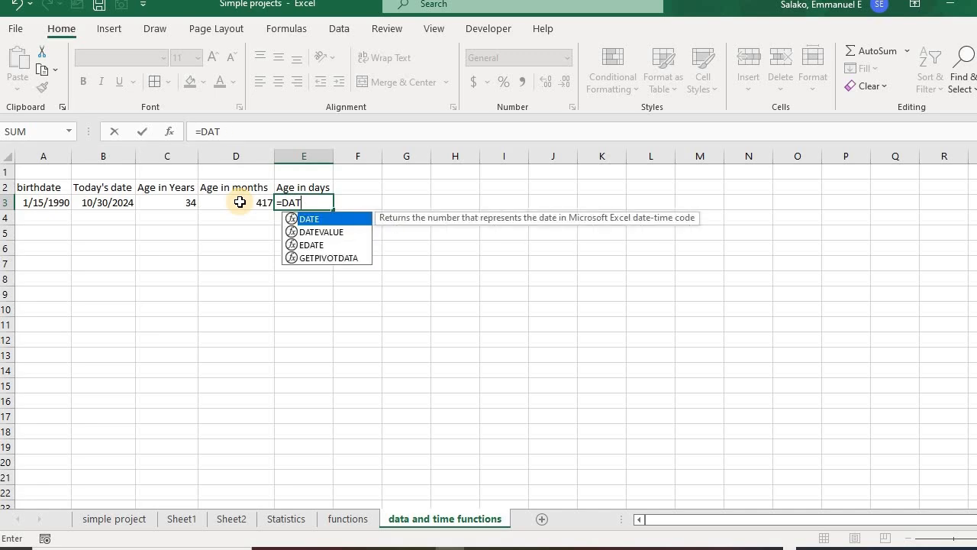
type("EDIF")
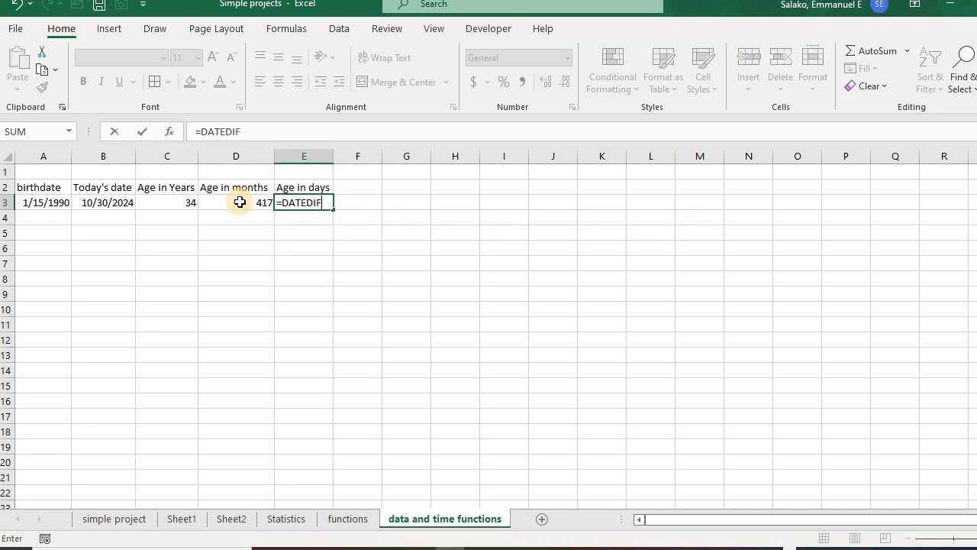
type("(")
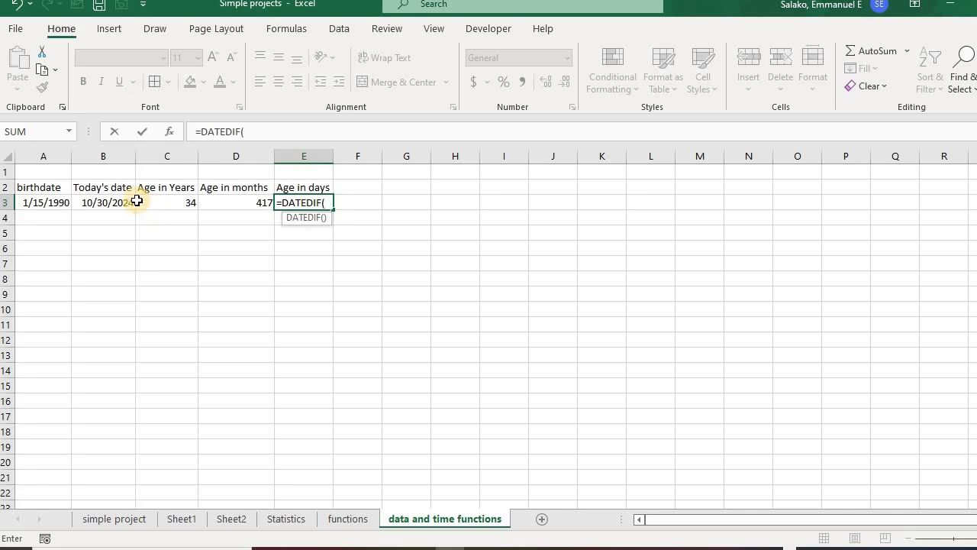
Step: Complete the E3 formula as =DATEDIF(A3,B3,"d") and enter it
left_click(51, 207)
type(",")
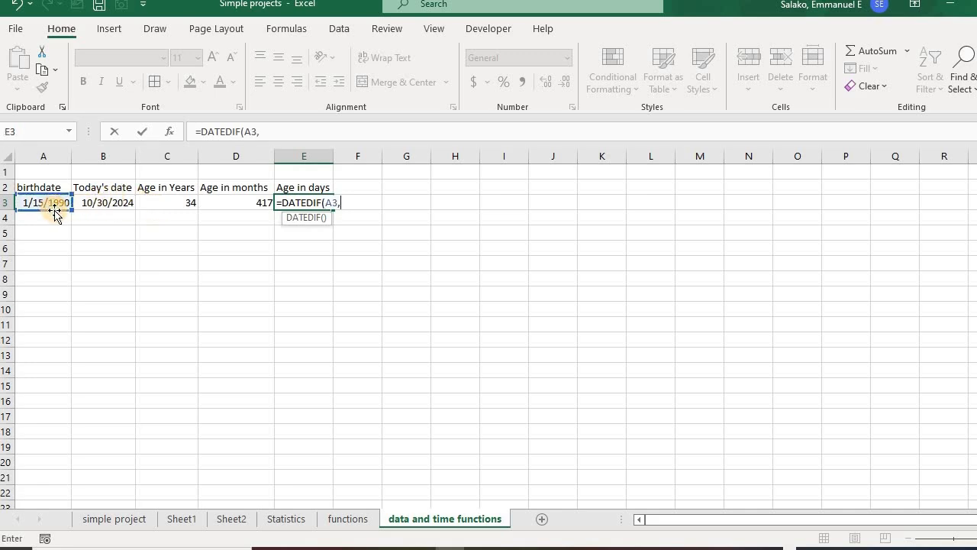
left_click(94, 202)
type(",")
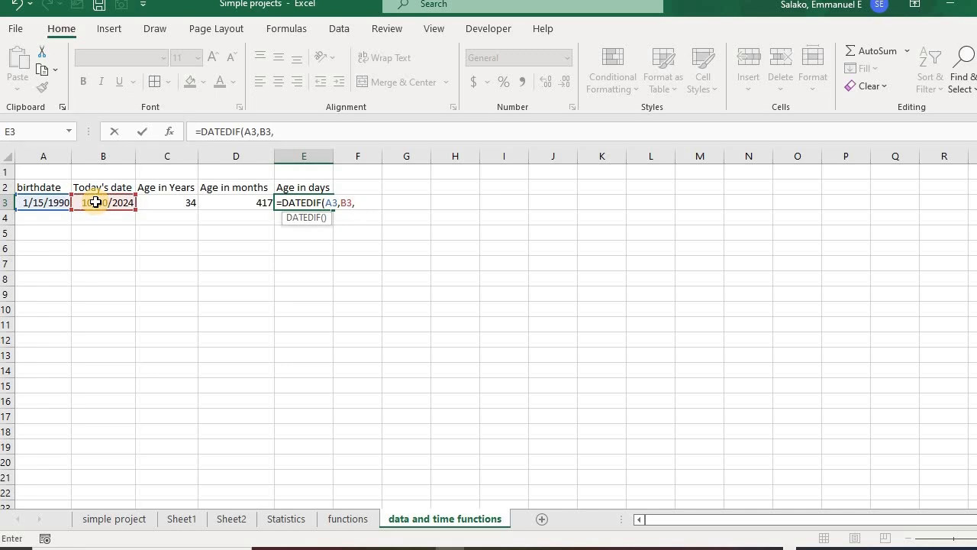
type("\"D")
key("BackSpace")
type("d\")")
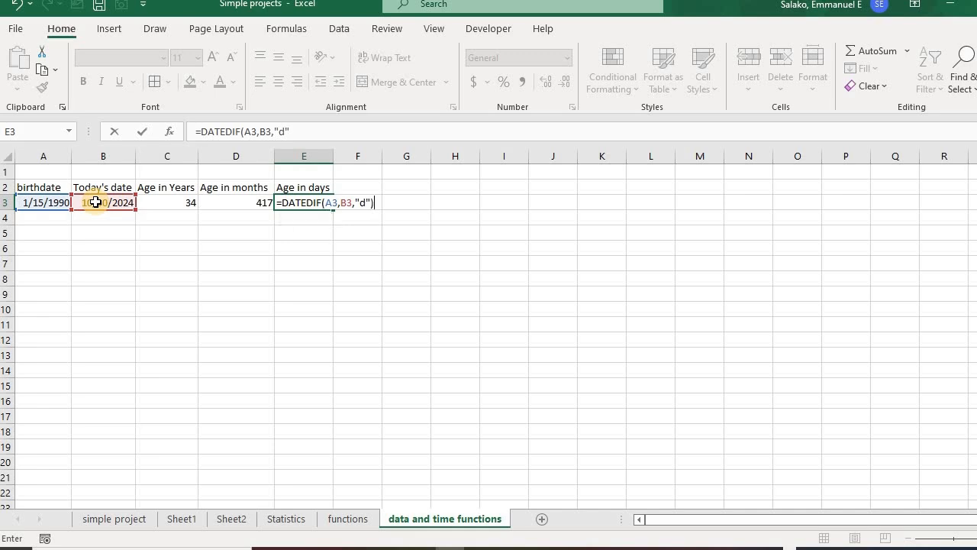
key("Return")
left_click(317, 204)
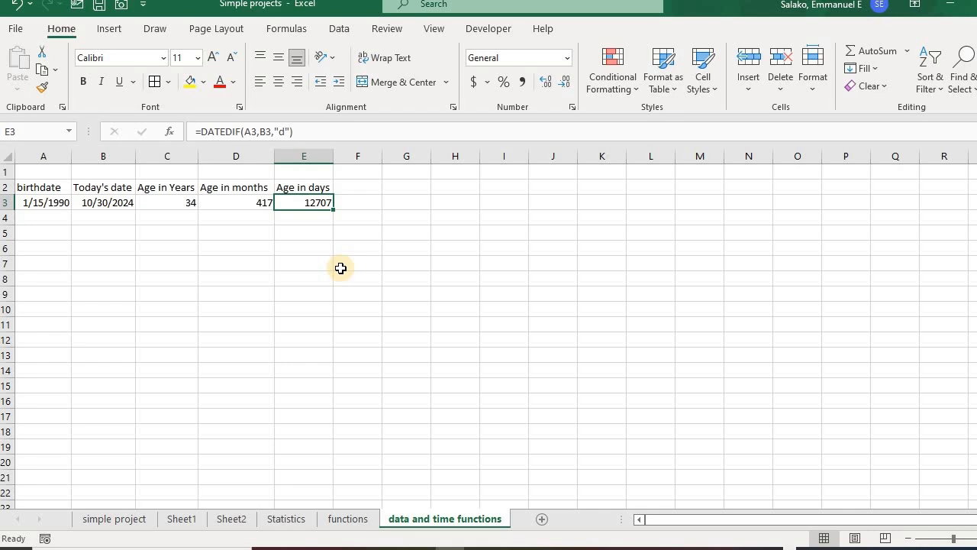
Step: Enter the title "Time Tracking" in A5, below the age table
left_click(27, 235)
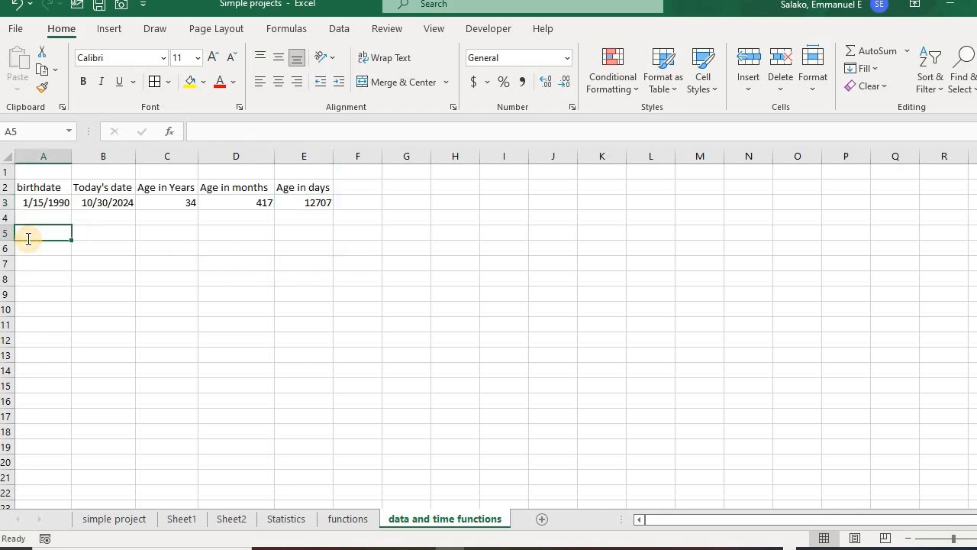
type("Tieme T")
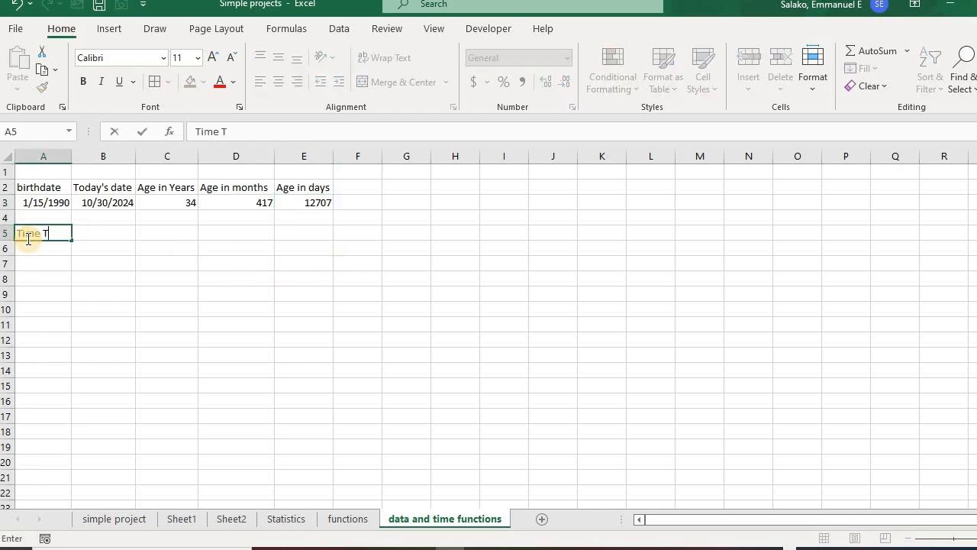
type("racking")
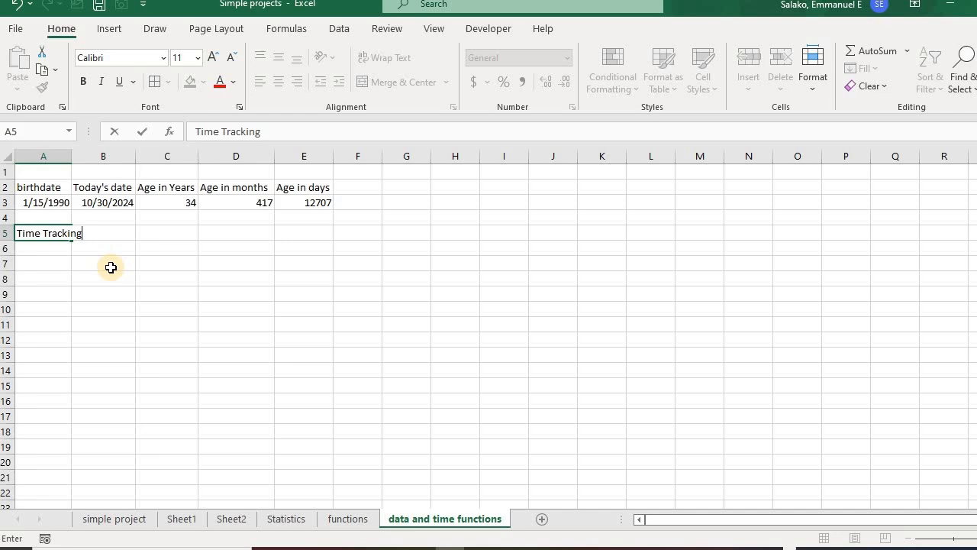
left_click(70, 233)
key("Return")
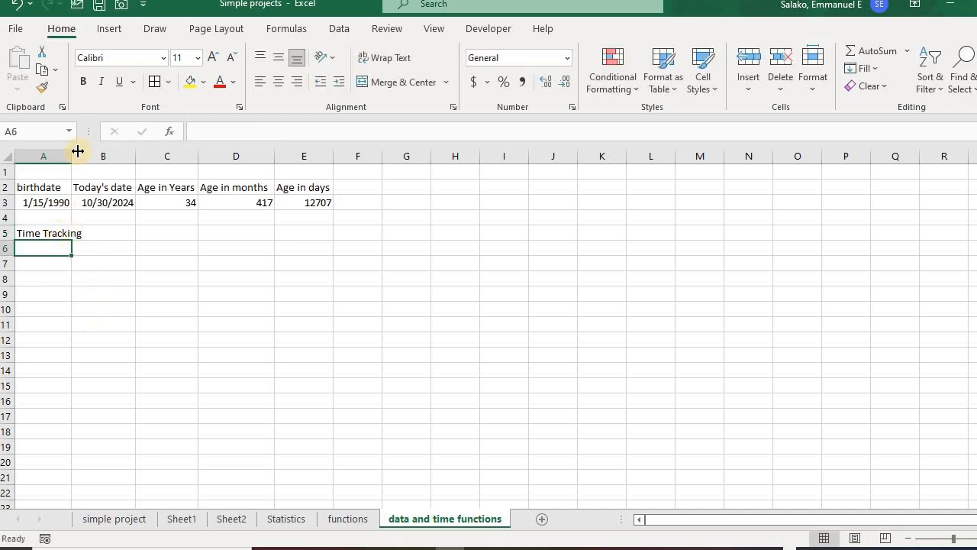
Step: Merge and center the "Time Tracking" title across A5:C5 and add a border around the merged cell
left_click_drag(66, 230, 172, 233)
left_click(386, 82)
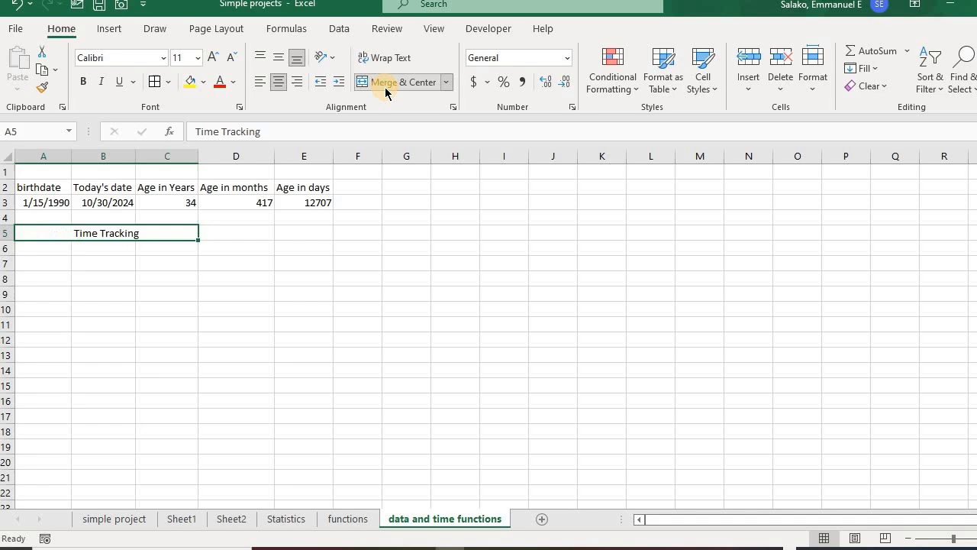
left_click(353, 200)
left_click(290, 338)
left_click(68, 231)
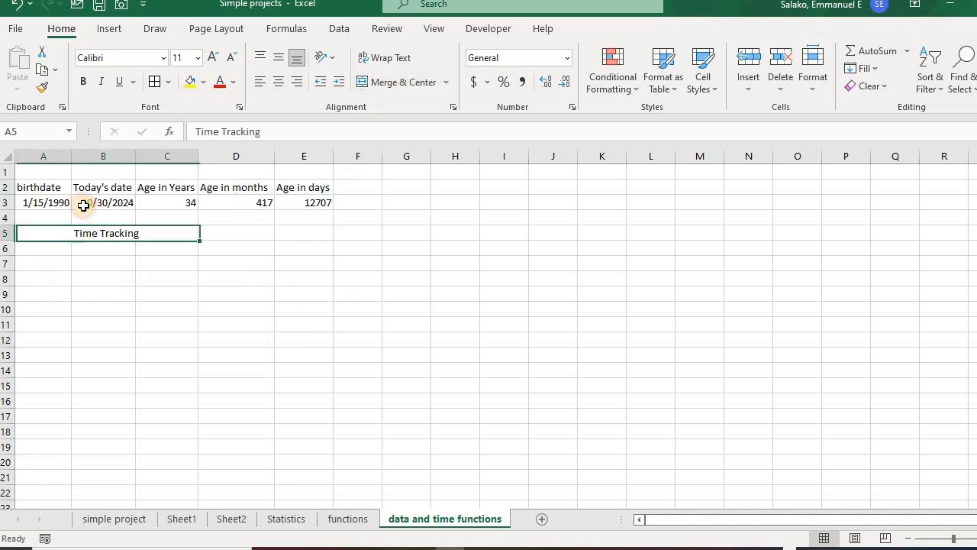
left_click(106, 389)
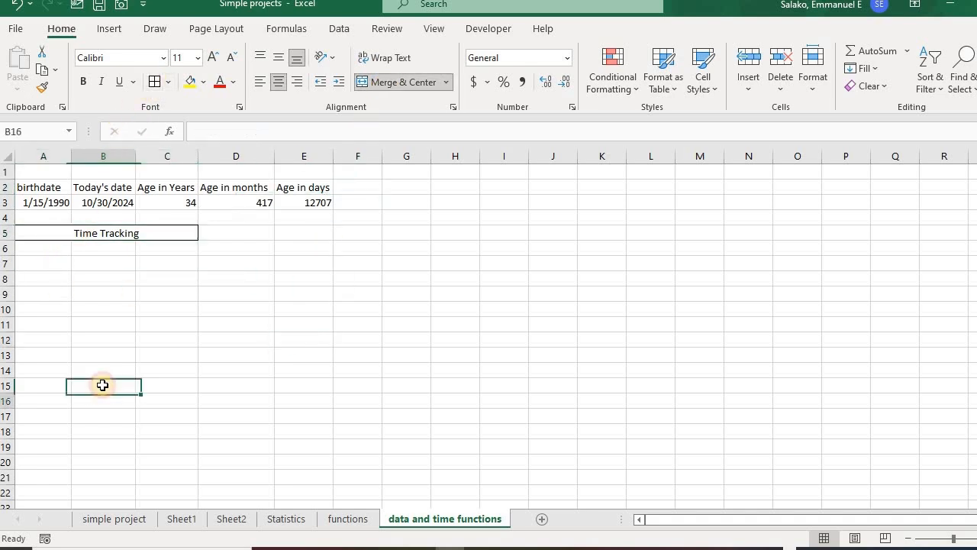
Step: Enter the column header "Task name" in A6 under the Time Tracking title
left_click(59, 252)
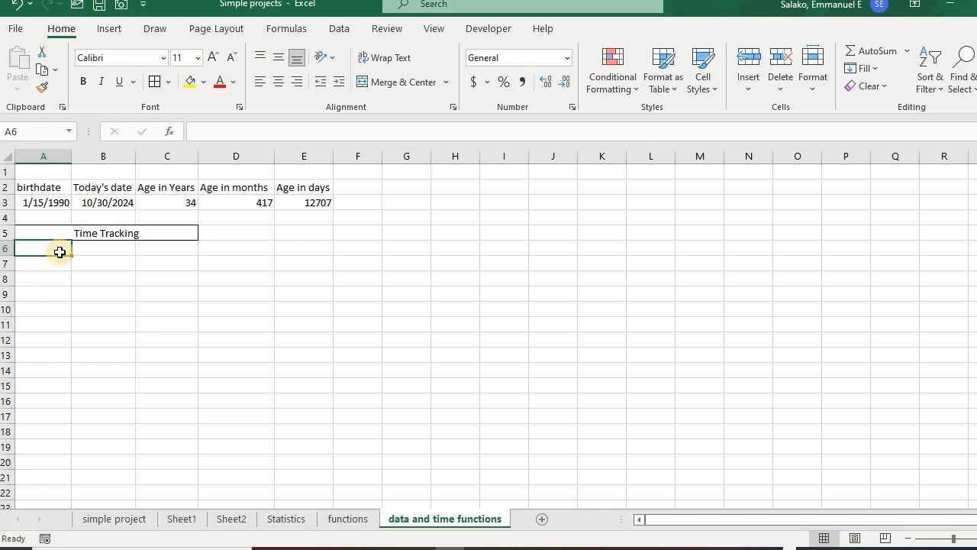
type("Task name")
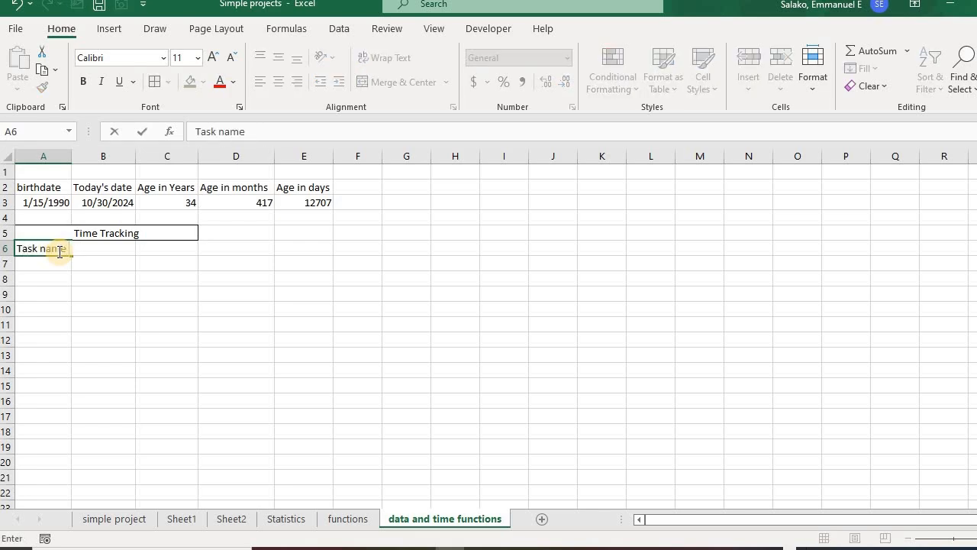
key("Return")
key("Right")
key("Up")
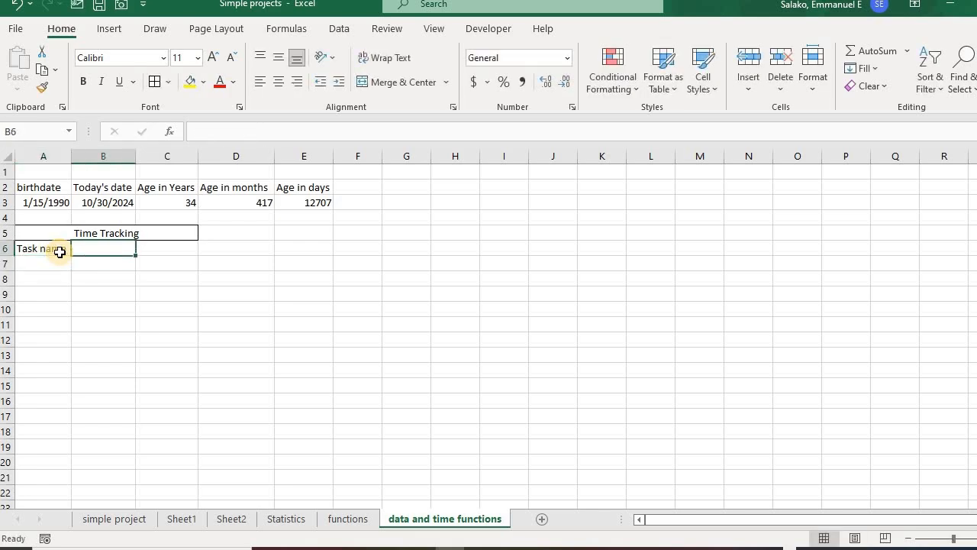
key("Right")
key("Left")
key("Left")
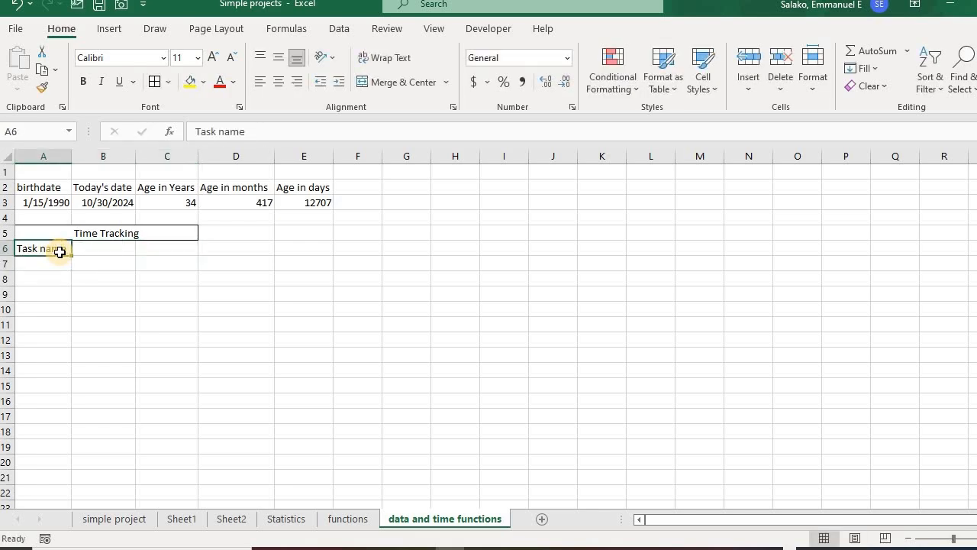
type("Star")
key("ctrl+z")
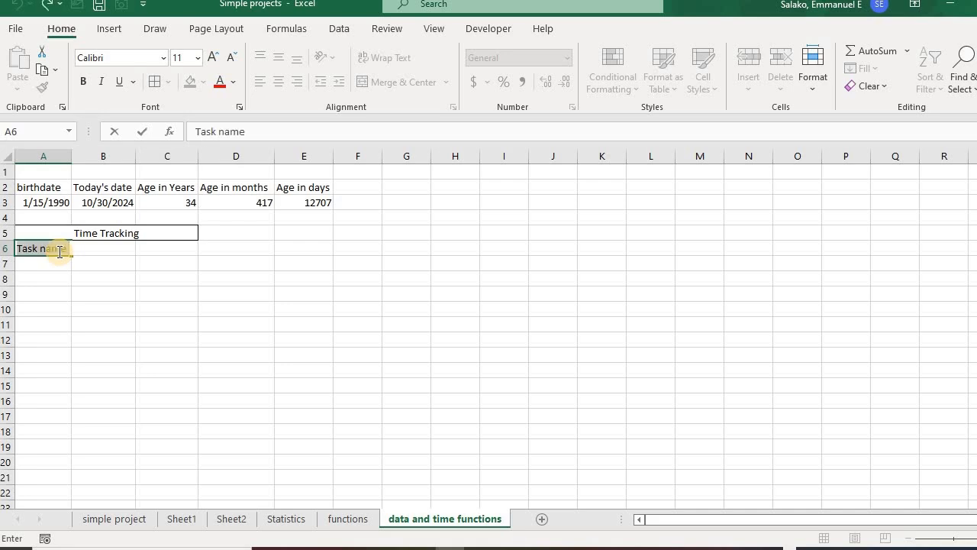
Step: Enter the column header "Start Time" in B6, beside the Task name header
key("Right")
type("Start")
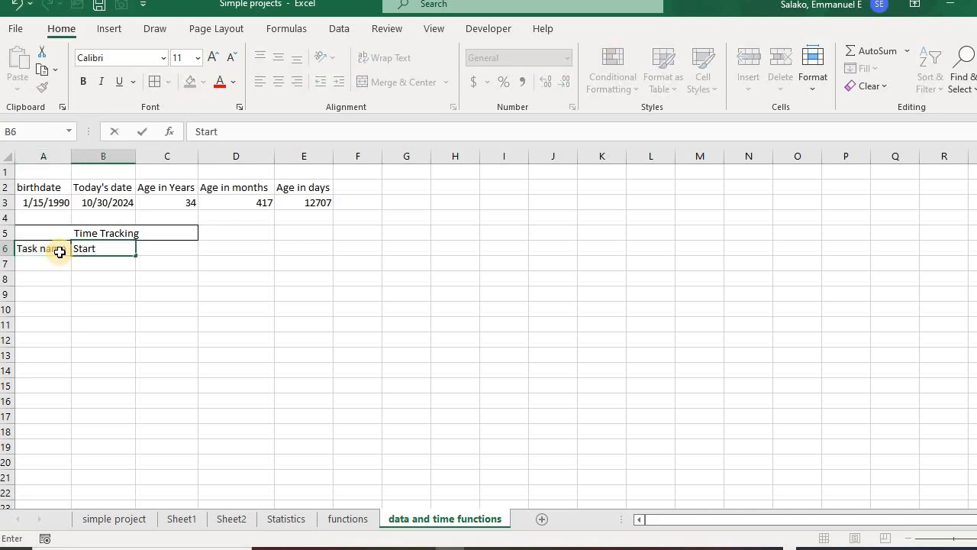
type(" Time")
key("Right")
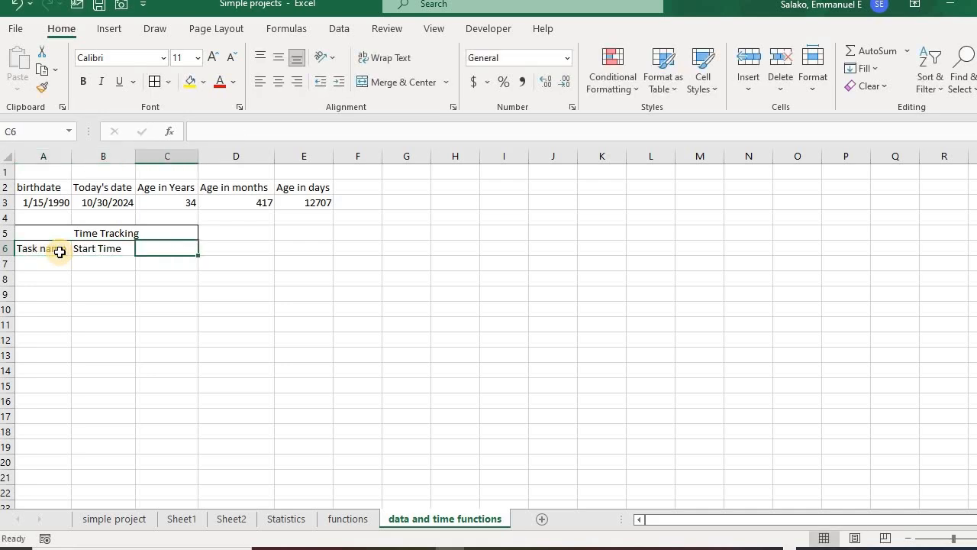
Step: Enter the column headers "End time" in C6 and "Duration" in D6
type("End time")
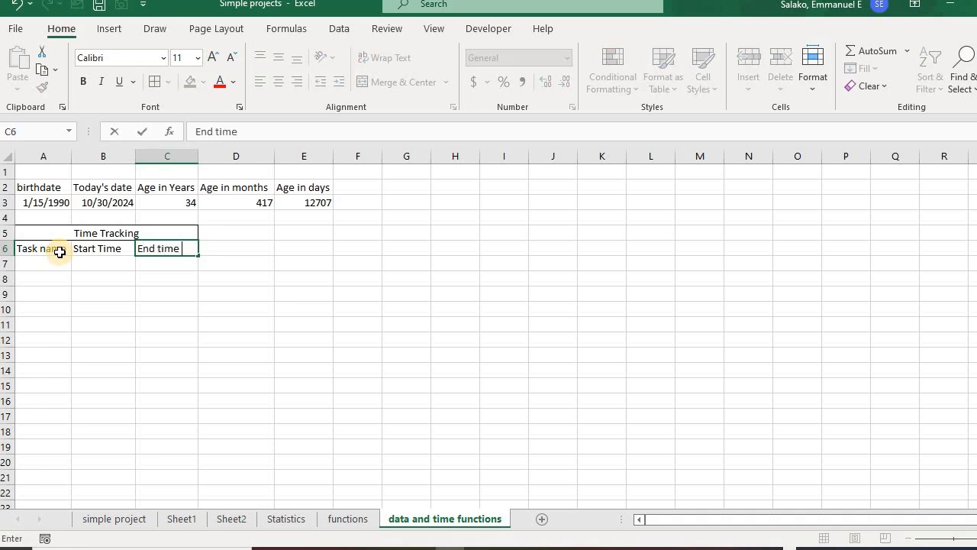
key("Return")
key("Up")
key("Right")
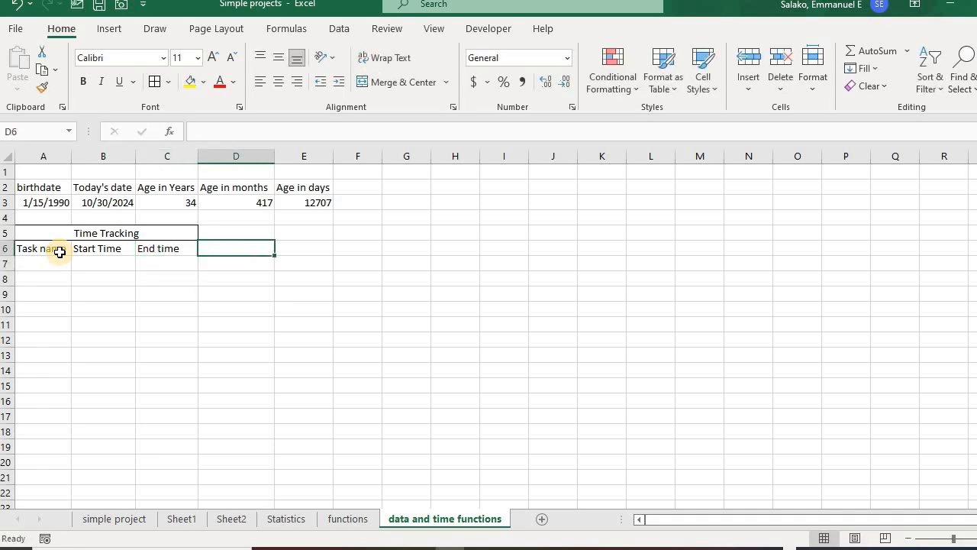
type("Duratio")
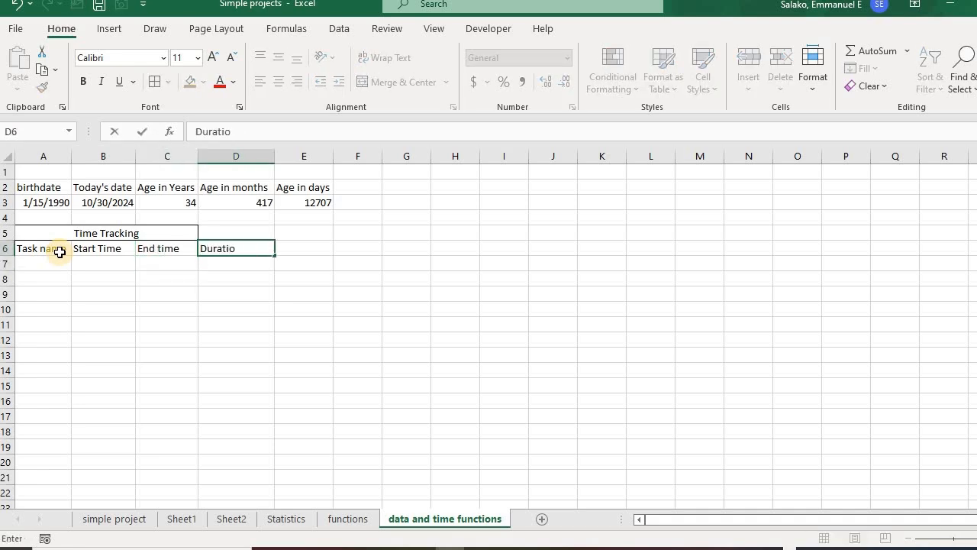
type("n")
key("Return")
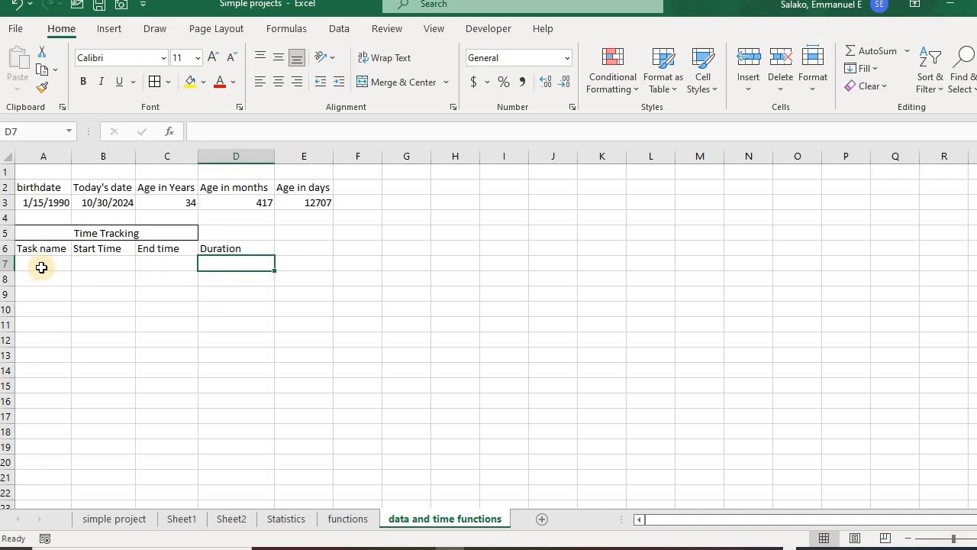
Step: Enter the task name "Scrapping" in A7, under the Task name header
left_click(41, 268)
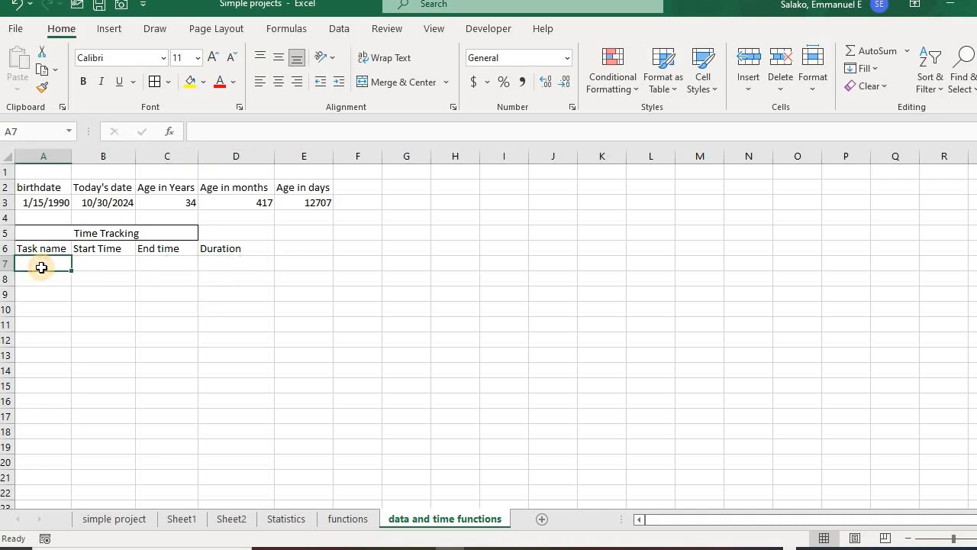
type("Scrap")
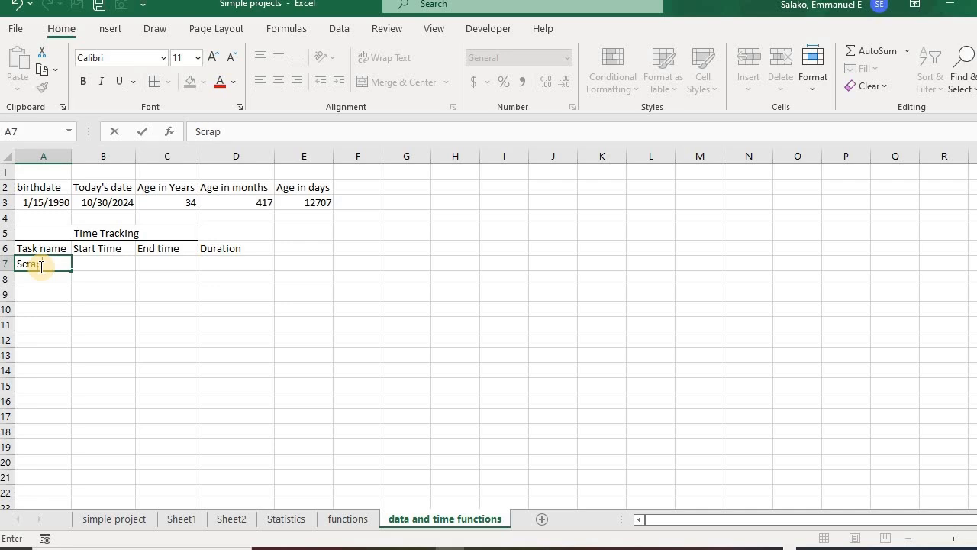
type("pingj")
key("Up")
key("Right")
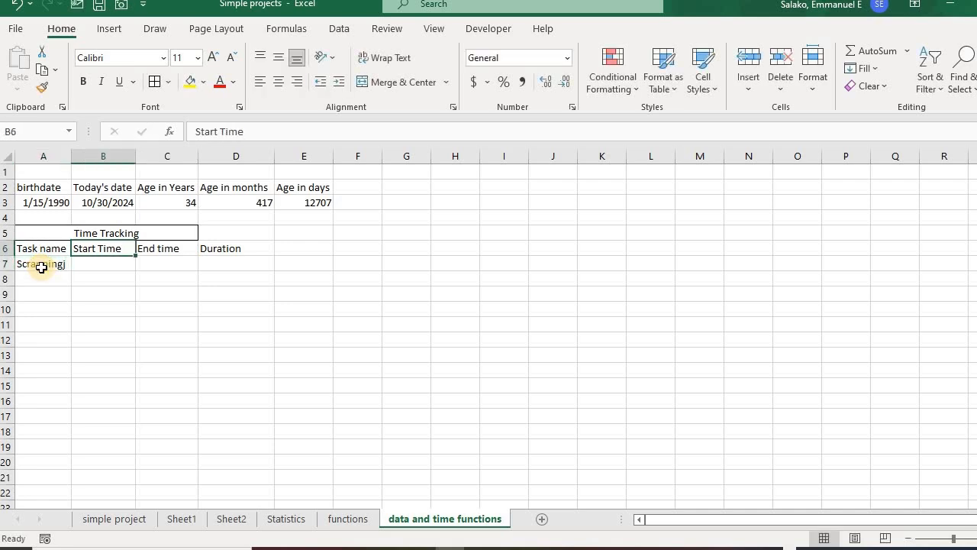
key("Down")
left_click(42, 268)
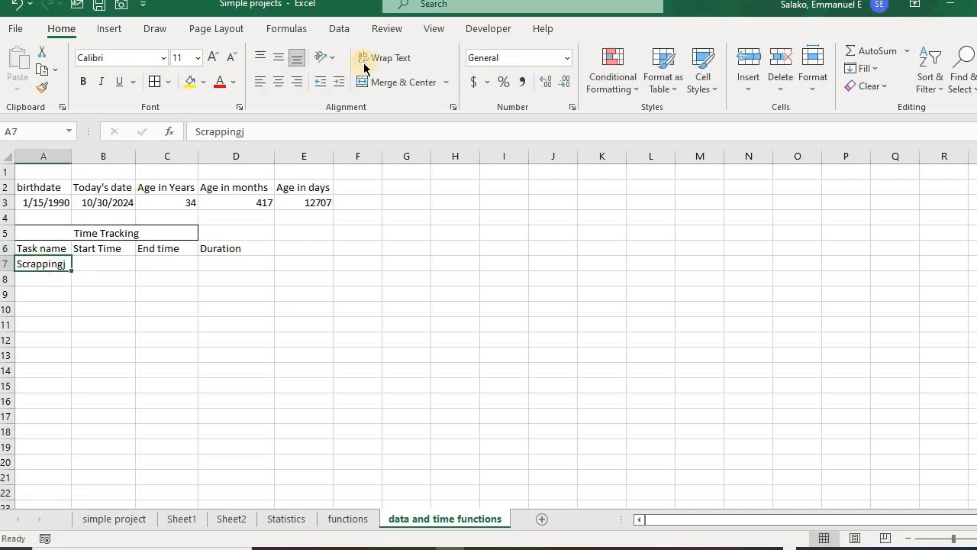
left_click(301, 128)
key("BackSpace")
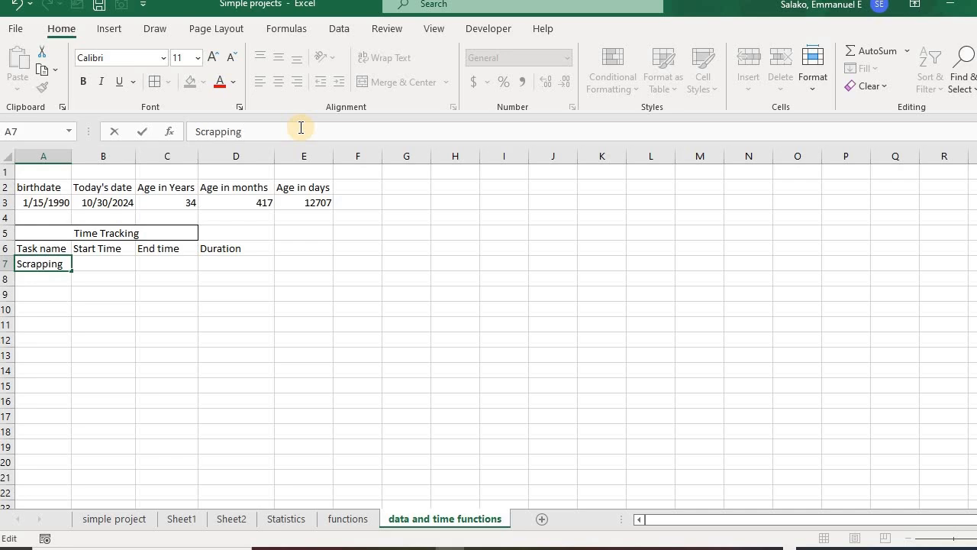
key("Return")
Step: Enter the formula =NOW() in B7 as the start time of the Scrapping task
key("Up")
key("Right")
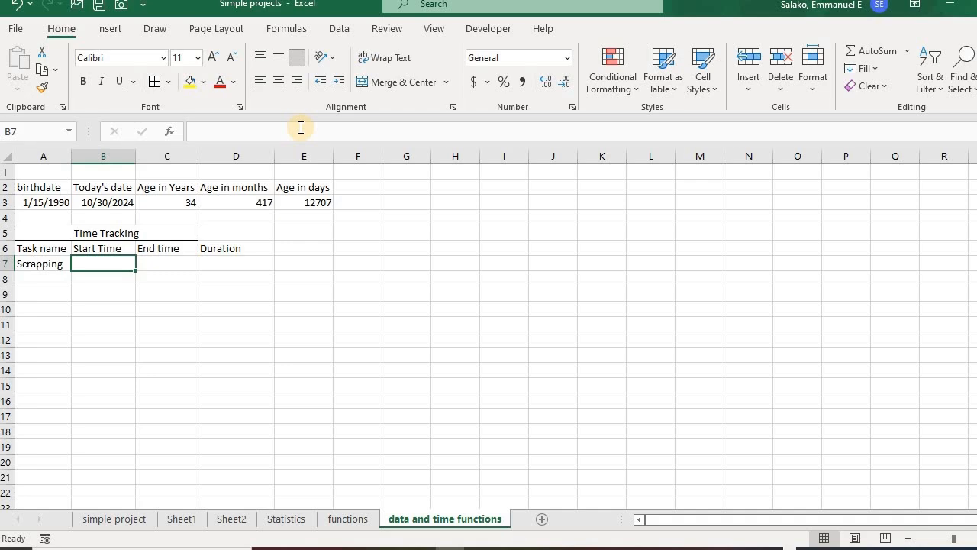
type("=")
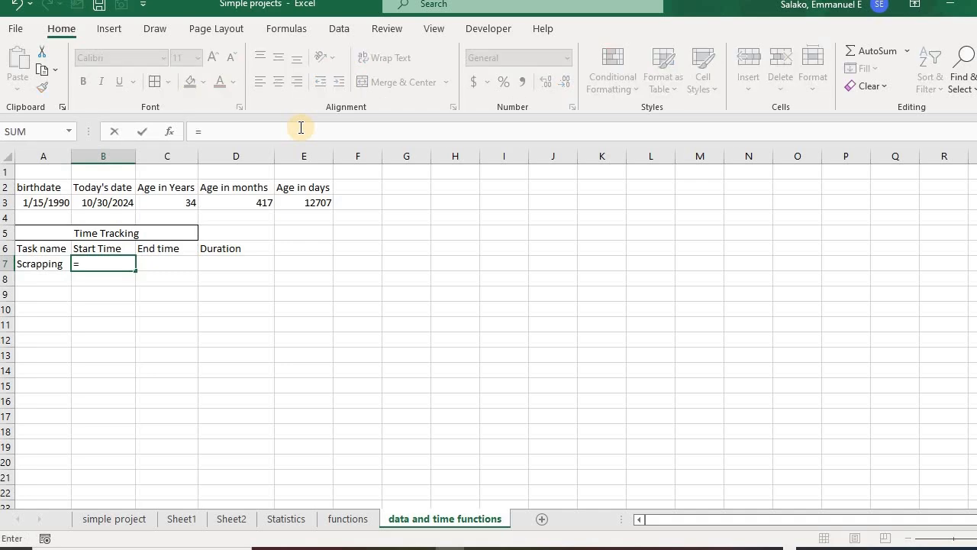
type("now")
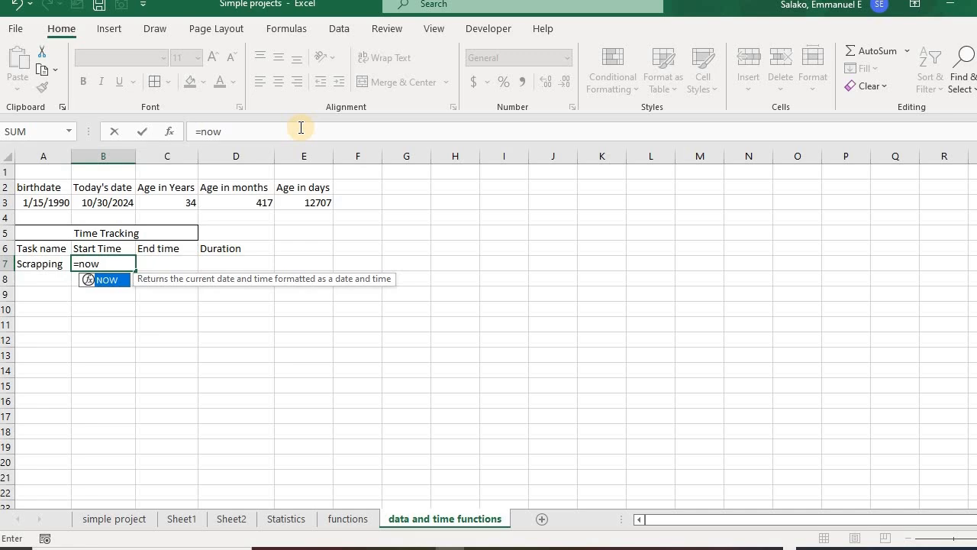
key("Tab")
type(")")
key("Return")
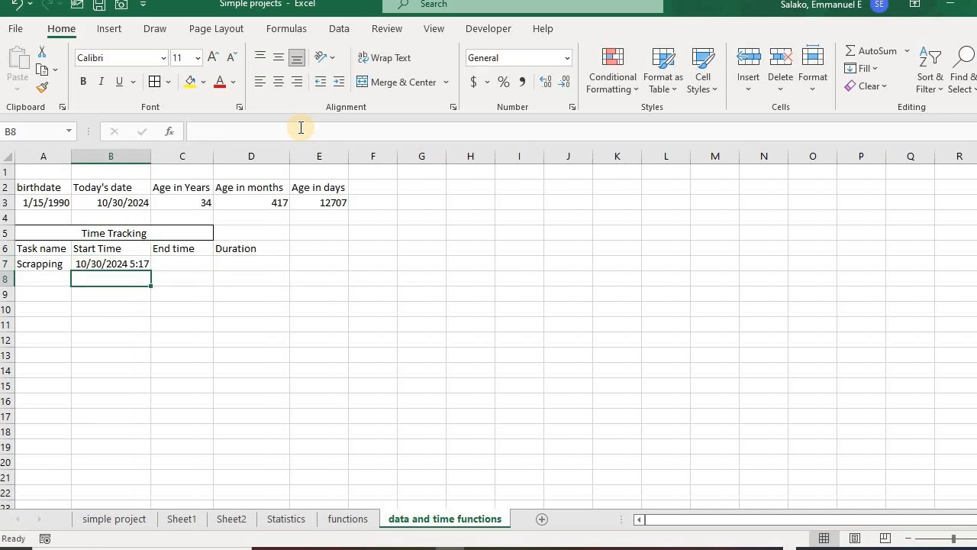
Step: Enter 10/30/2024 5:20 in C7 as the end time of the Scrapping task
left_click(166, 263)
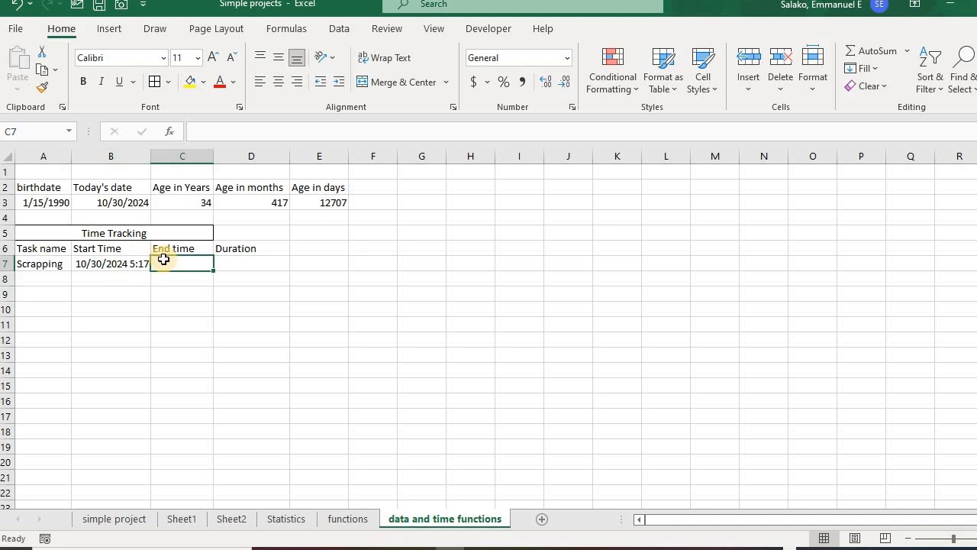
type("10/30")
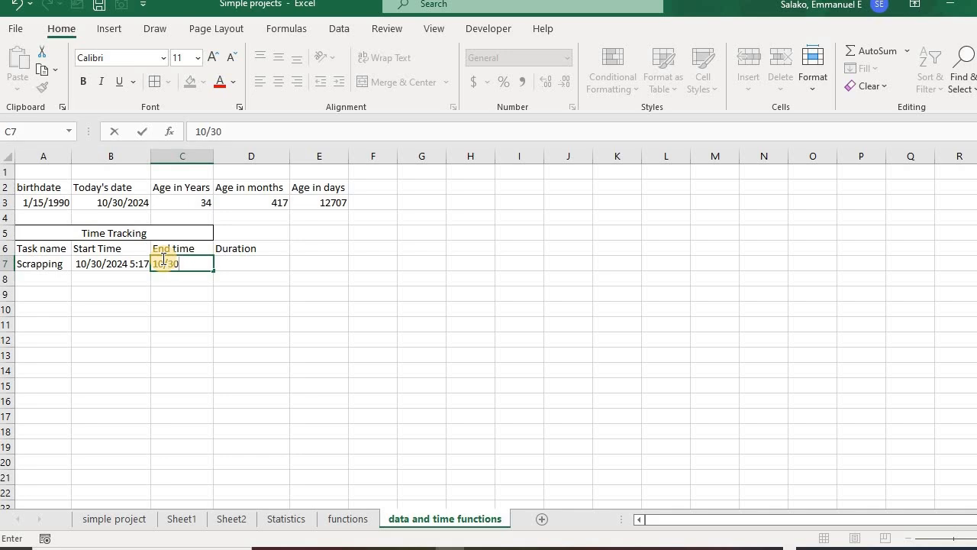
type("/2024 5:20")
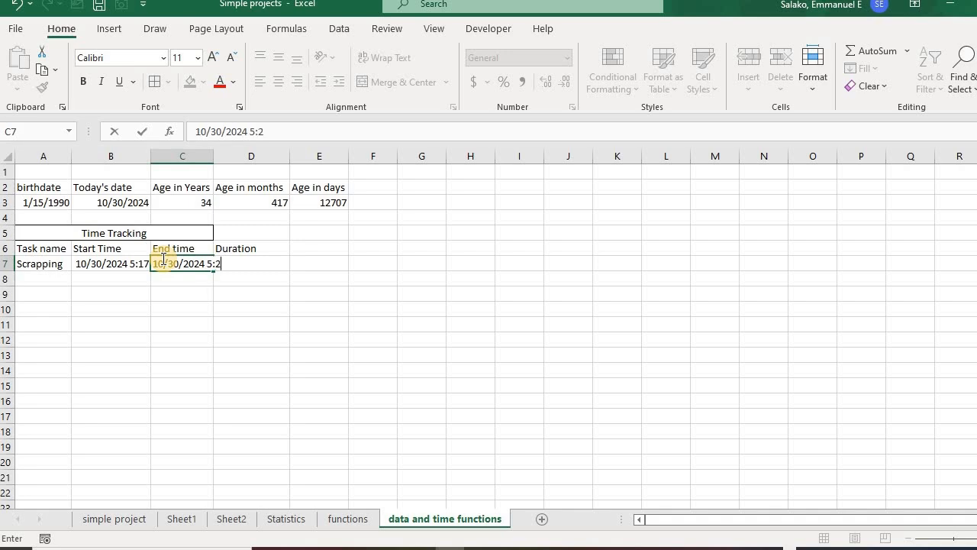
key("Return")
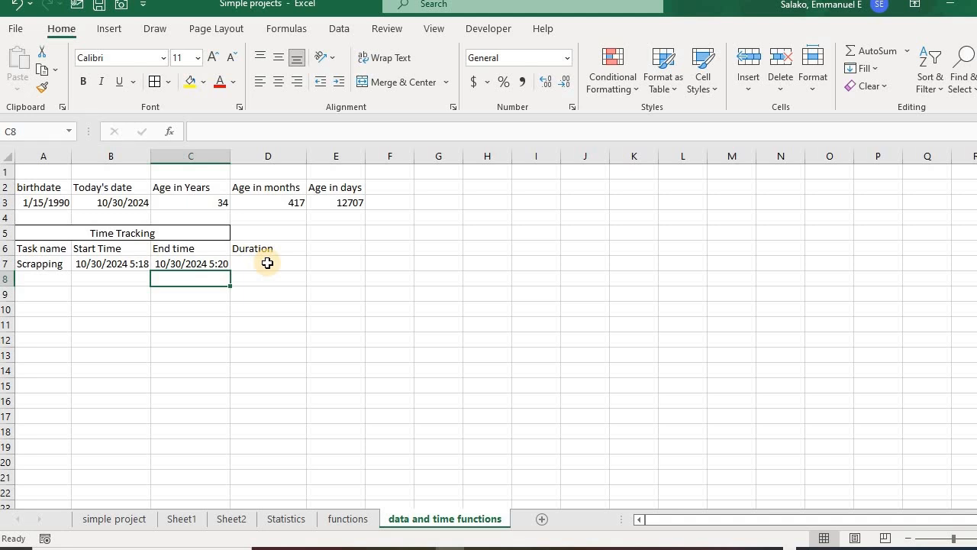
type("=")
key("BackSpace")
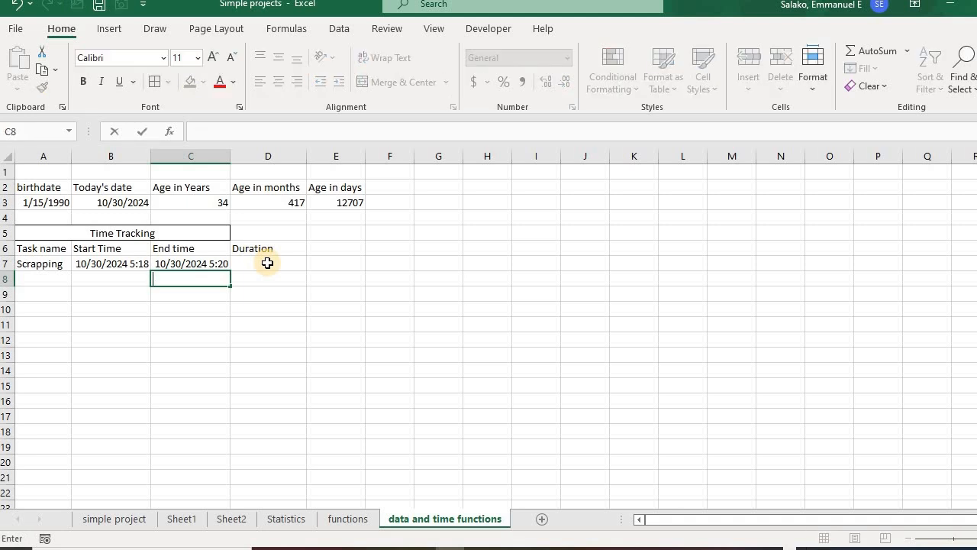
key("Up")
Step: Calculate the Scrapping task's duration in D7 with the formula =(C7-B7)
left_click(268, 263)
type("=")
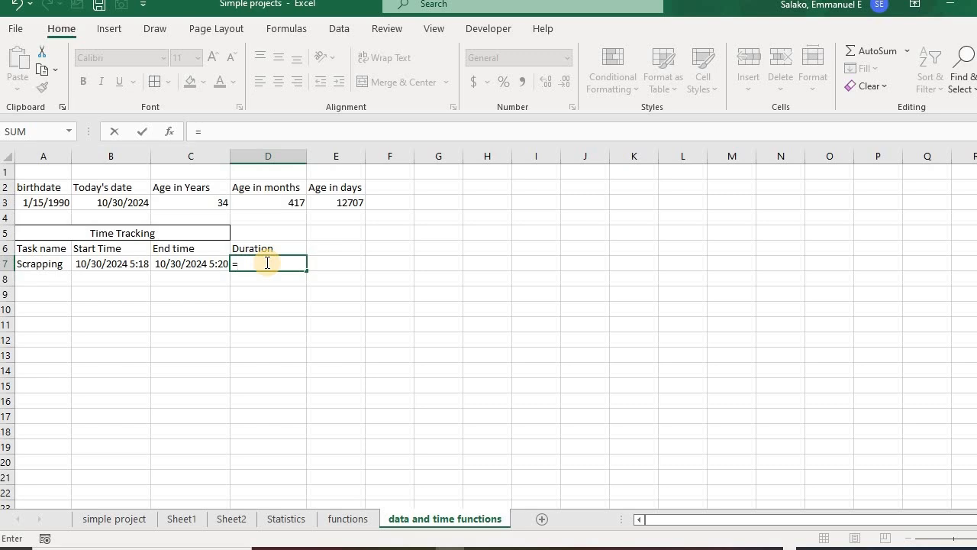
type("(")
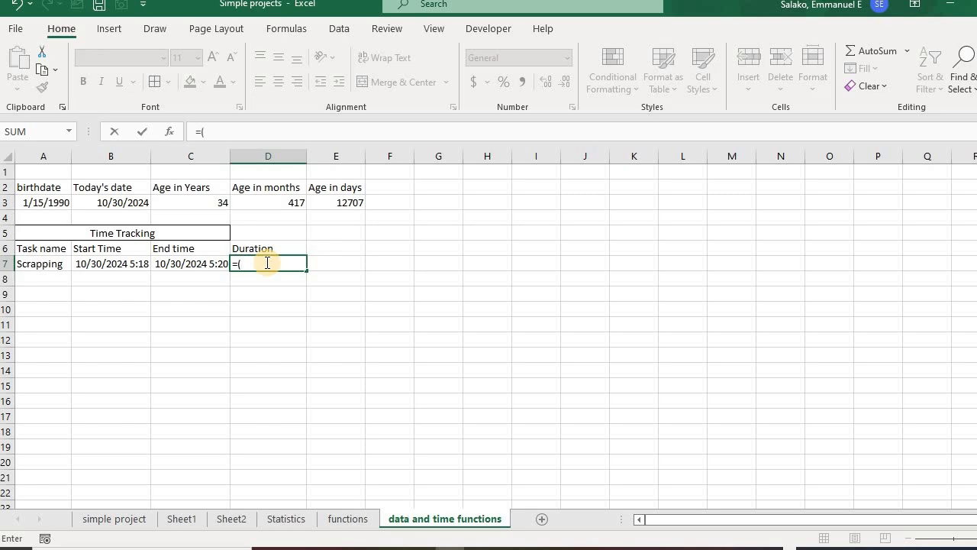
left_click(211, 268)
type("-")
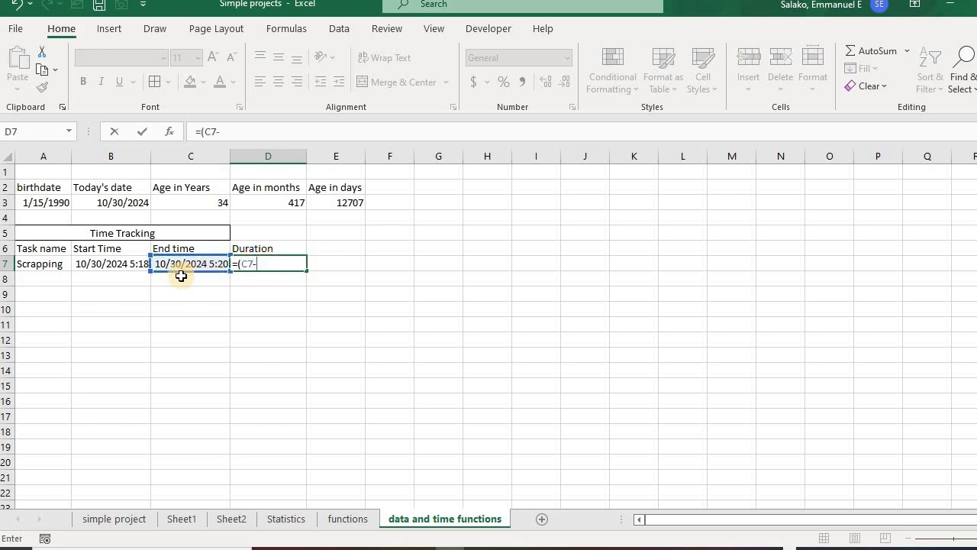
left_click(128, 264)
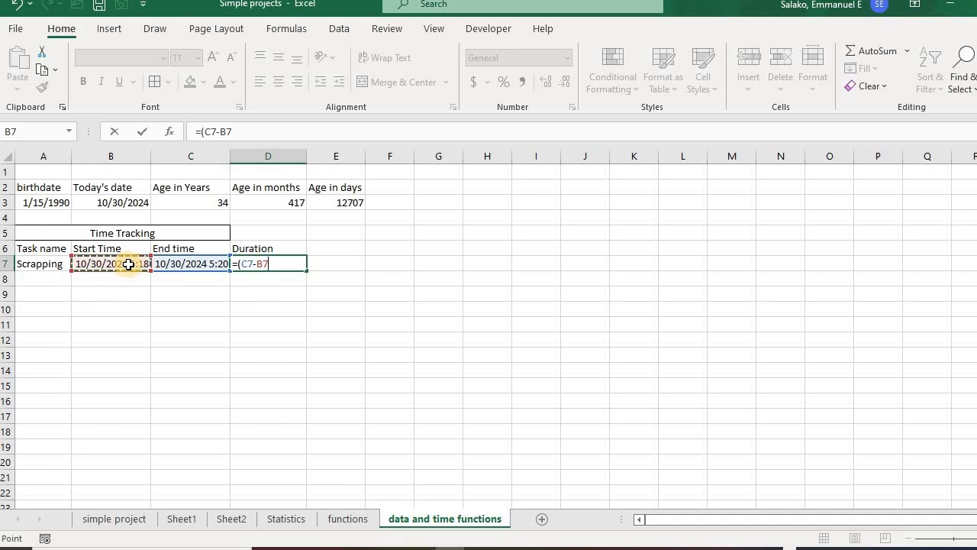
type(")")
key("Return")
Step: Convert the duration in D7 to hours by extending its formula to =(C7-B7)*24
left_click(288, 265)
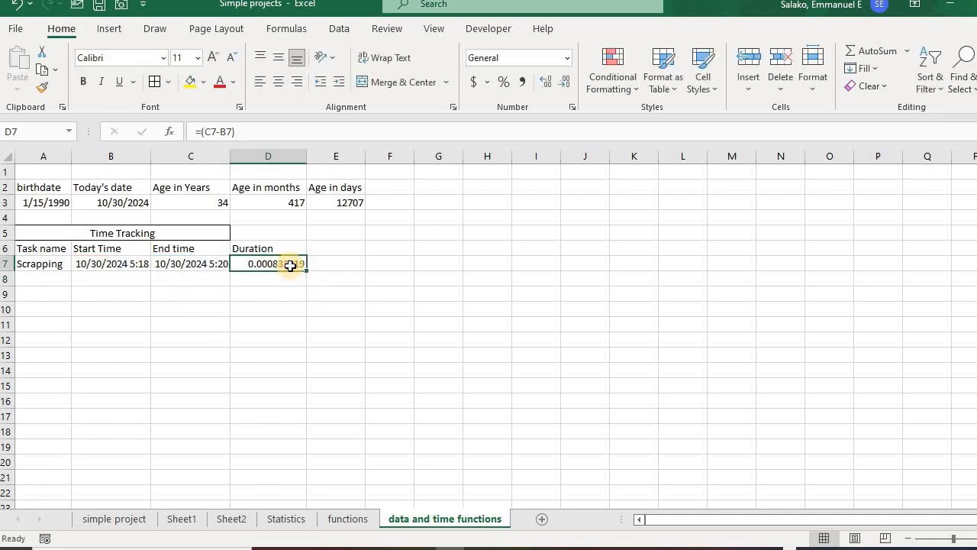
left_click(248, 132)
type("*")
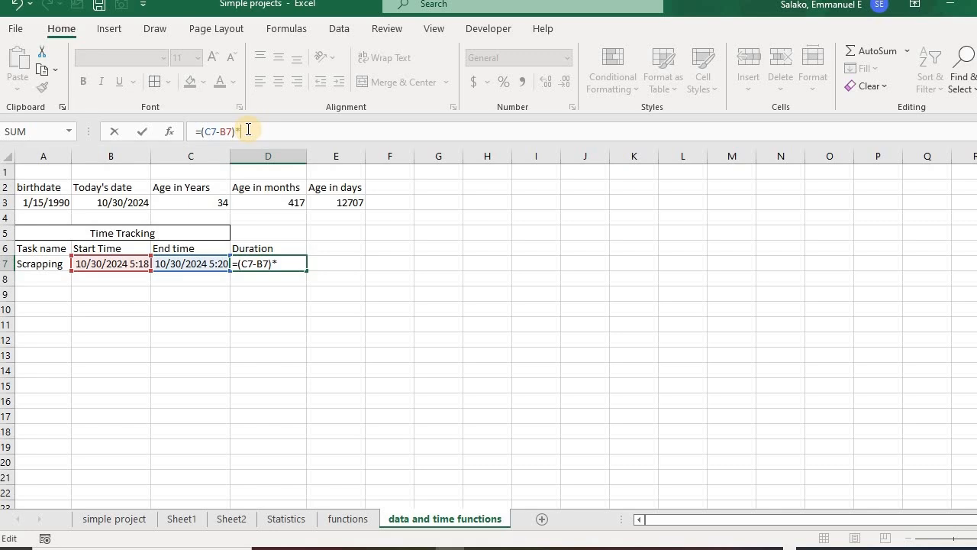
type("24")
key("Return")
Step: Adjust the number format of the duration in D7 to show two decimal places
left_click(294, 264)
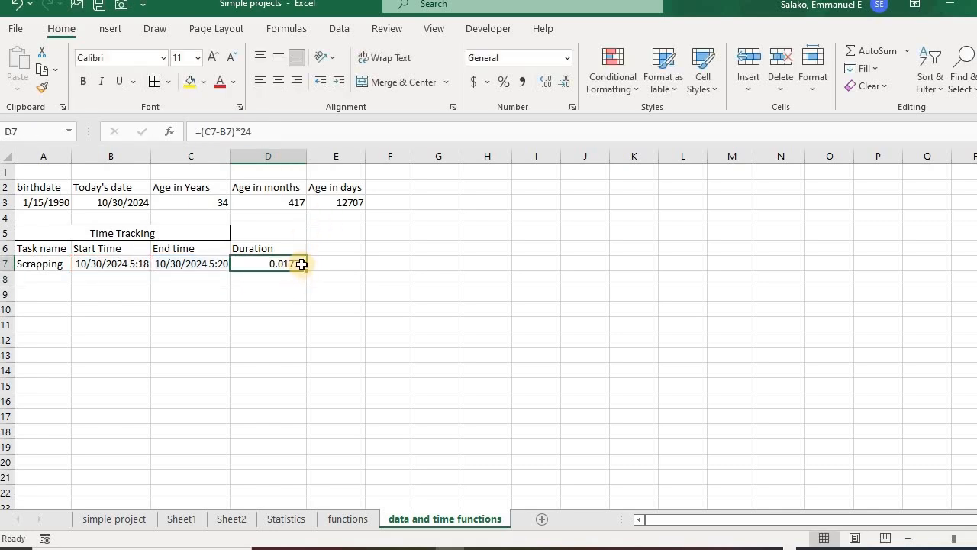
left_click(563, 84)
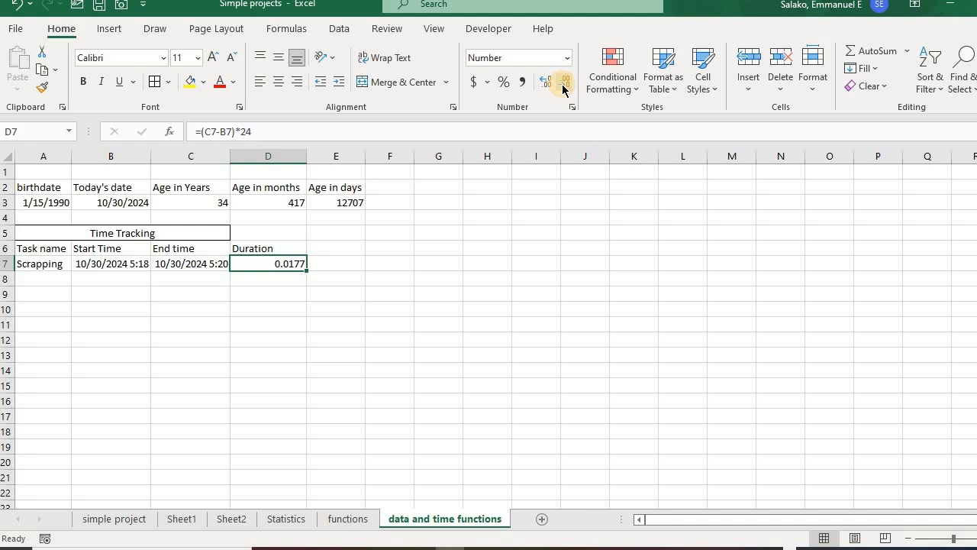
left_click(545, 84)
left_click(559, 89)
left_click(560, 86)
left_click(559, 86)
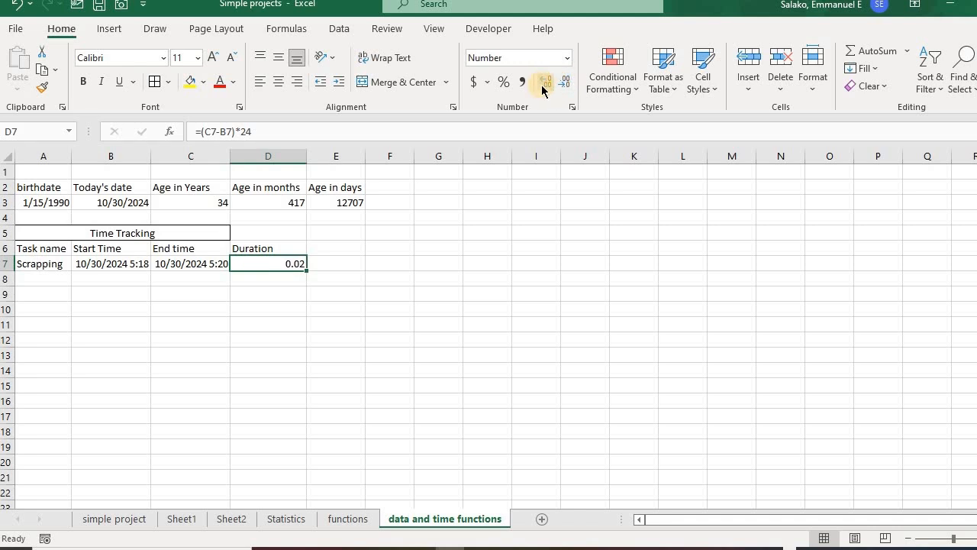
left_click(543, 90)
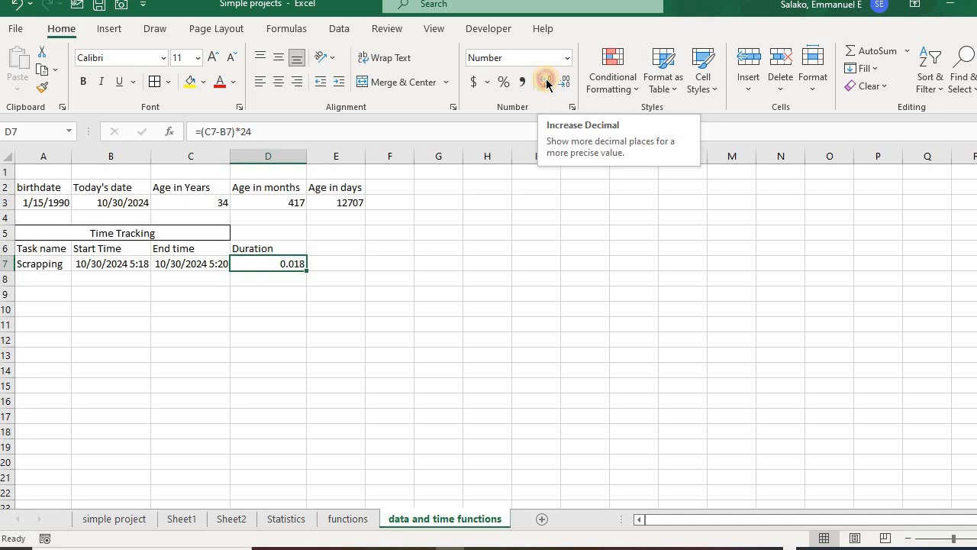
left_click(547, 84)
left_click(558, 84)
left_click(558, 84)
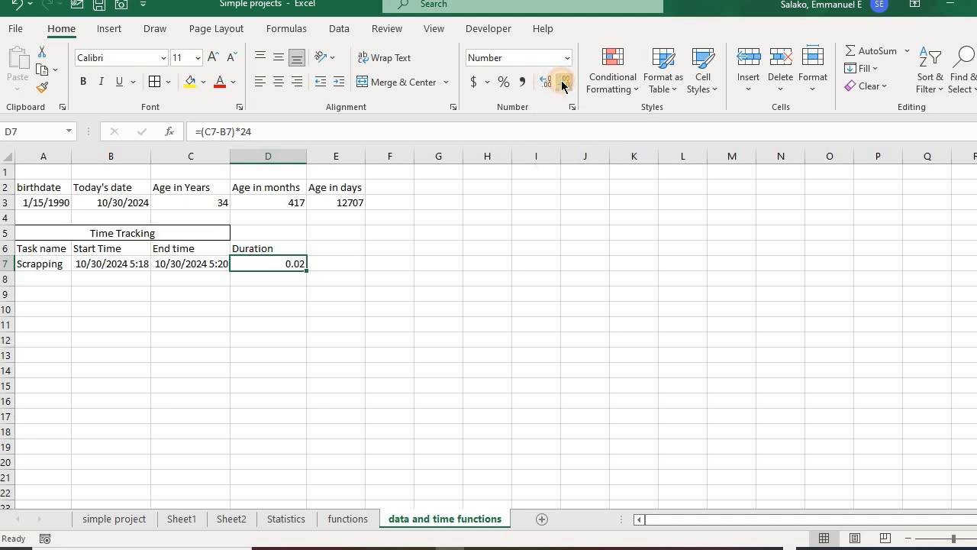
left_click(558, 84)
left_click(547, 83)
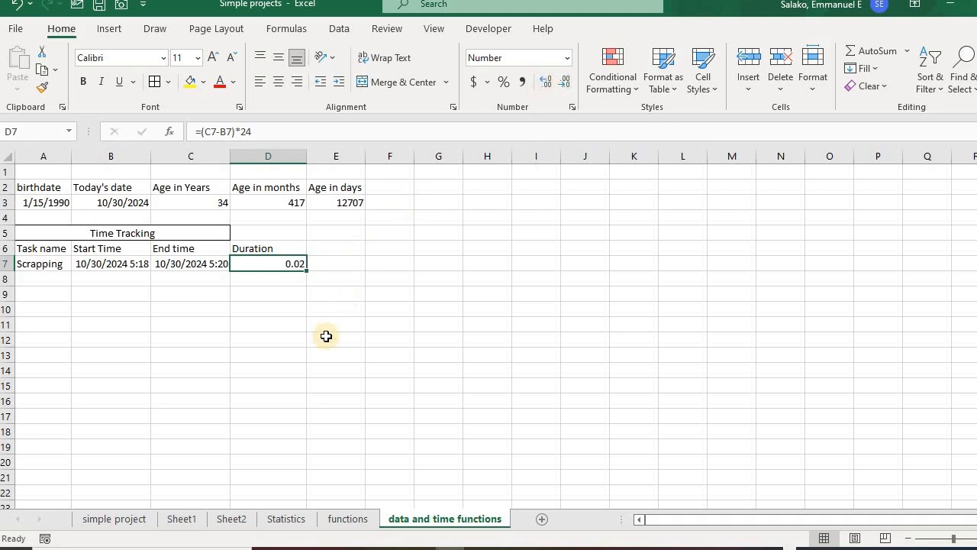
left_click(313, 314)
left_click(288, 266)
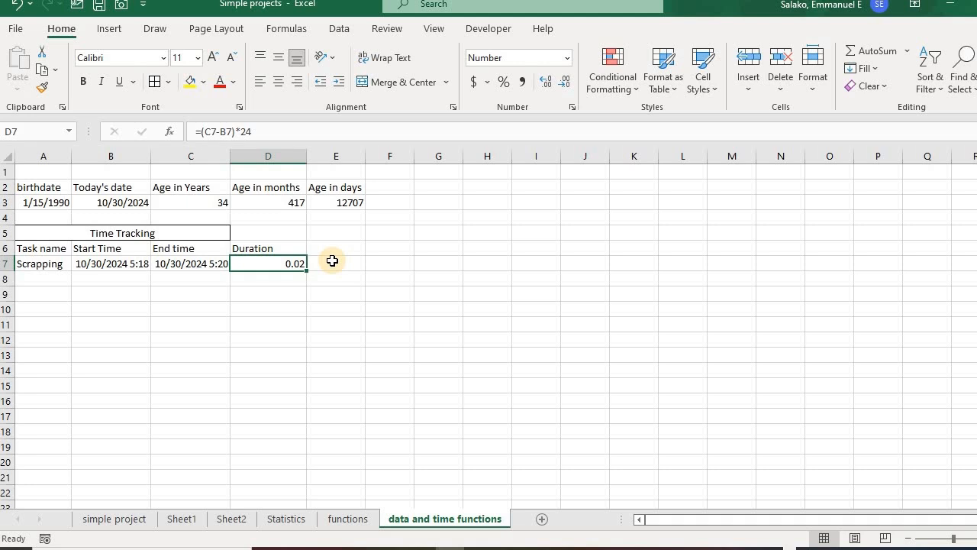
Step: Enter the title "Document Expiration Tracker" in A10, below the time tracking table
left_click(49, 308)
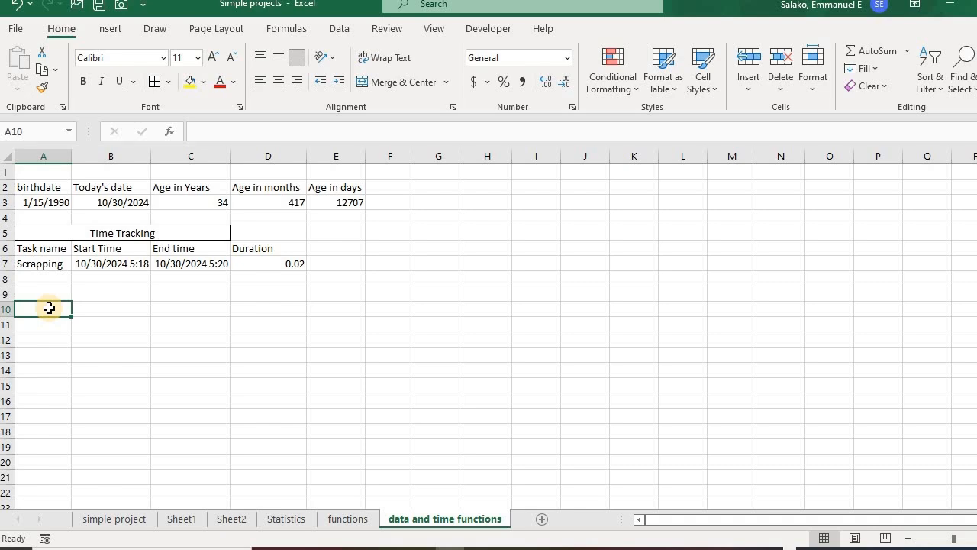
type("Document")
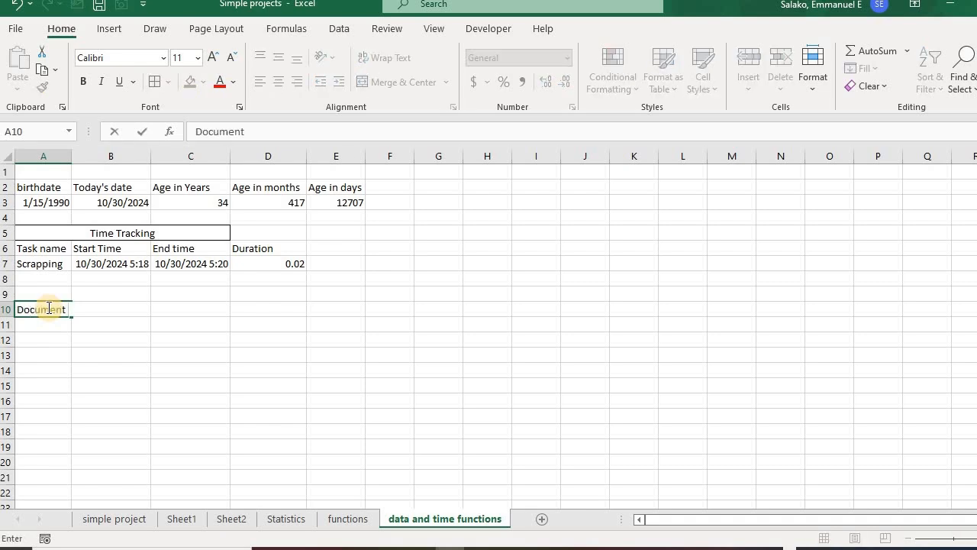
type(" Ex")
type("pure")
key("BackSpace")
key("BackSpace")
key("BackSpace")
type("iration Tracker")
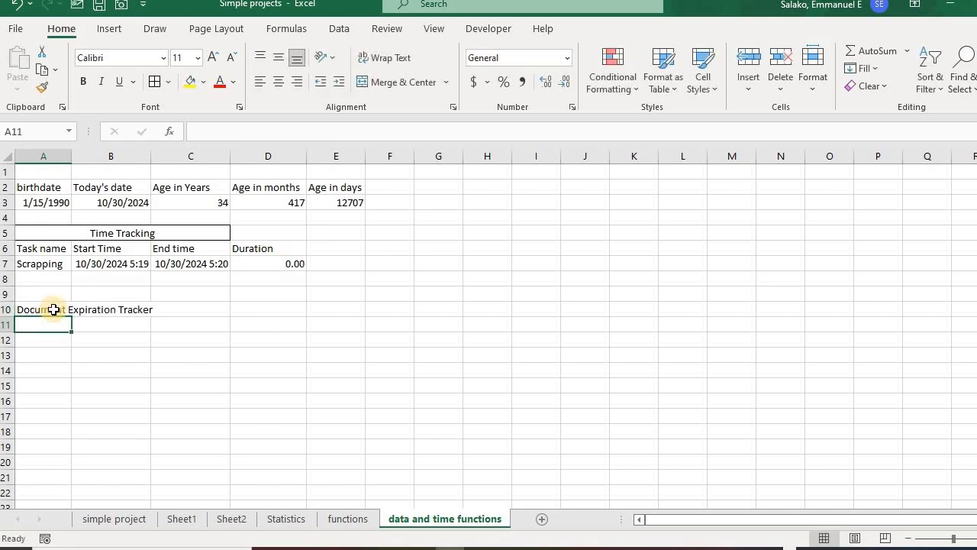
Step: Merge and center the Document Expiration Tracker title across A10:C10
left_click(57, 309)
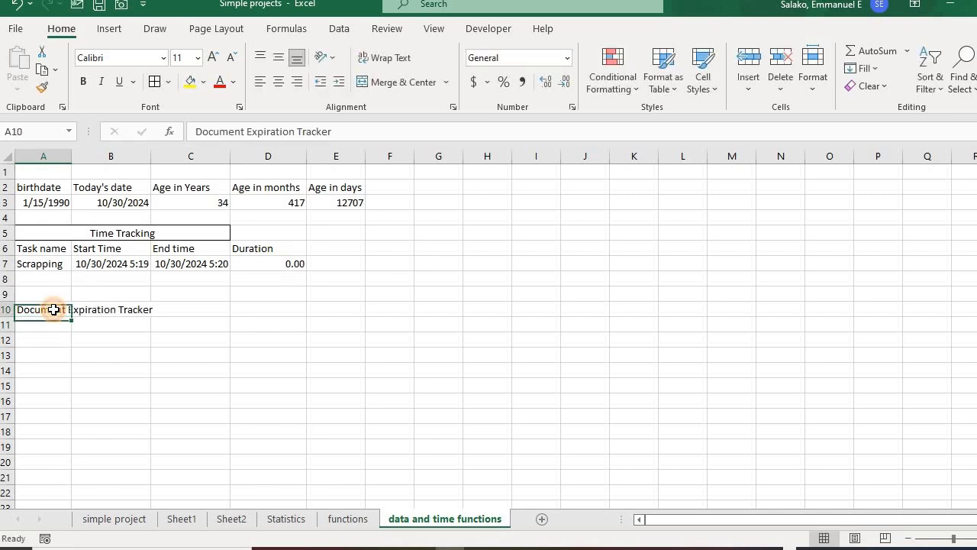
left_click_drag(171, 313, 61, 312)
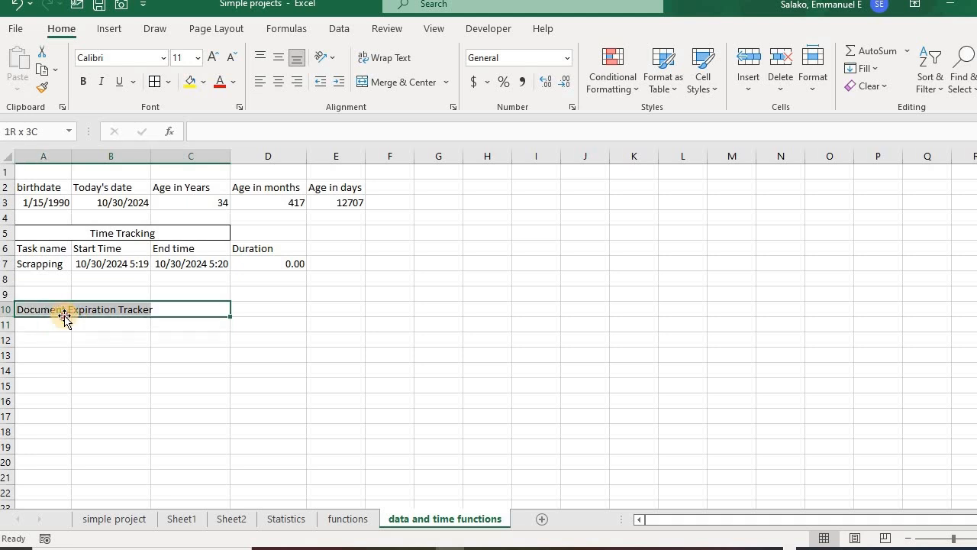
left_click(404, 81)
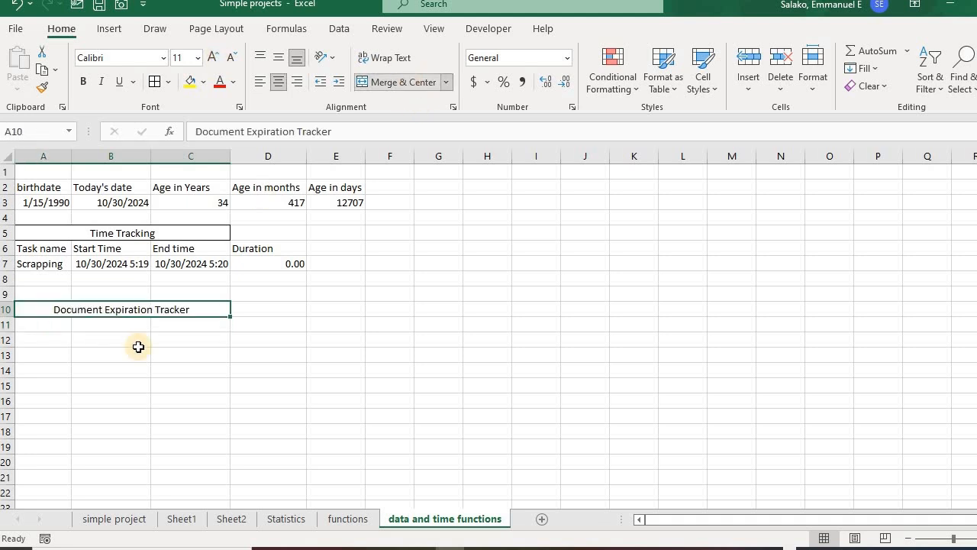
Step: Enter the document name "Document X" in A11, directly below the Document Expiration Tracker title
left_click(53, 321)
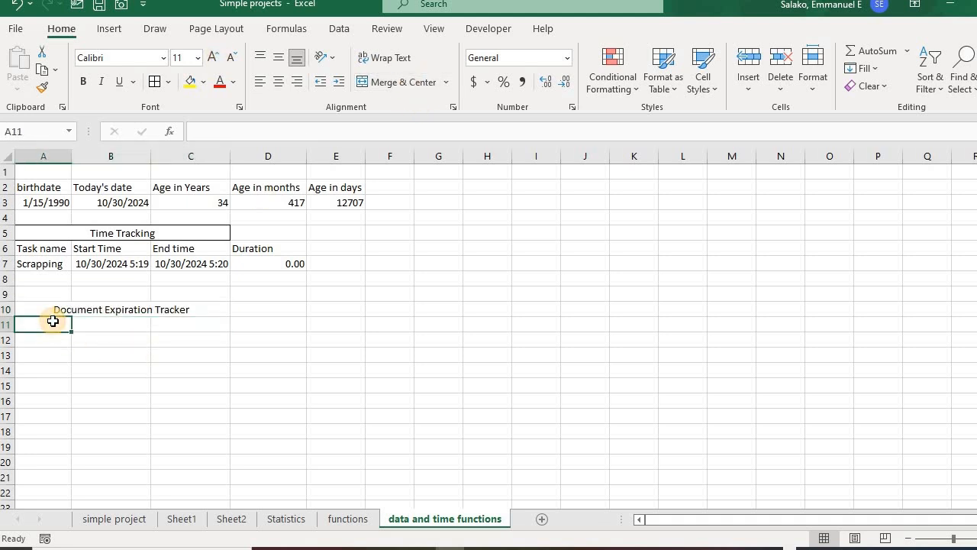
type("Document")
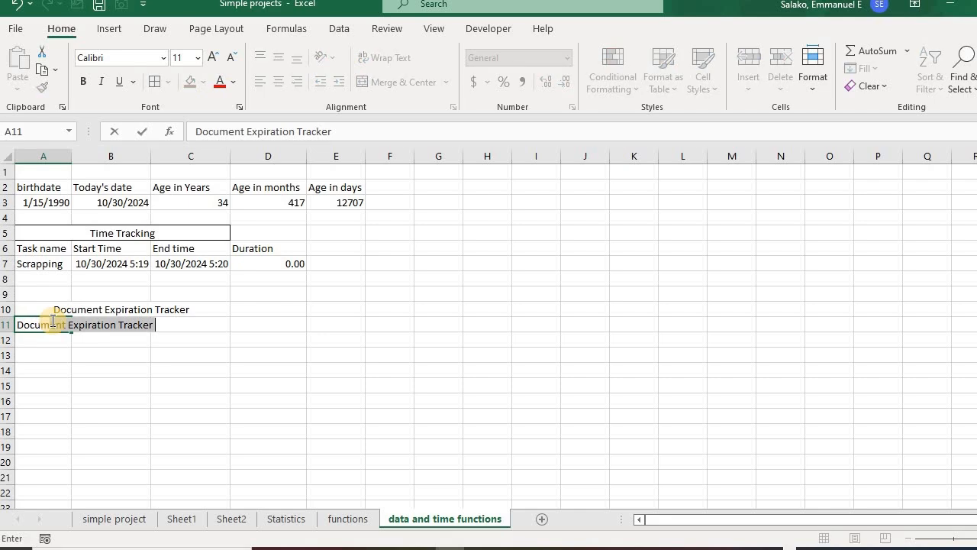
type(" X")
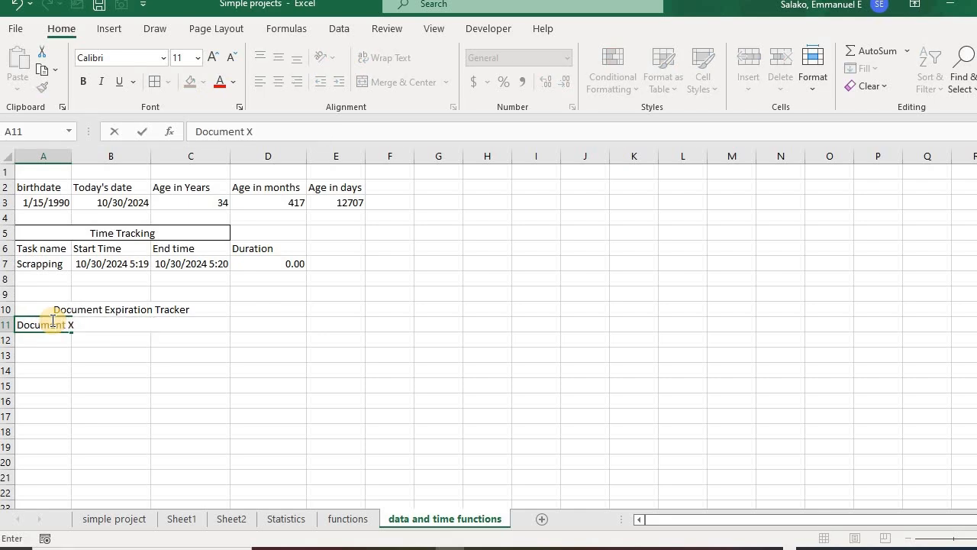
key("Tab")
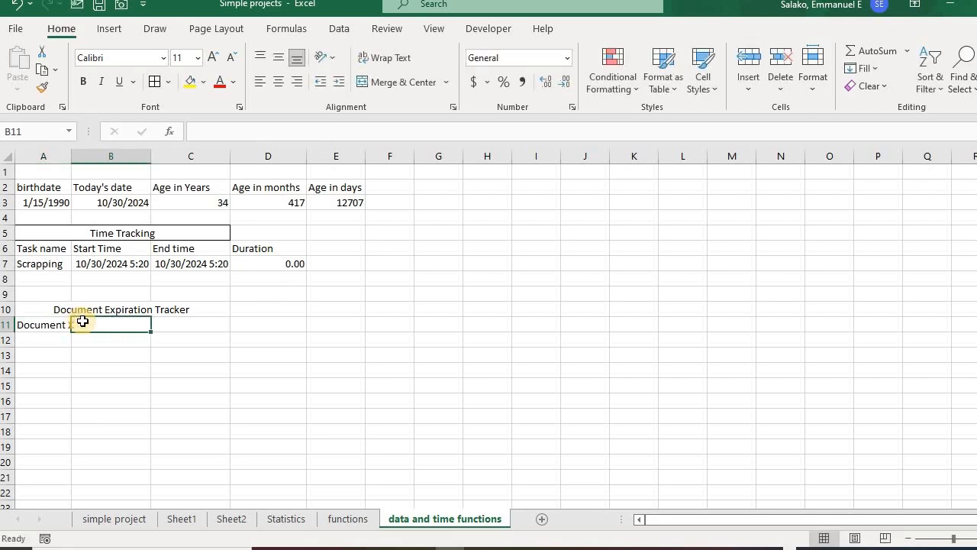
Step: Enter the expiration date 2024/12/31 for Document X in B11
type("2024")
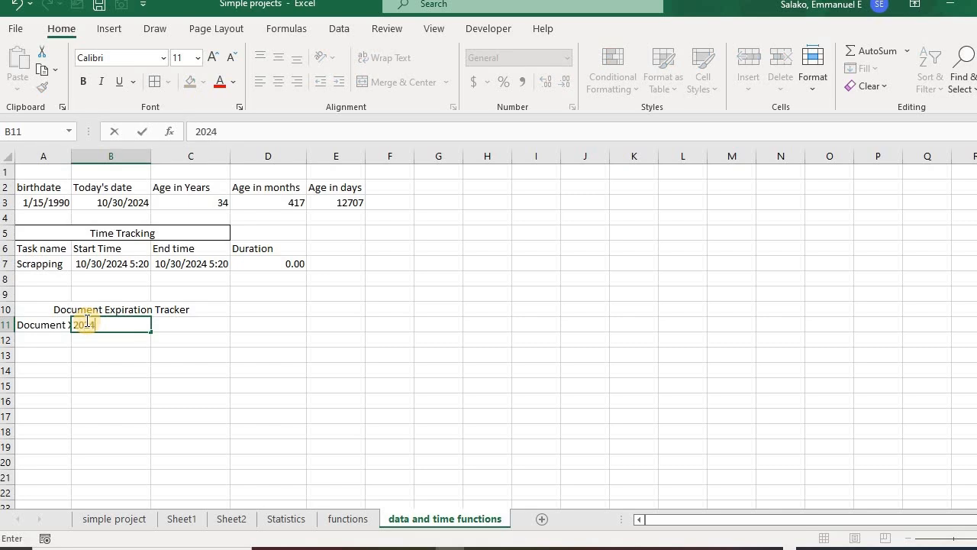
type("-12")
key("BackSpace")
key("BackSpace")
key("BackSpace")
type("/12")
type("/31")
key("Return")
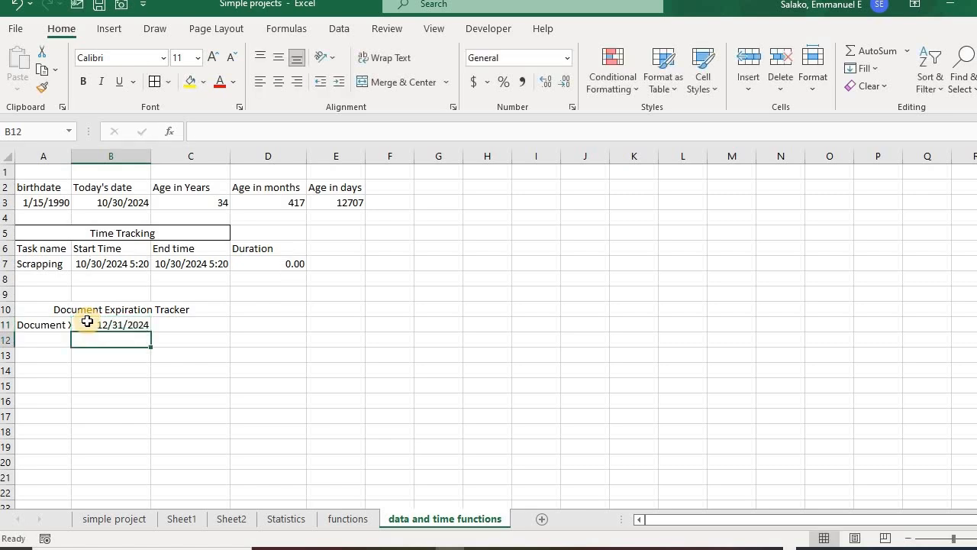
Step: Calculate the days remaining until expiration in C11 with the formula =DATEDIF(TODAY(),B11,"d")
key("Up")
key("Right")
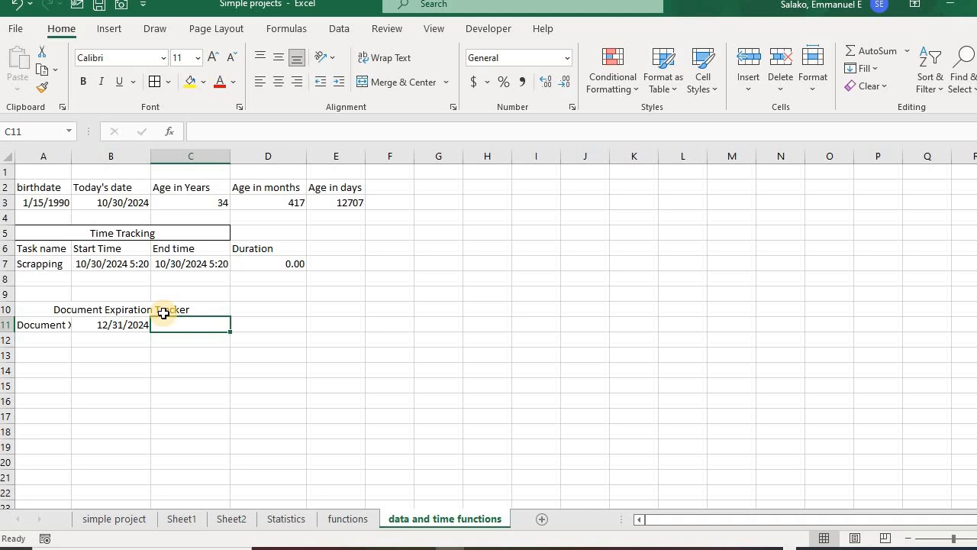
type("=d")
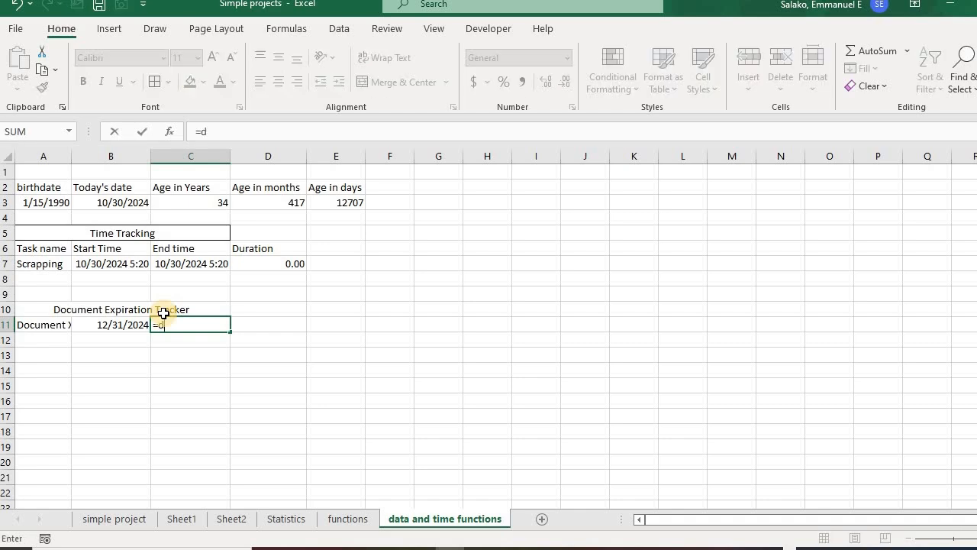
type("atedif")
key("Tab")
left_click(178, 321)
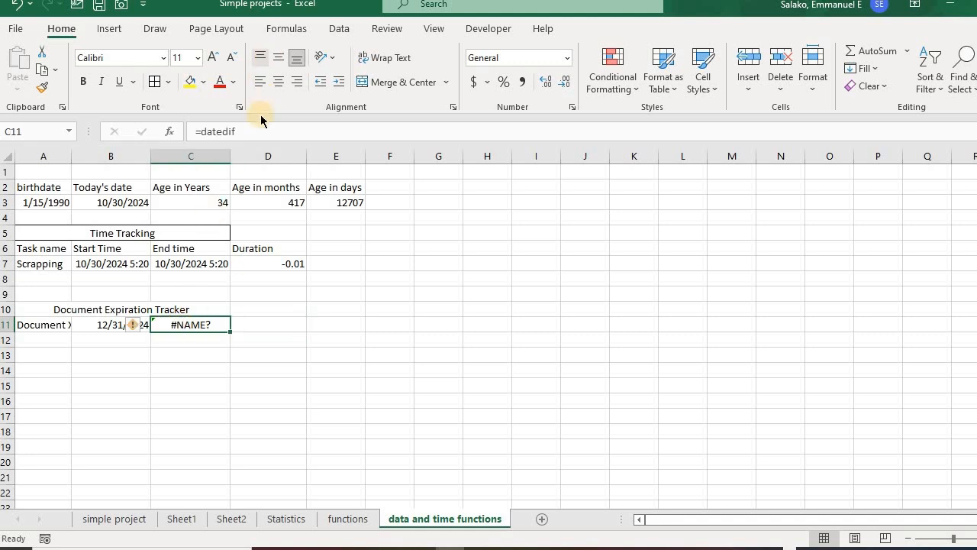
left_click(260, 131)
type("(")
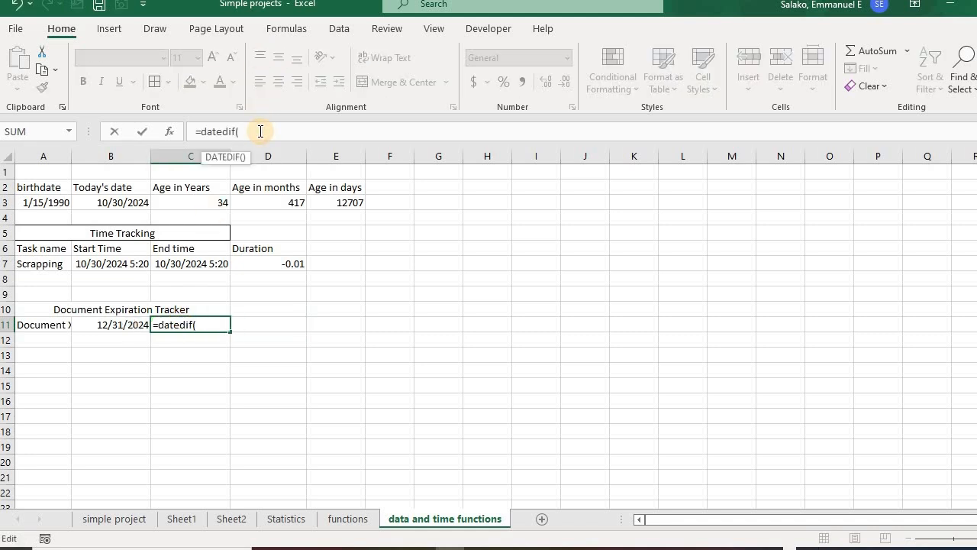
type("toda")
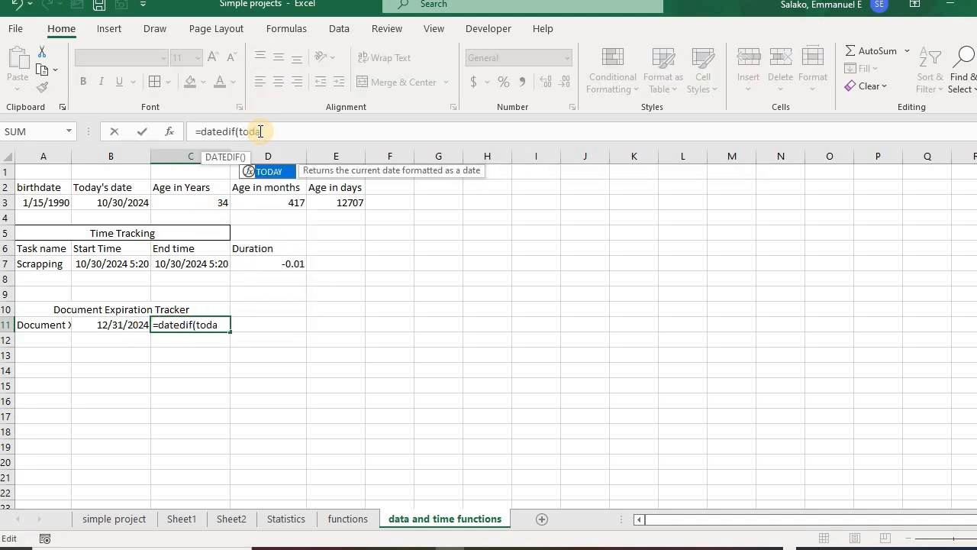
key("Tab")
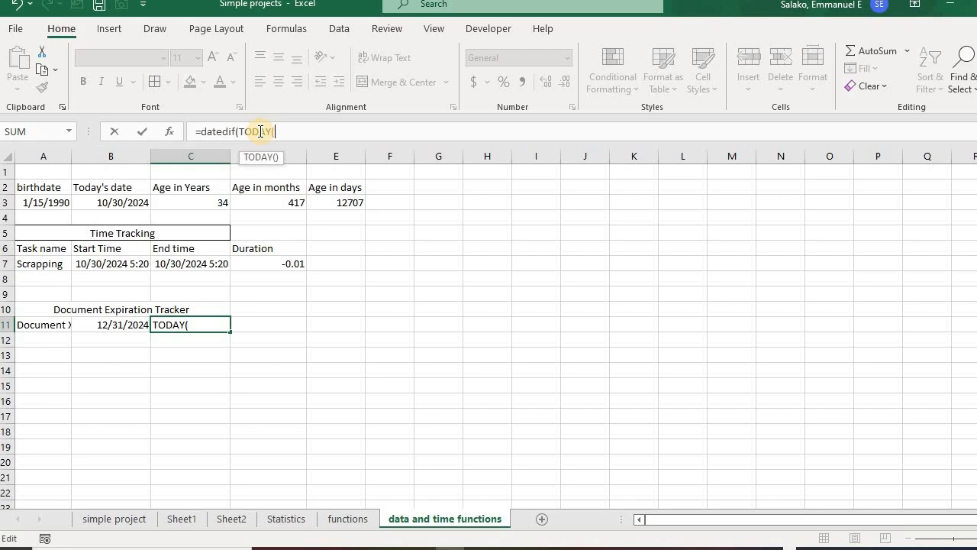
type("),")
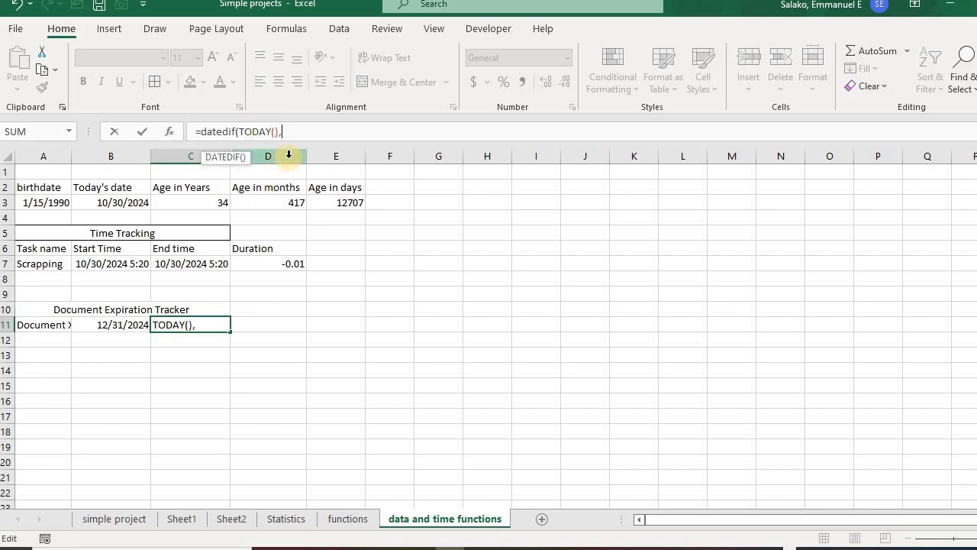
left_click(126, 327)
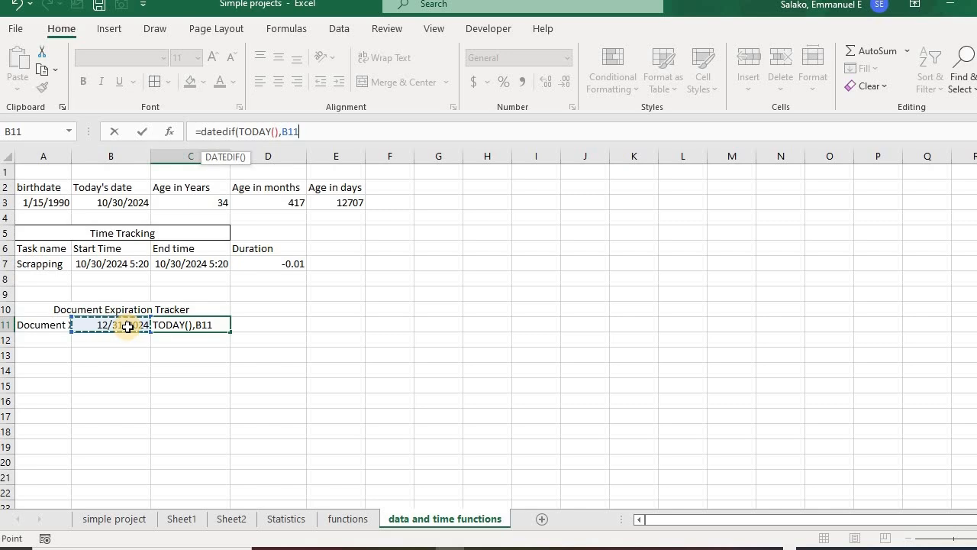
type(",\"")
key("BackSpace")
type("\"d\")")
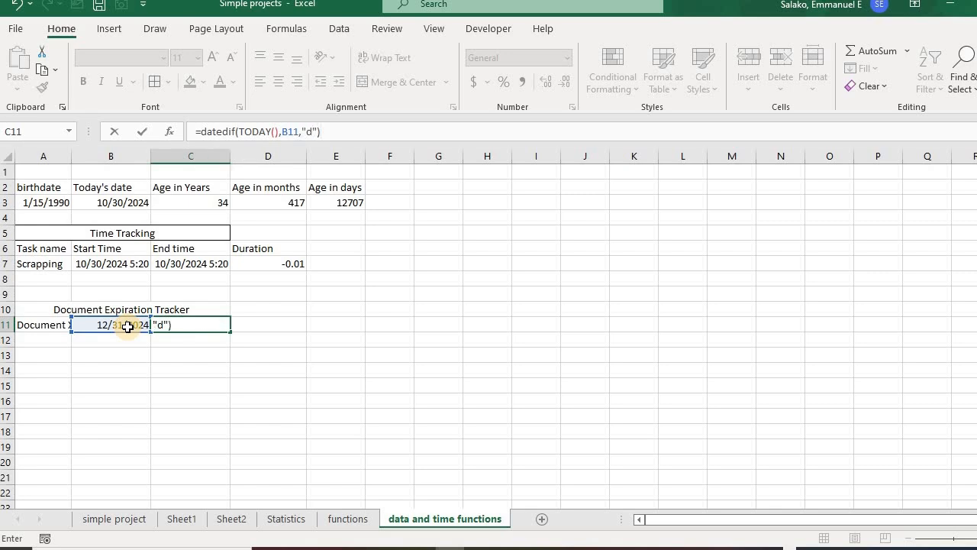
key("Return")
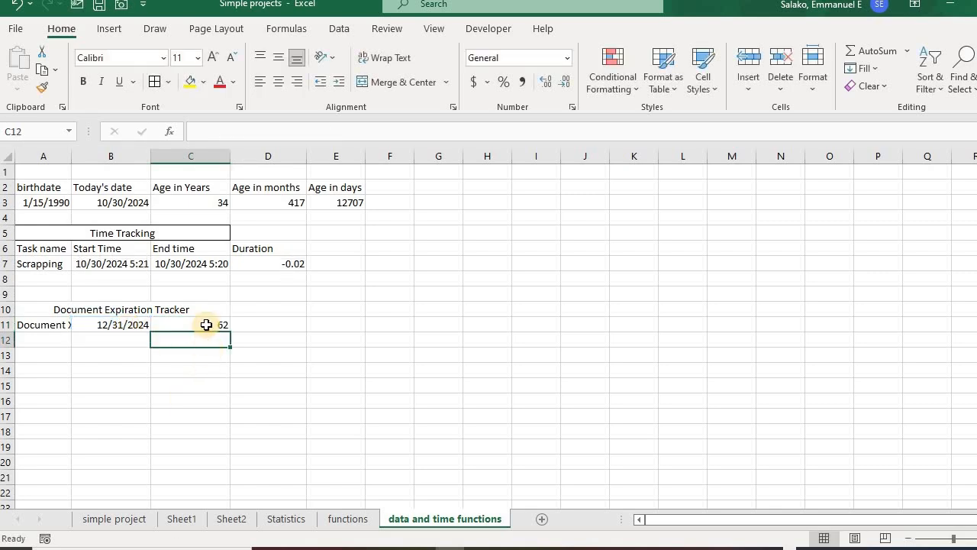
left_click(206, 325)
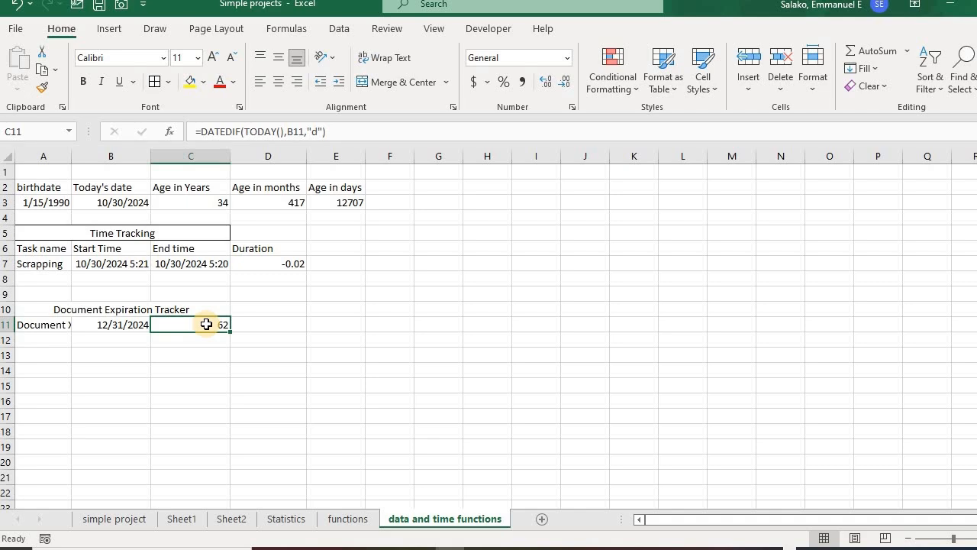
Step: Add an expiration status in D11 with the formula =IF(C11<30, "Expiring Soon", "OK")
left_click(283, 329)
type("=")
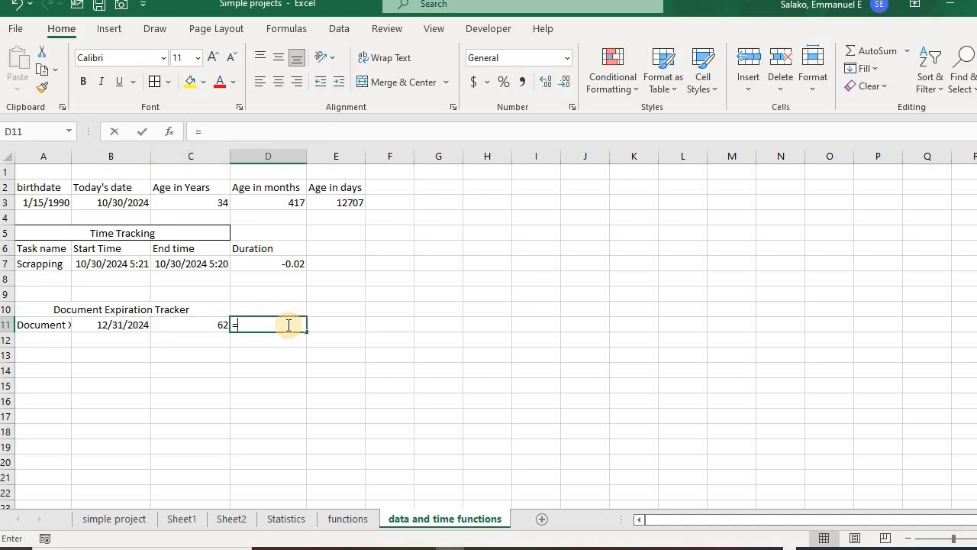
type("if")
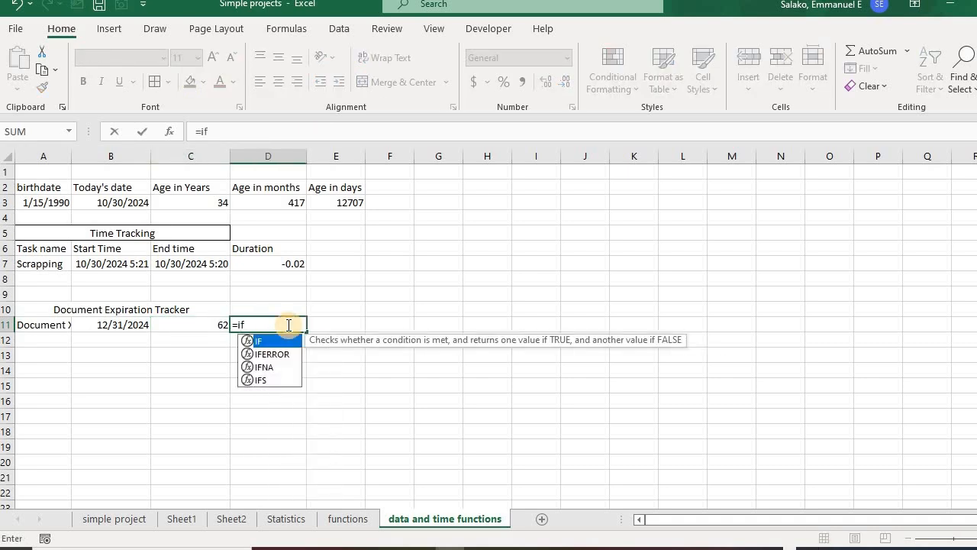
type("(")
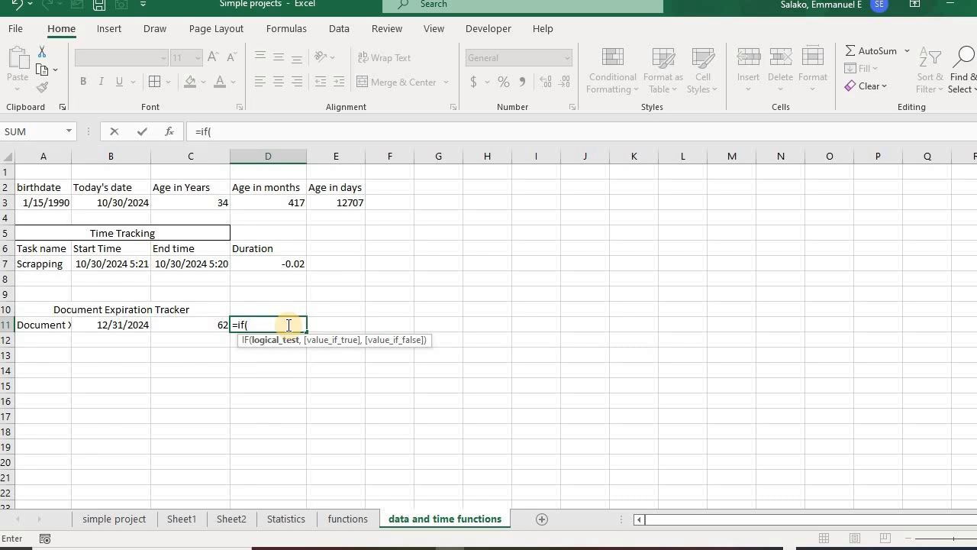
left_click(203, 329)
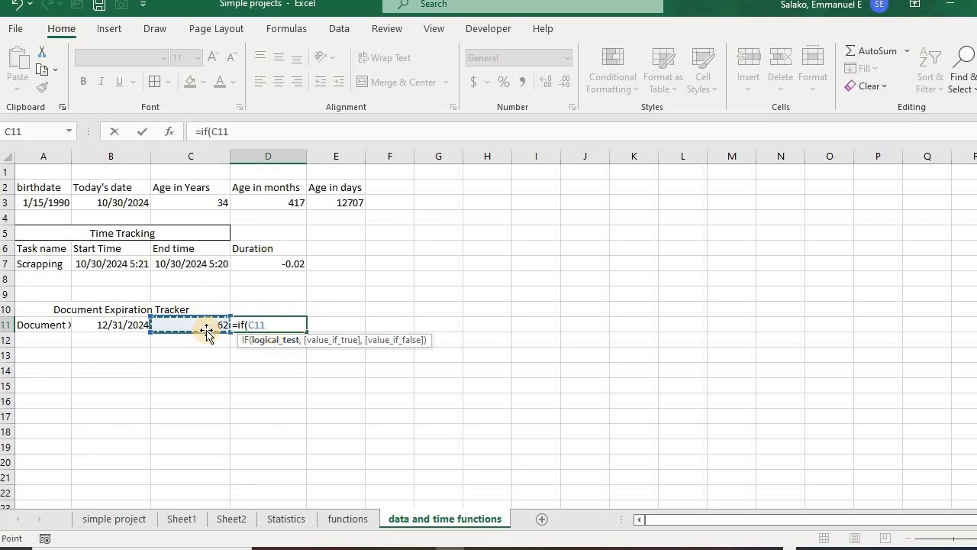
type("<30,")
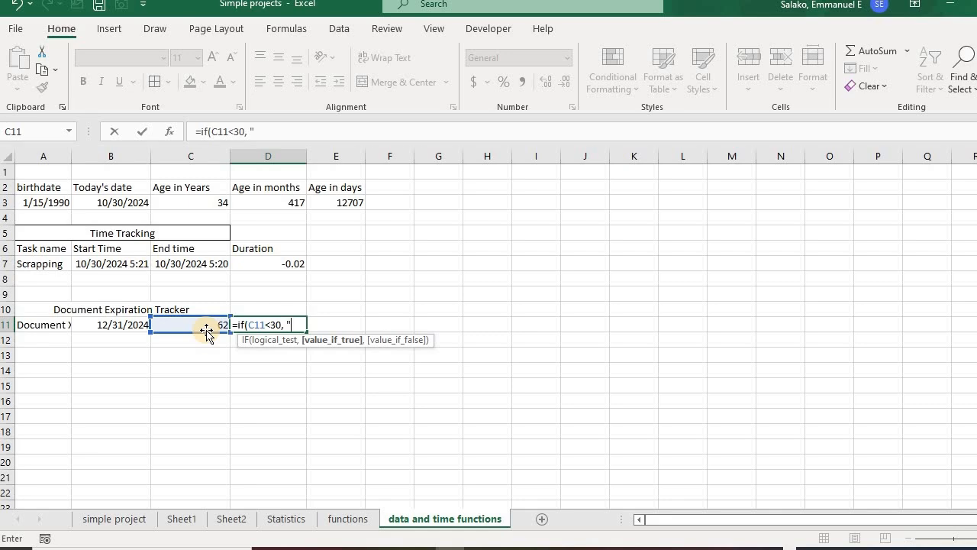
type(" \"Expiring Son")
key("BackSpace")
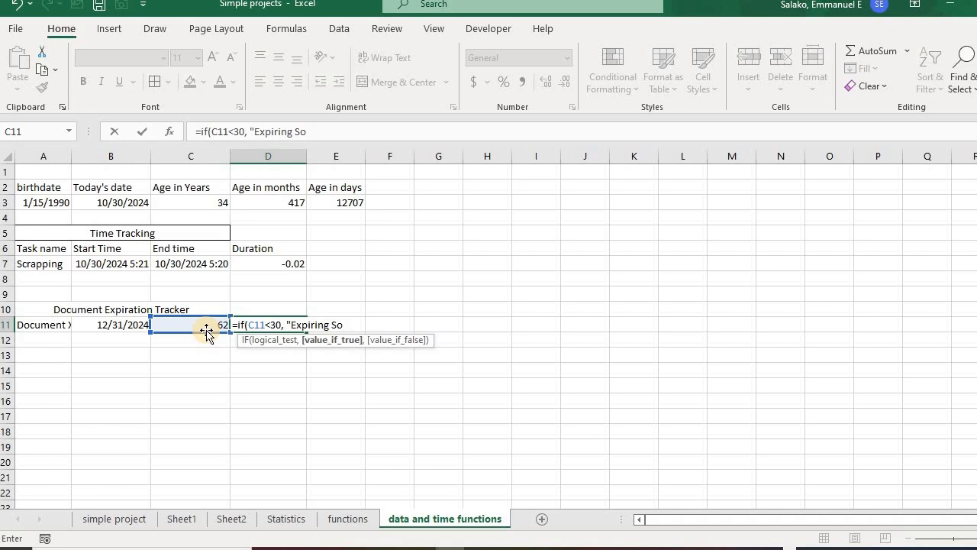
type("on\", ")
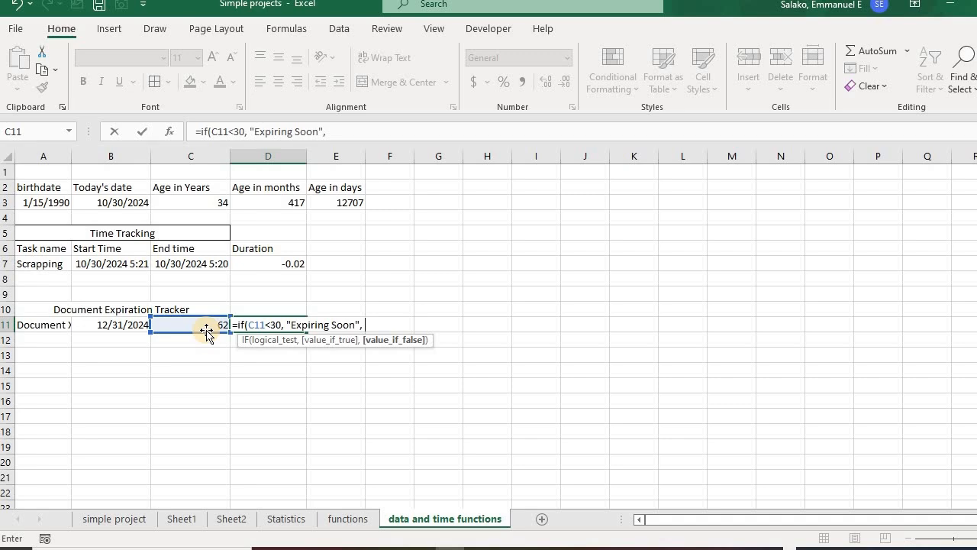
type("\"OK")
type(")")
key("Return")
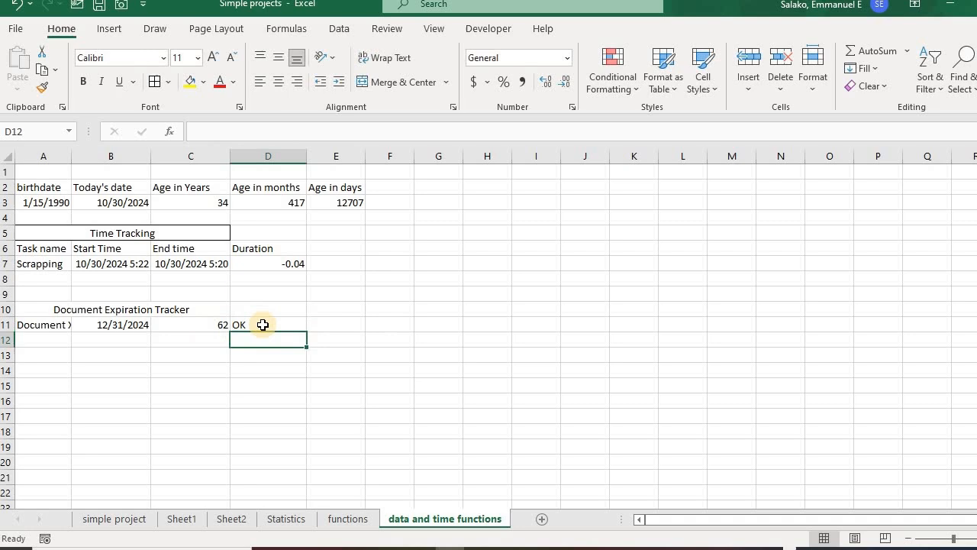
Step: Try changing the expiration date in B11 to 11/31/2024 to test the status formula
left_click(219, 322)
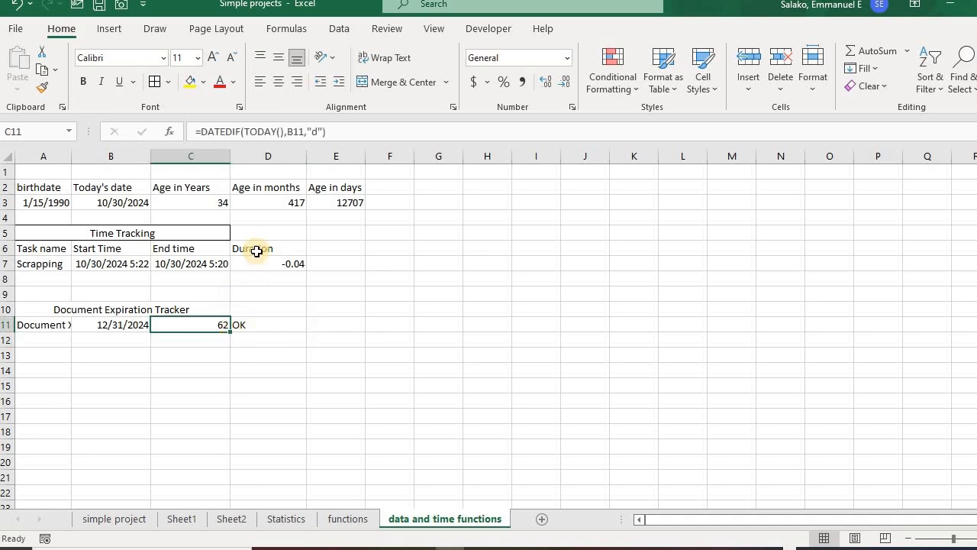
left_click(110, 324)
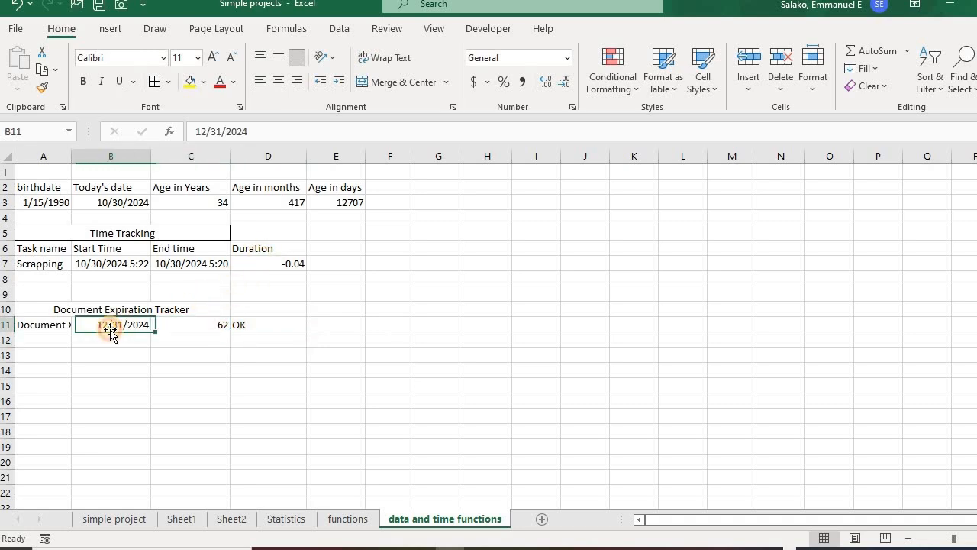
left_click(208, 133)
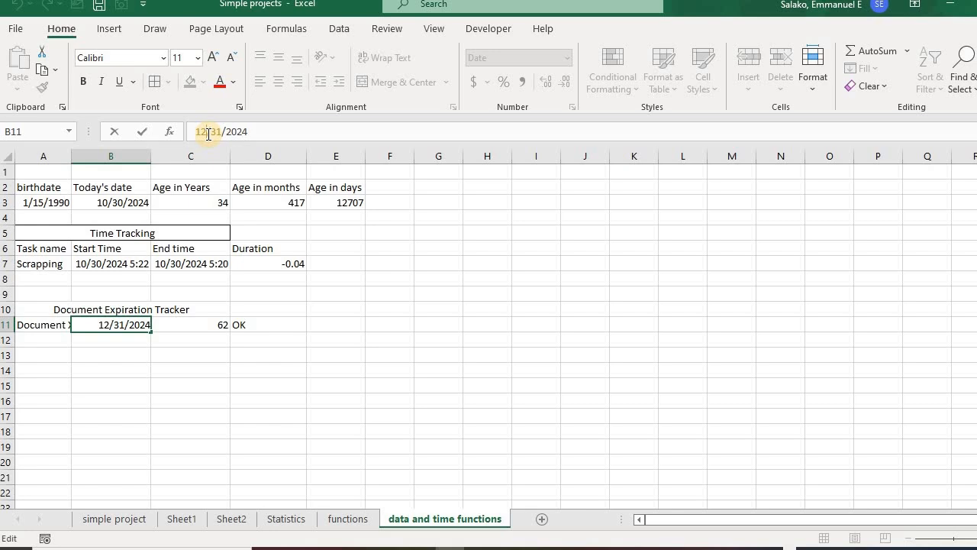
type("1")
key("Return")
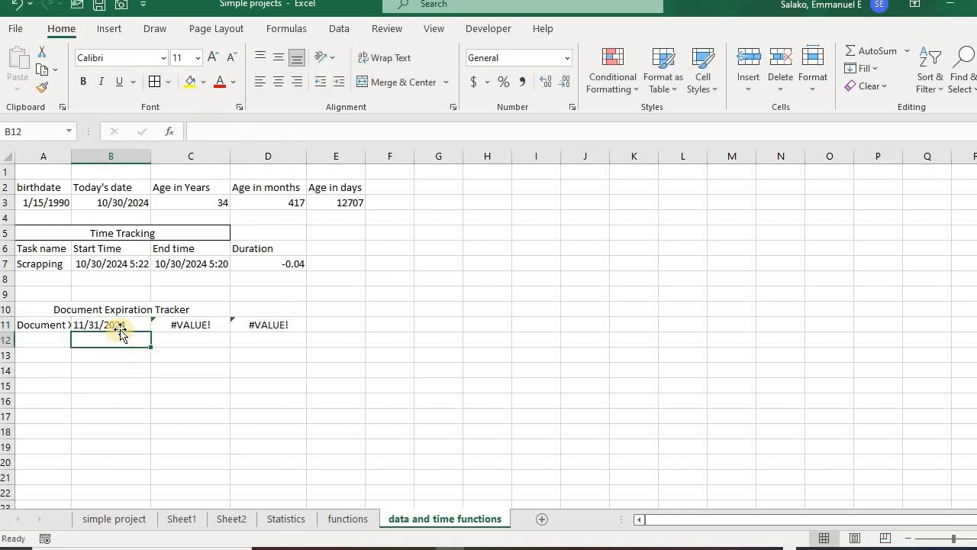
Step: Check the dependent formulas in C11 and D11, and undo the last date change in B11
left_click(120, 326)
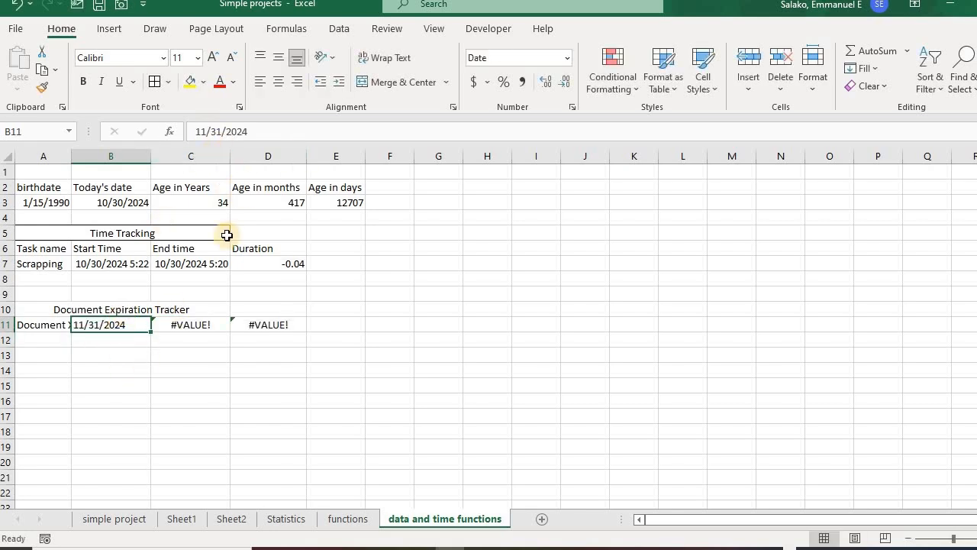
left_click(200, 325)
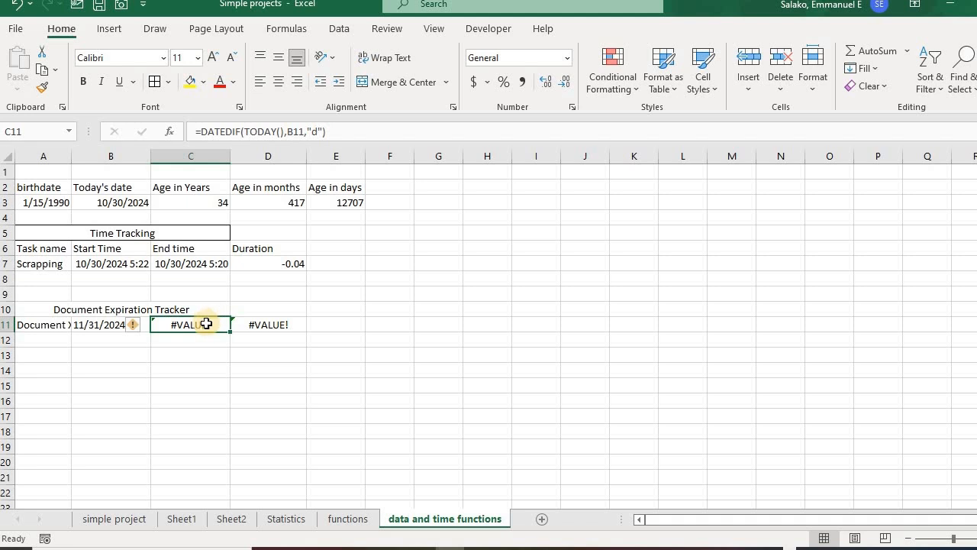
key("Return")
left_click(279, 324)
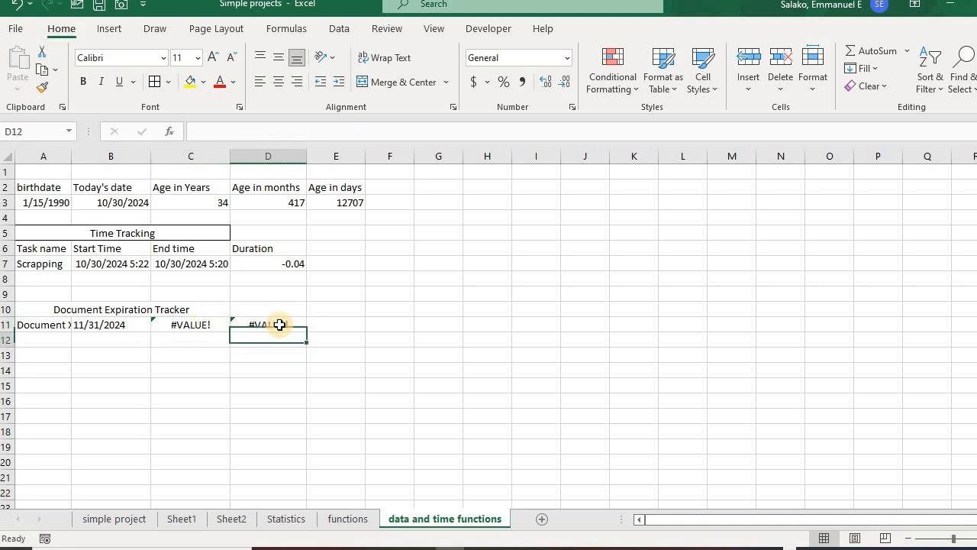
key("Return")
left_click(141, 327)
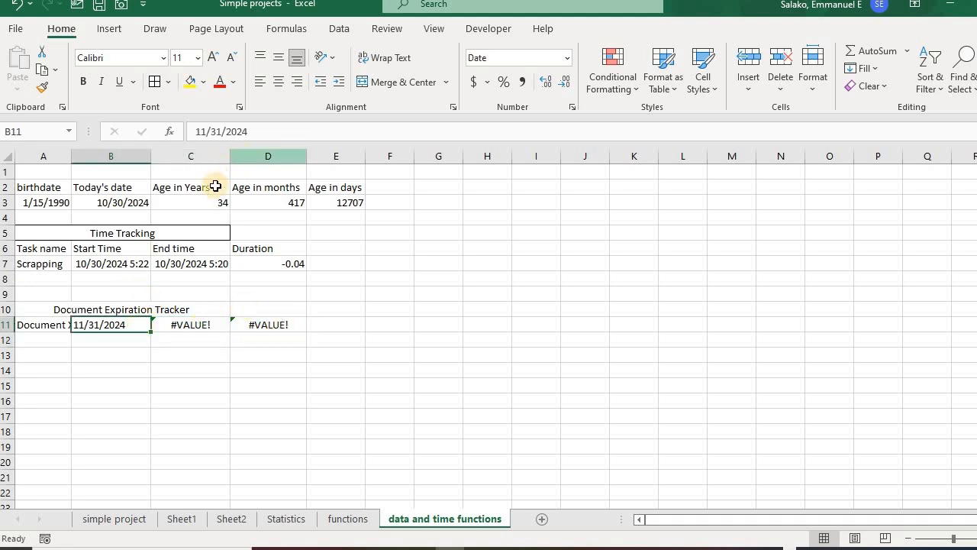
key("ctrl+z")
key("Return")
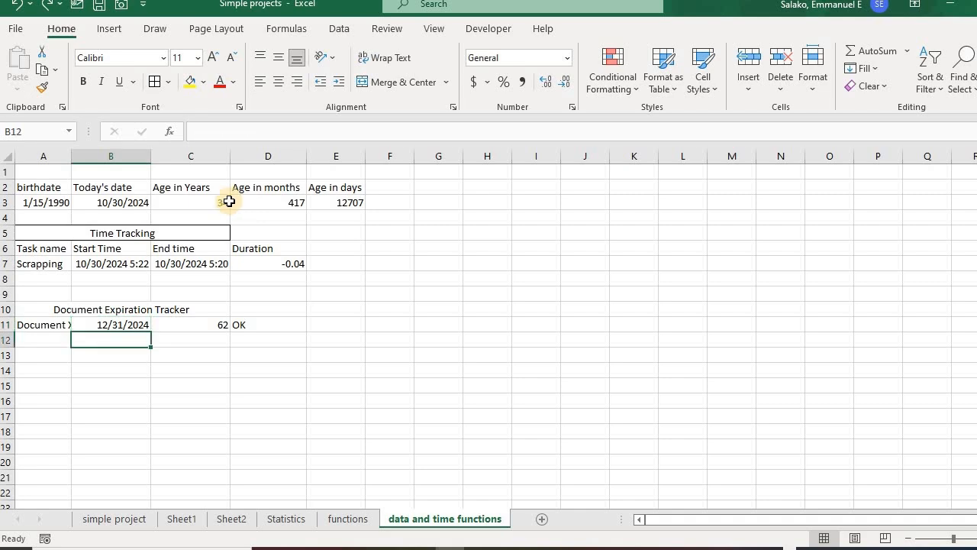
Step: Set the document's expiration date in B11 to 12/1/2024
left_click(121, 325)
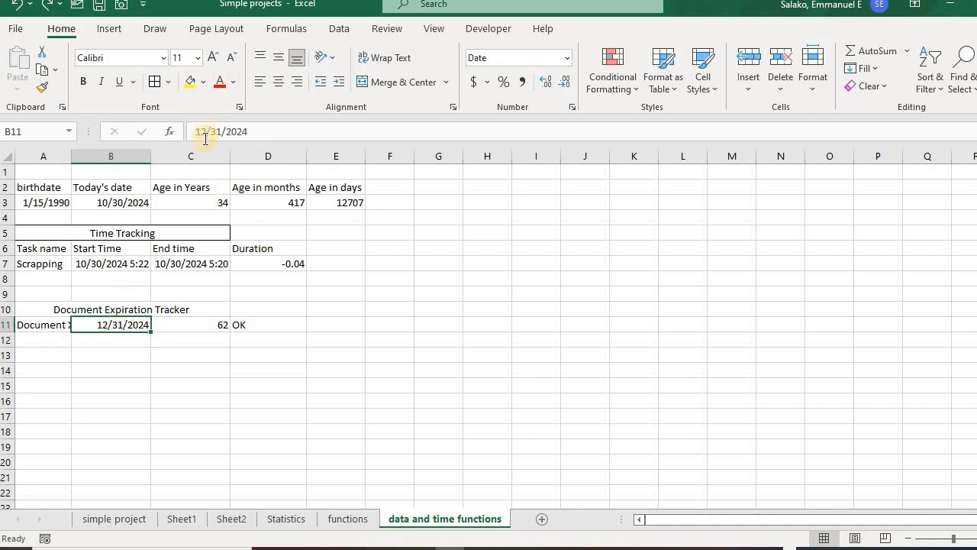
left_click(114, 353)
left_click(120, 324)
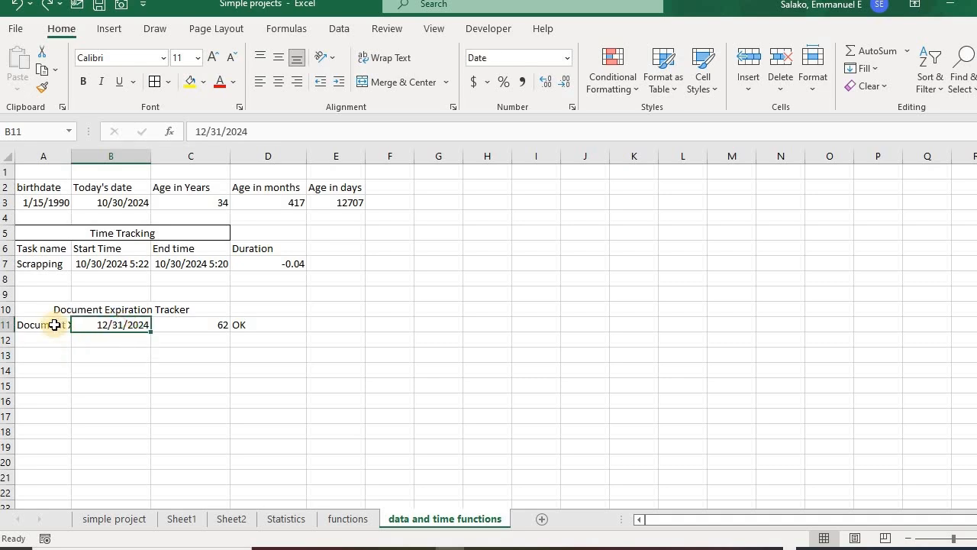
left_click(57, 325)
left_click(111, 324)
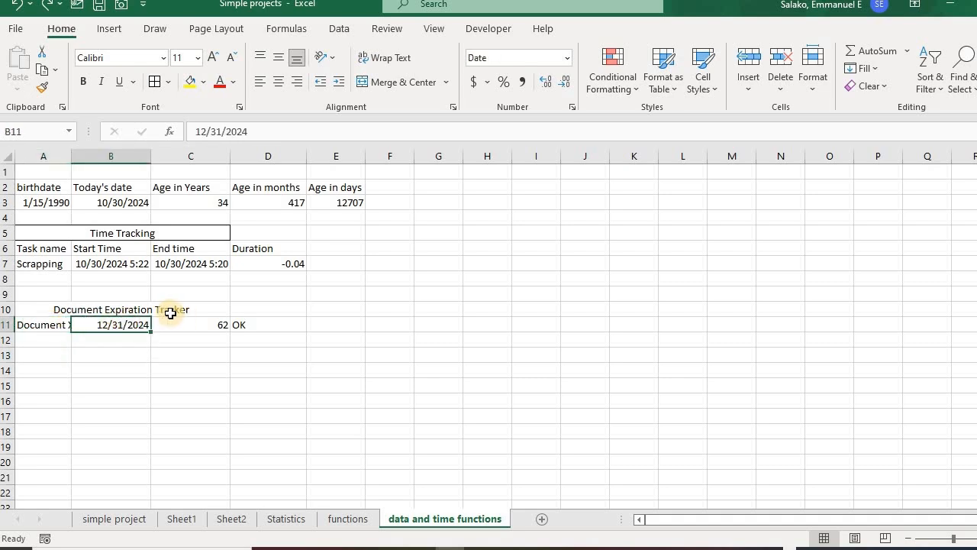
left_click(208, 131)
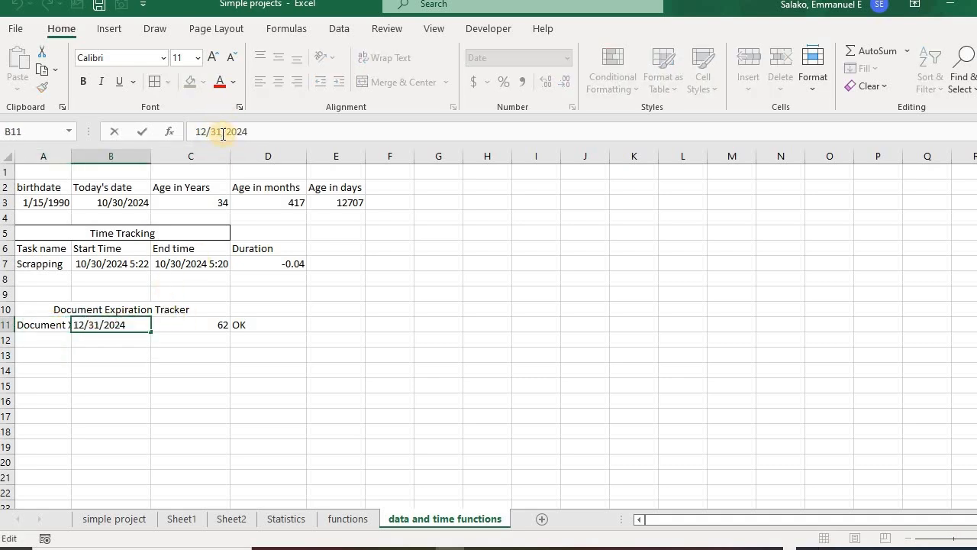
key("Delete")
key("Delete")
type("1")
key("Return")
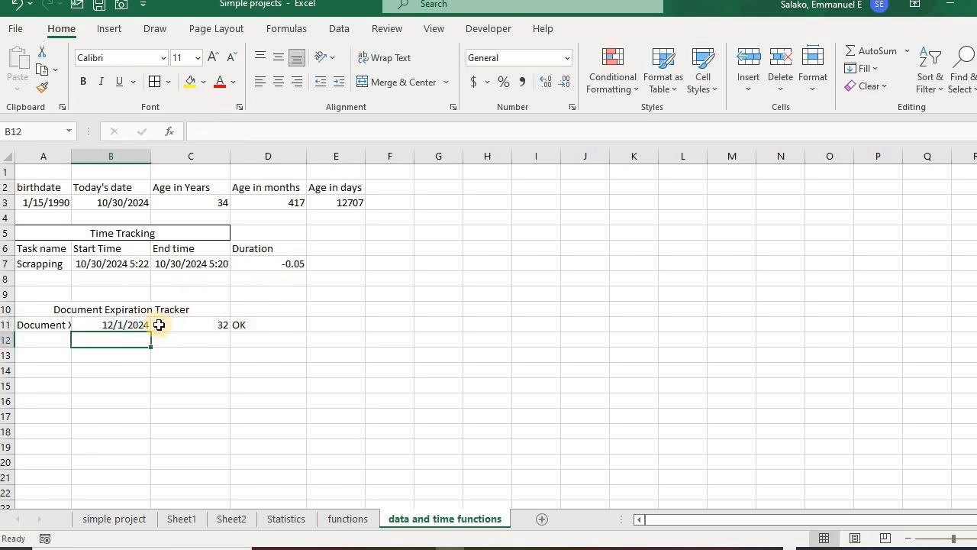
Step: Change the expiration date in B11 to 11/1/2024 and check the days-remaining and status formulas in C11 and D11
left_click(133, 323)
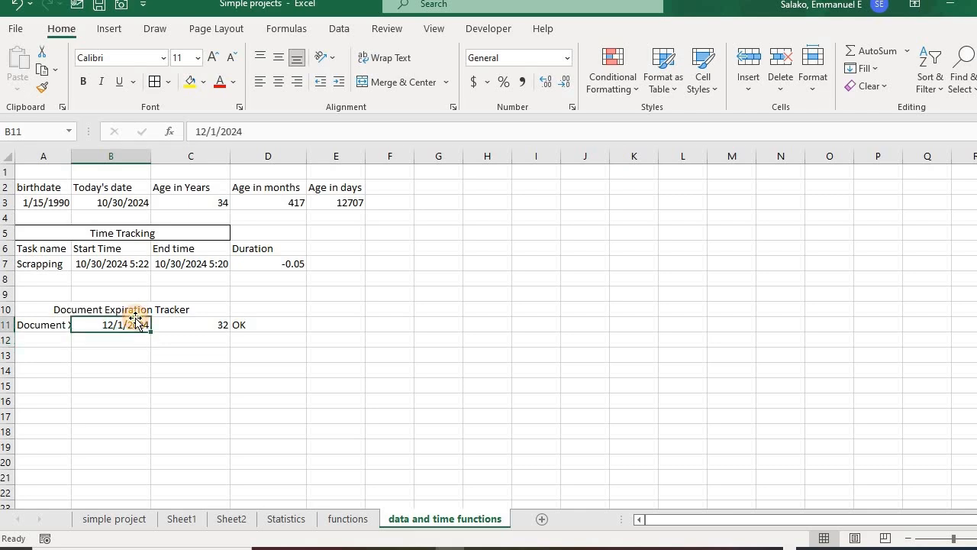
left_click(208, 132)
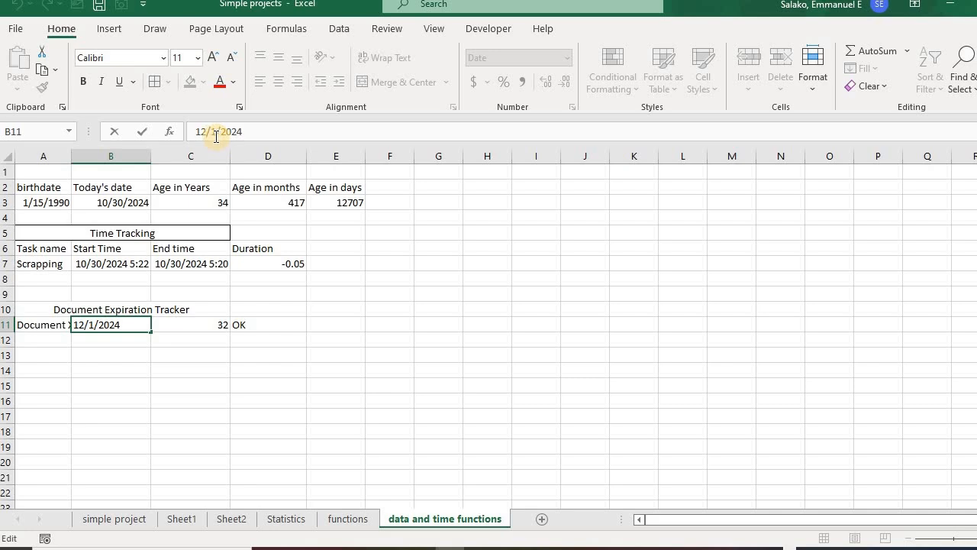
key("BackSpace")
type("1")
key("Return")
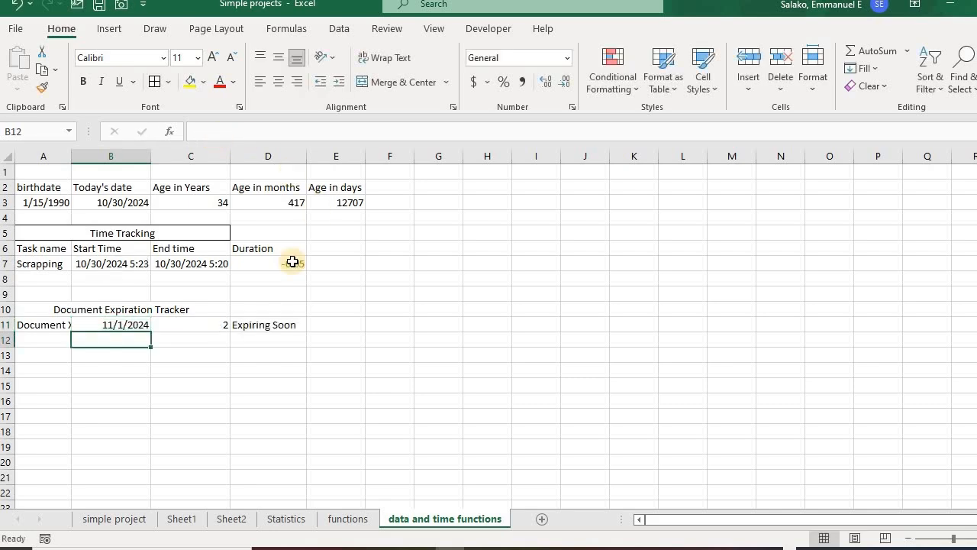
left_click(217, 325)
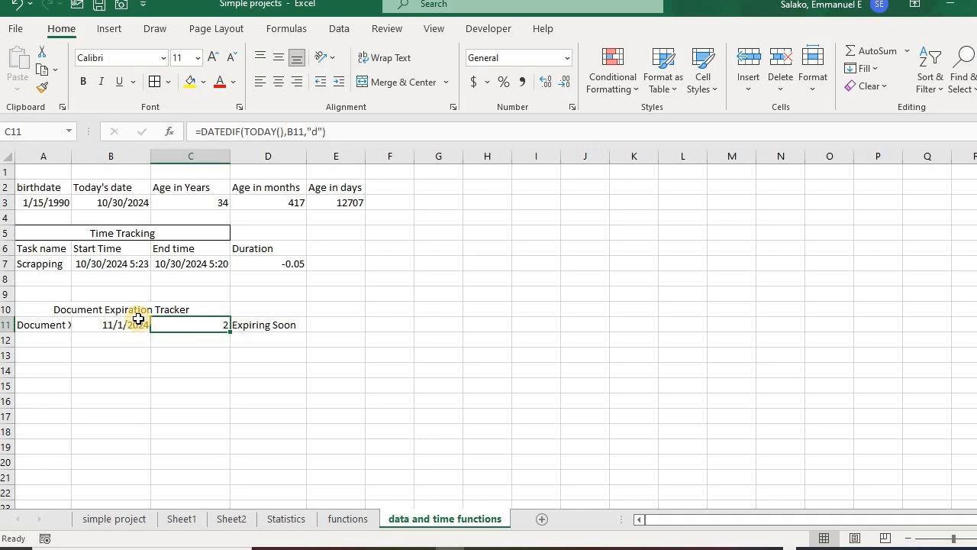
left_click(276, 323)
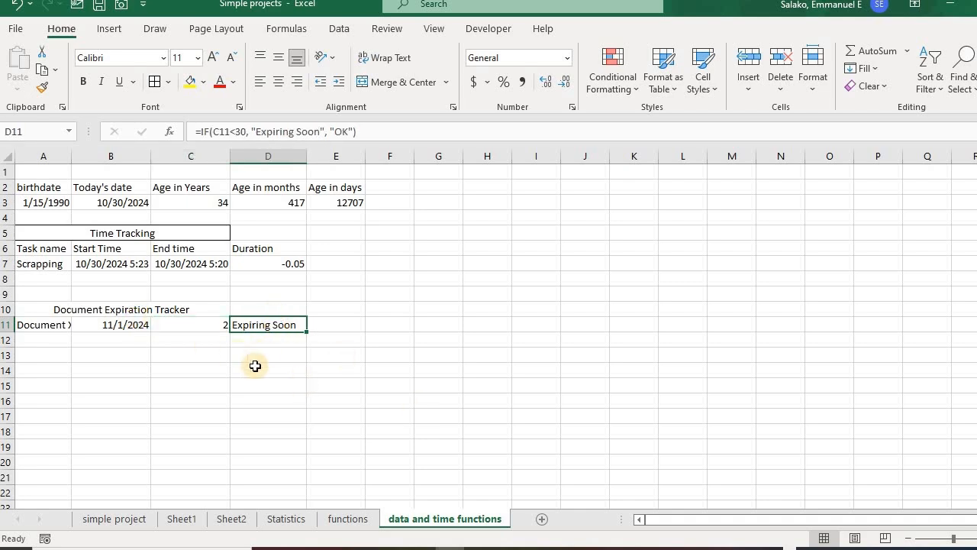
double_click(250, 325)
key("Return")
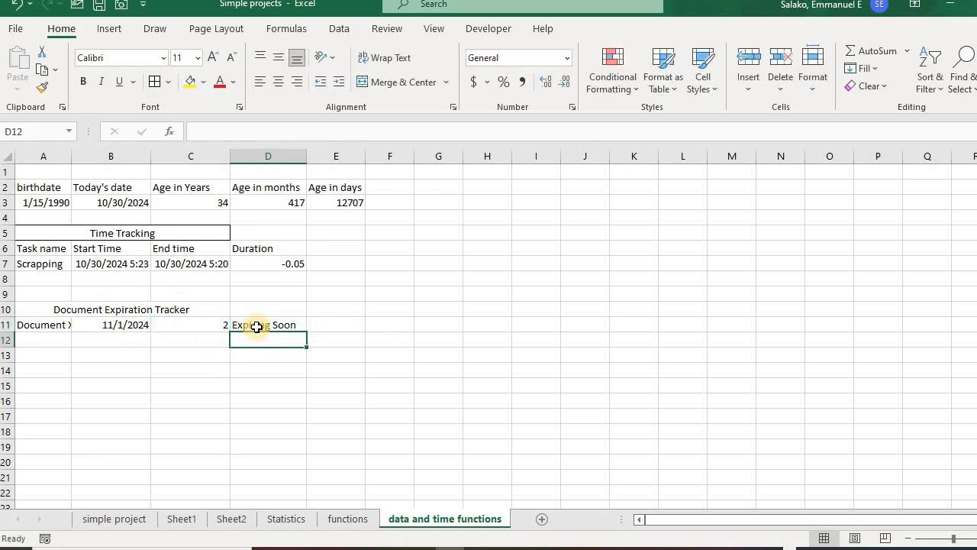
Step: Apply all borders to the tracker range A10:D11 and shorten its title to "Expiration Tracker"
left_click_drag(66, 308, 243, 322)
left_click(156, 82)
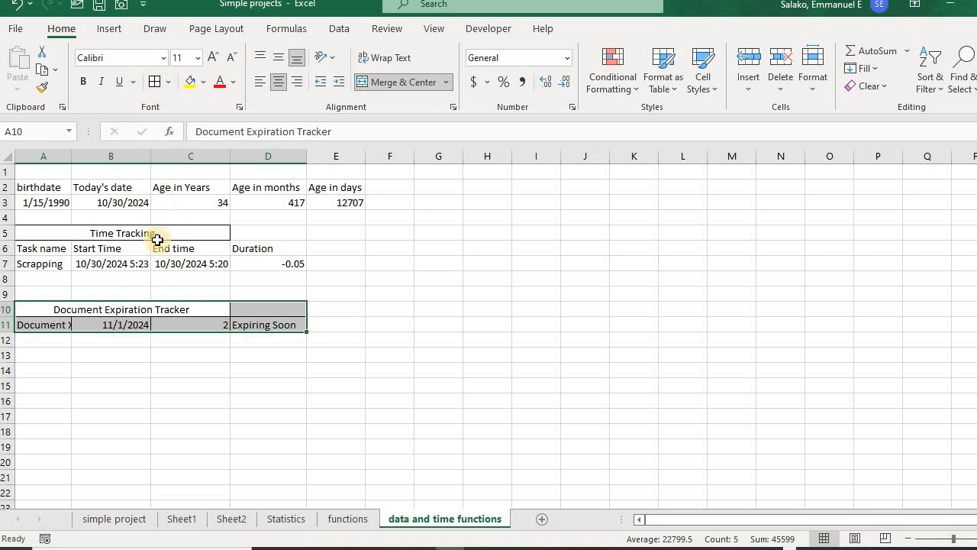
left_click(242, 132)
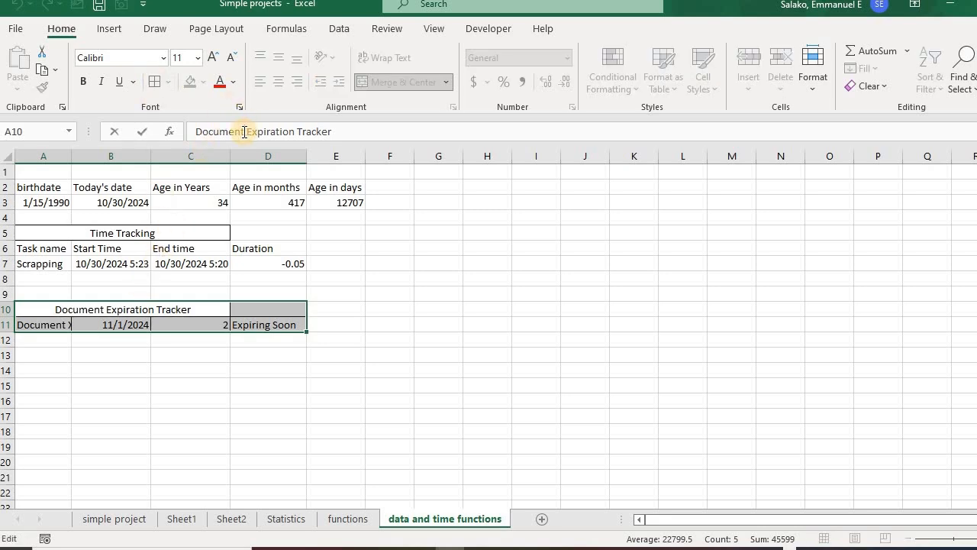
key("BackSpace")
key("BackSpace")
key("BackSpace")
key("BackSpace")
key("BackSpace")
key("BackSpace")
key("BackSpace")
key("BackSpace")
key("Return")
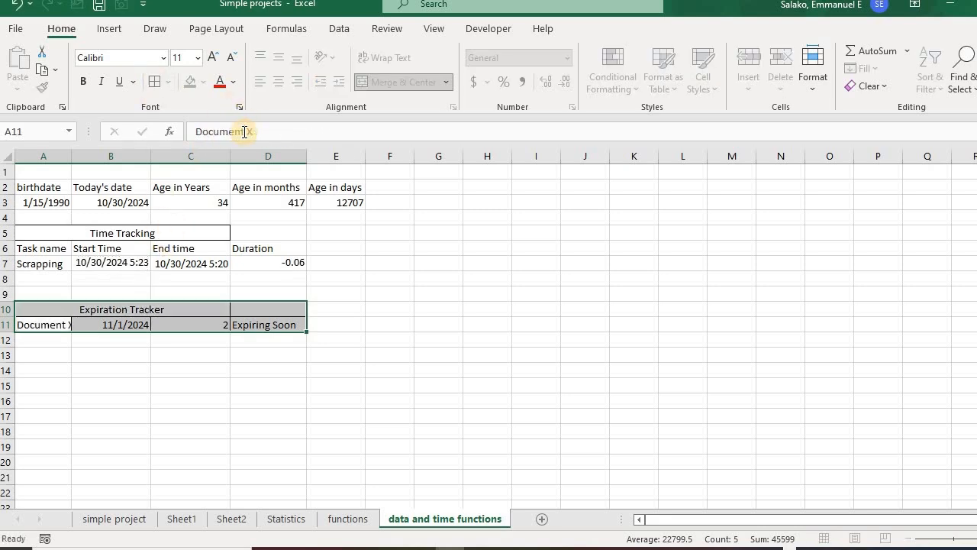
Step: Merge and center the Expiration Tracker title across A10:D10
left_click(260, 306)
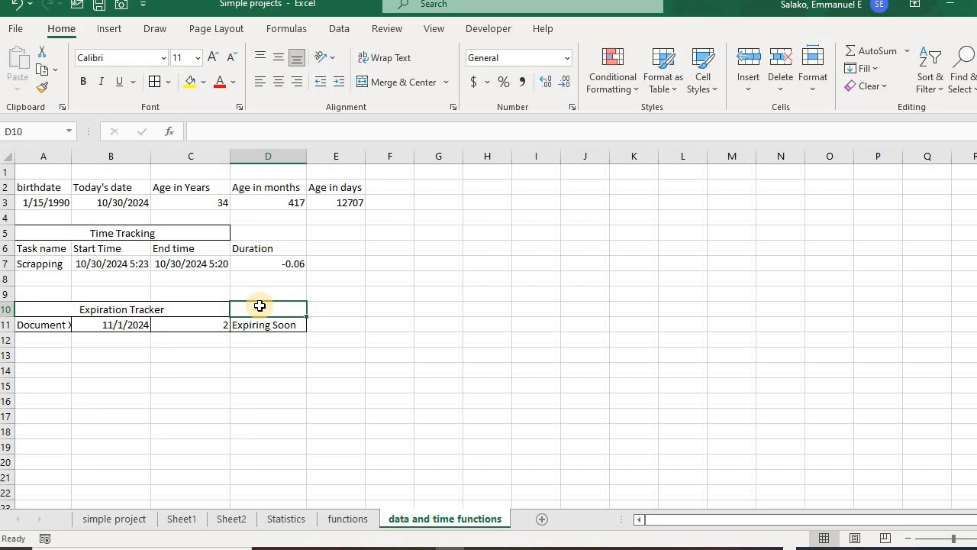
left_click_drag(259, 306, 46, 309)
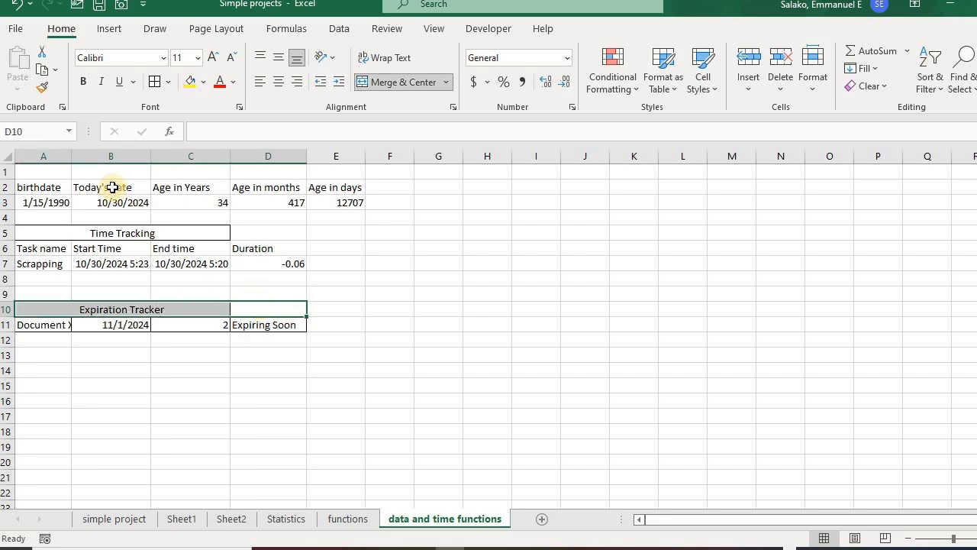
left_click(386, 87)
left_click(386, 86)
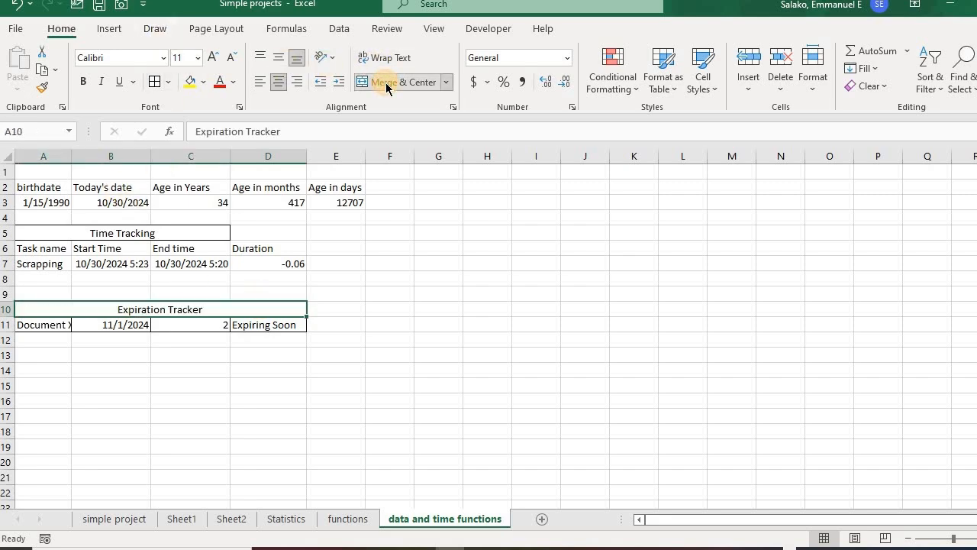
Step: Merge and center the Time Tracking title across A5:D5
left_click(260, 227)
left_click_drag(236, 233, 175, 239)
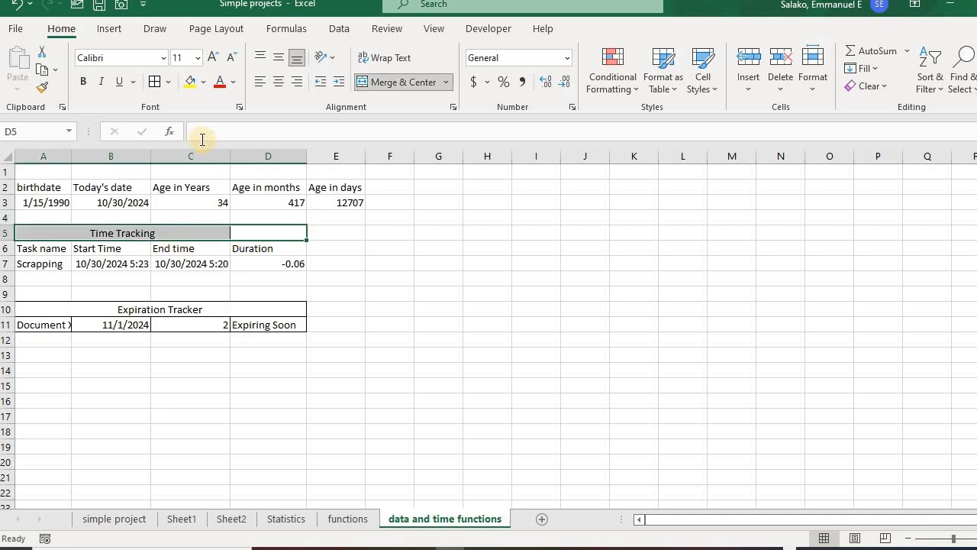
left_click(412, 83)
left_click(414, 82)
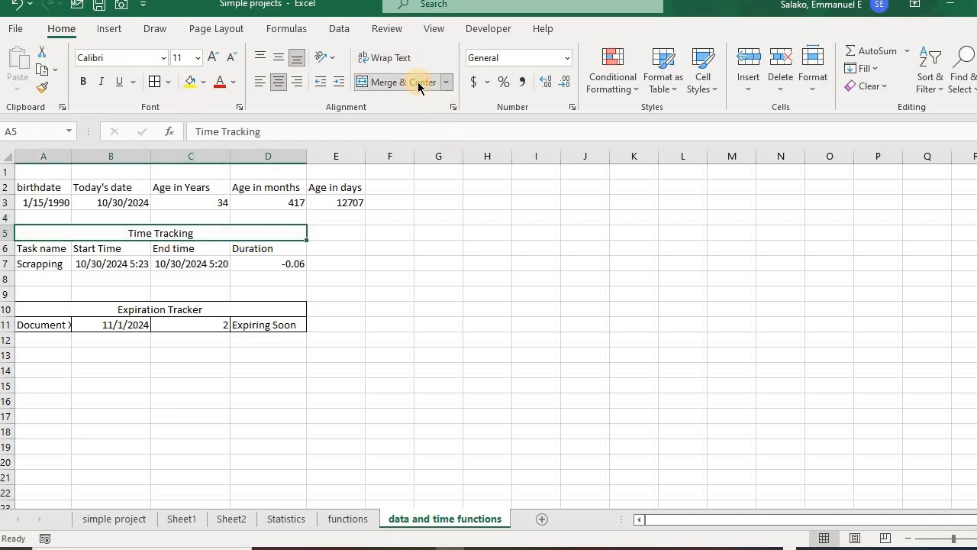
left_click(413, 305)
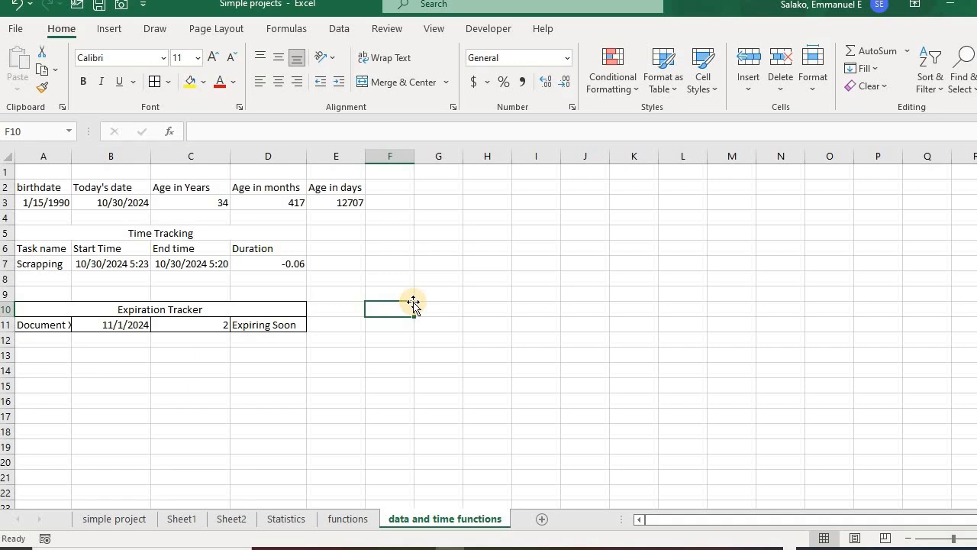
Step: Review the date and time formulas in the age, Time Tracking and Expiration Tracker sections
left_click(107, 197)
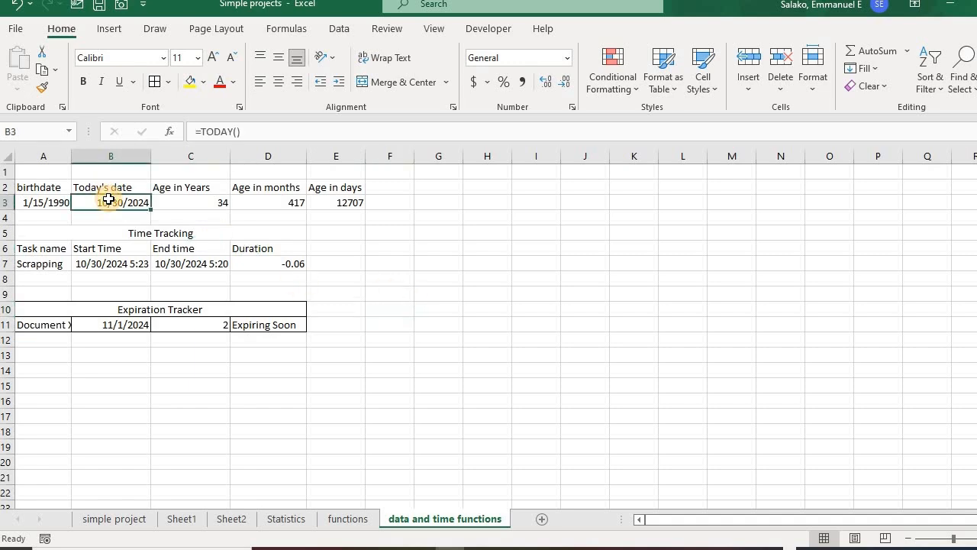
left_click(59, 203)
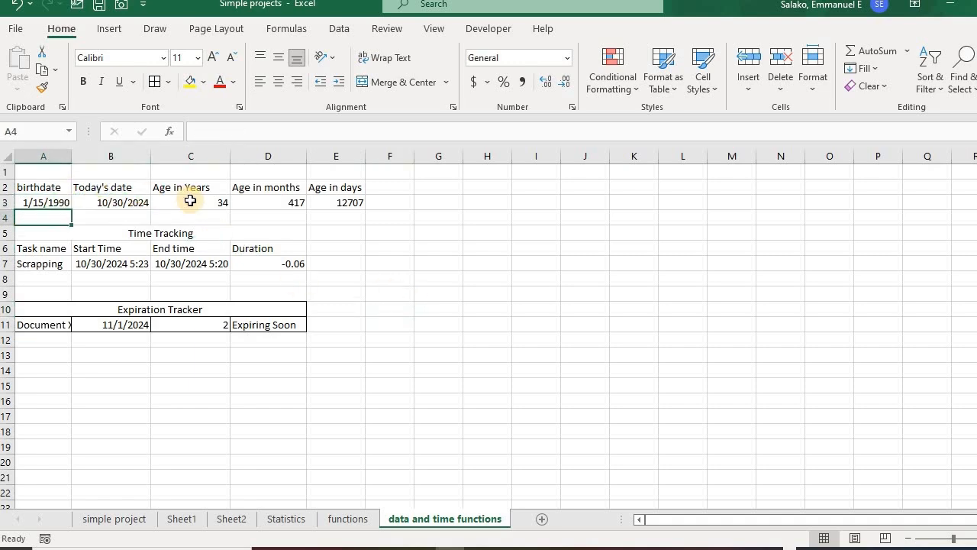
left_click(199, 204)
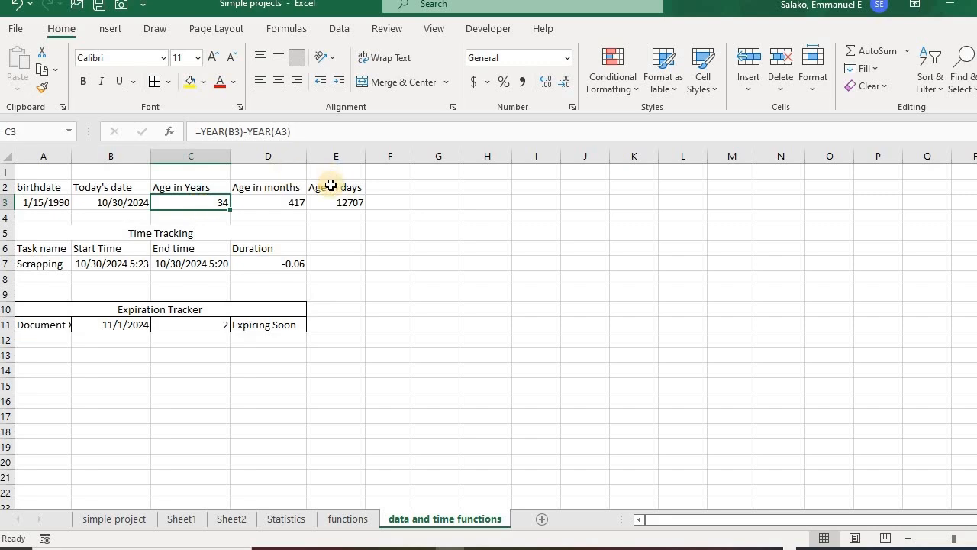
left_click(304, 203)
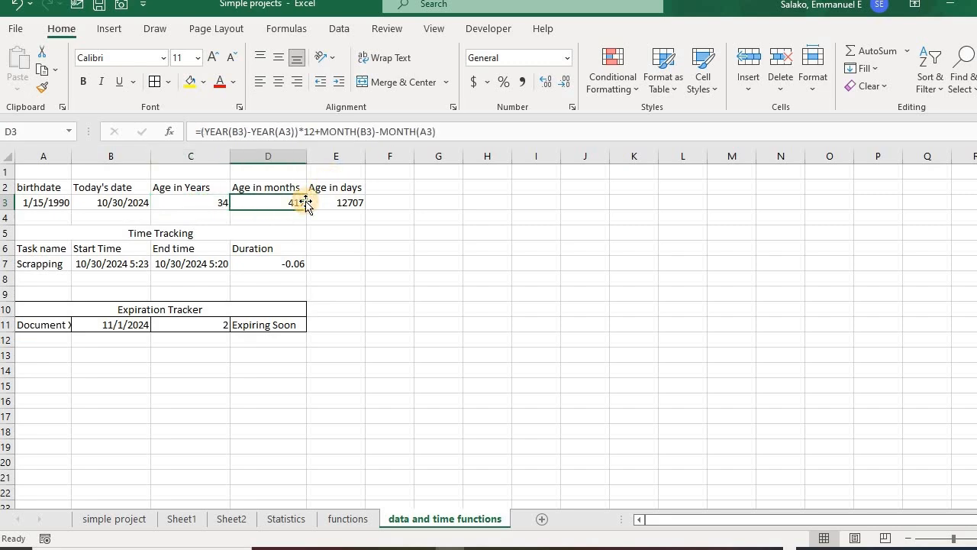
left_click(336, 204)
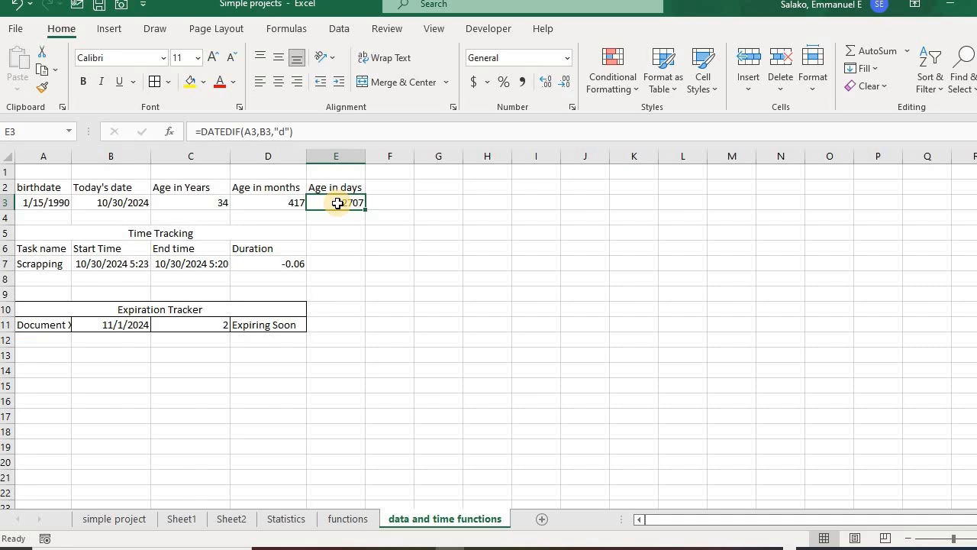
left_click(130, 263)
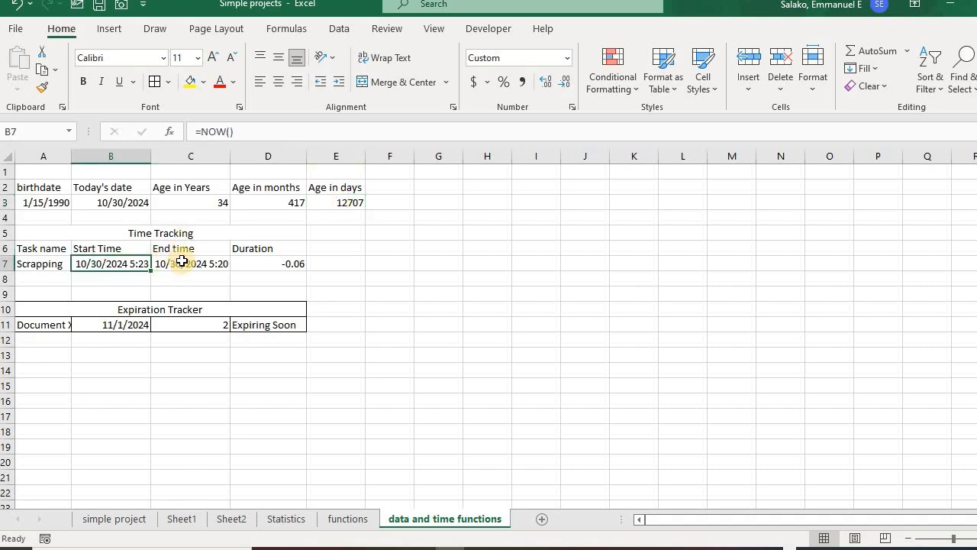
left_click(262, 261)
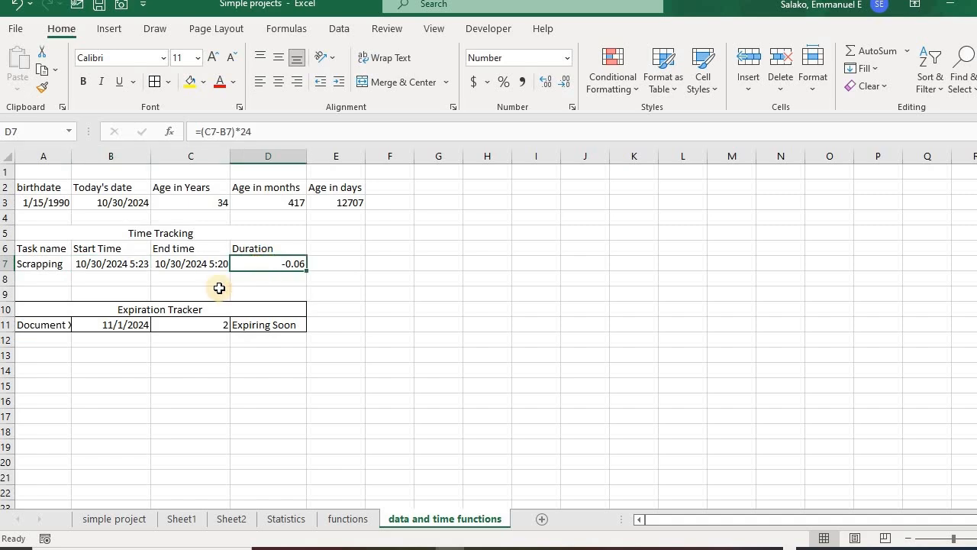
left_click(128, 327)
left_click(159, 325)
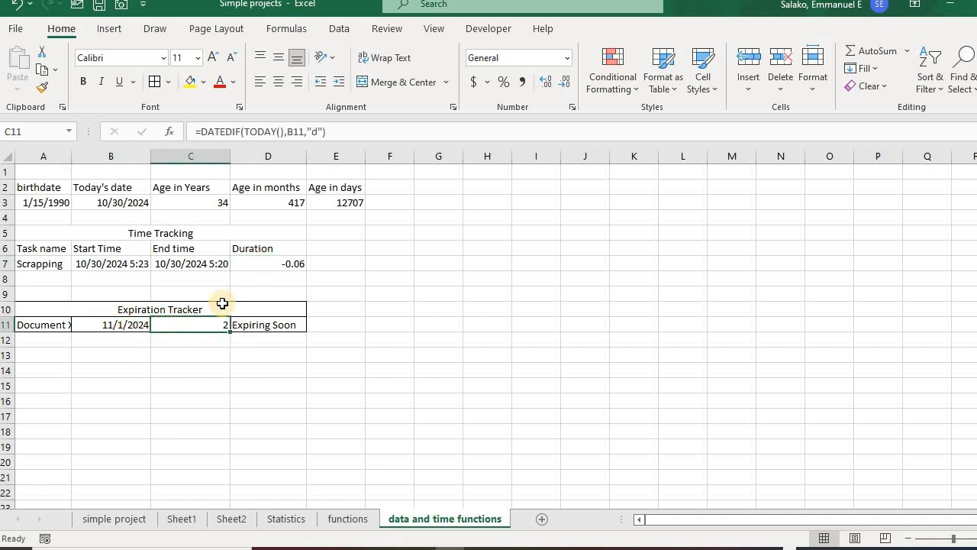